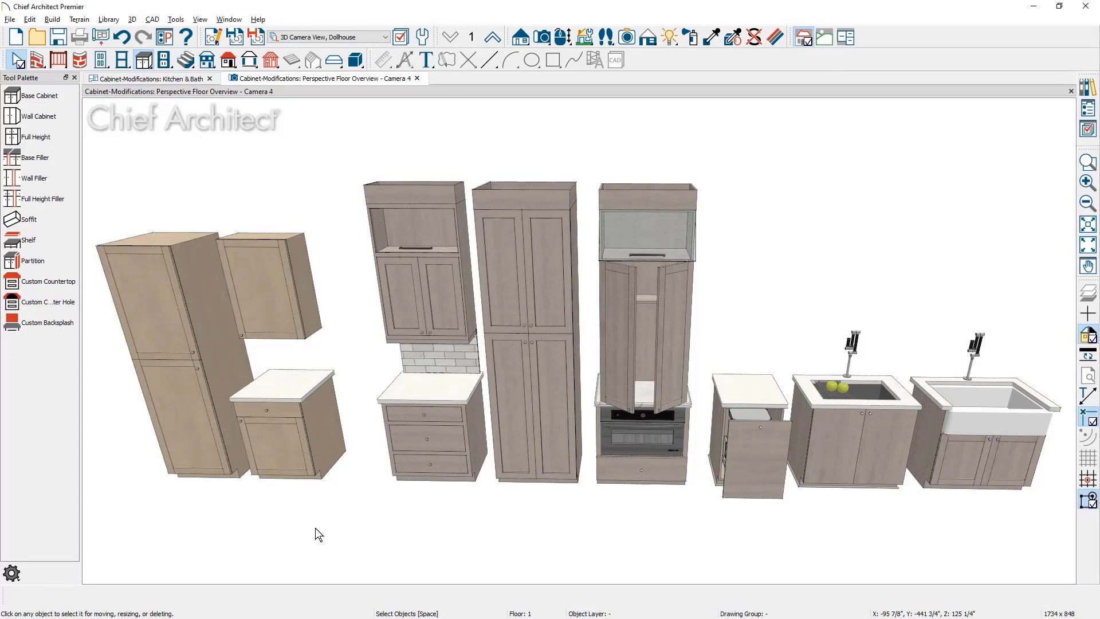
# Step: Open the specification of the light wood base cabinet with one drawer and review the available cabinet types
pyautogui.click(285, 456)
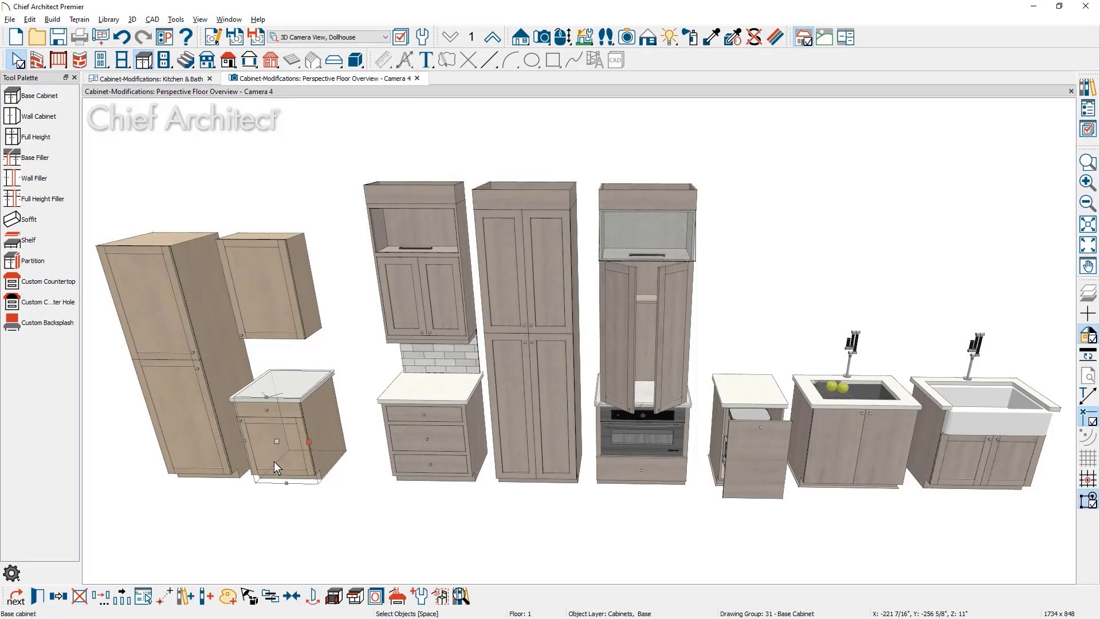
pyautogui.click(38, 595)
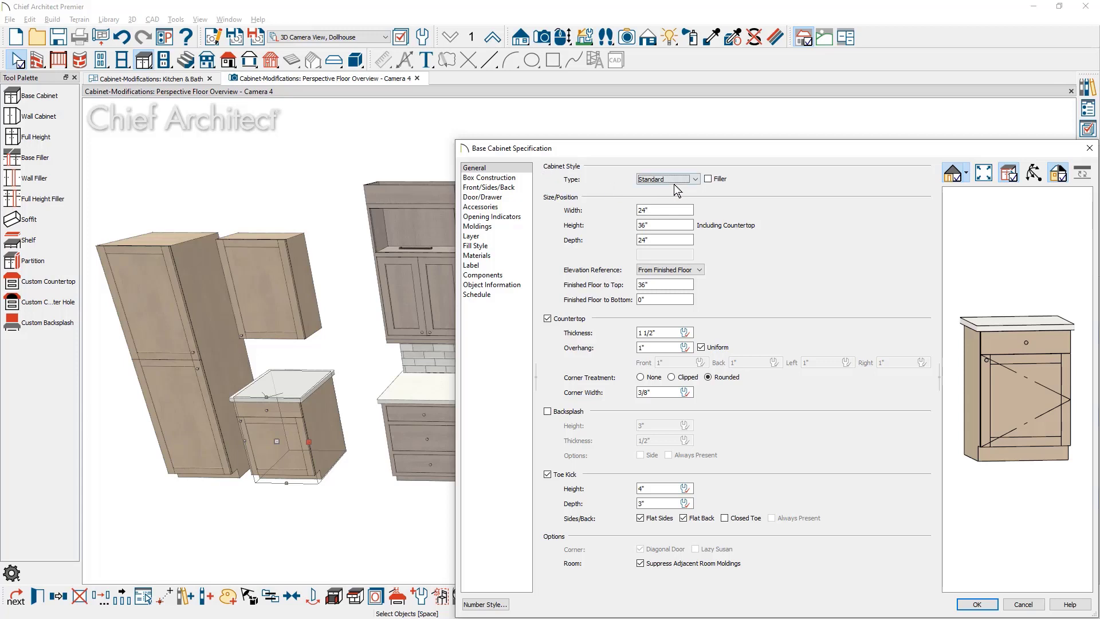
pyautogui.click(696, 180)
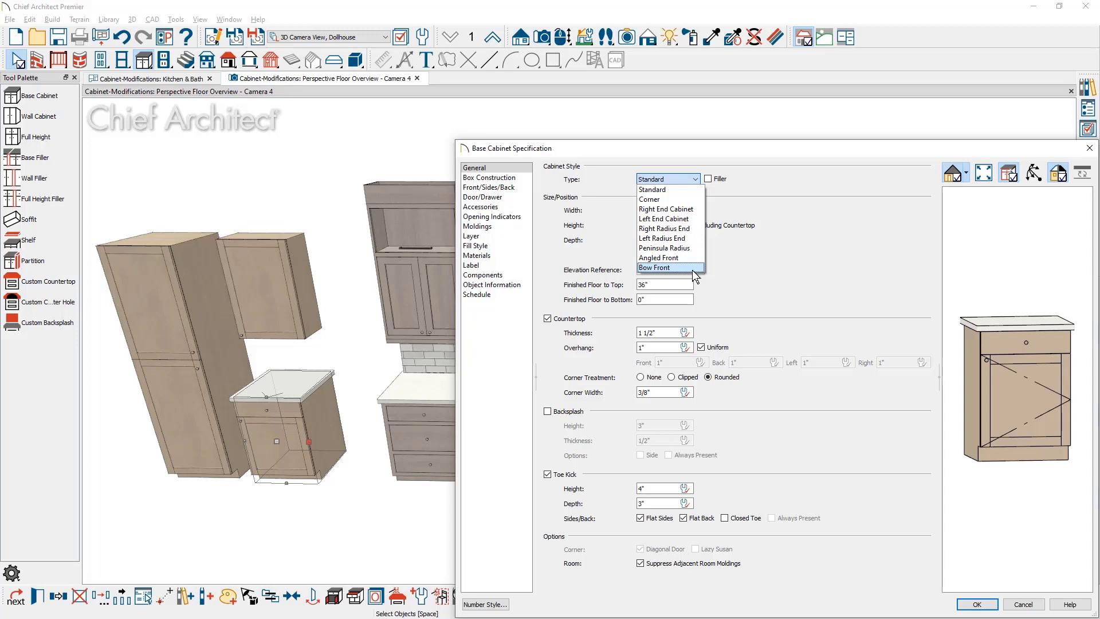
pyautogui.click(756, 176)
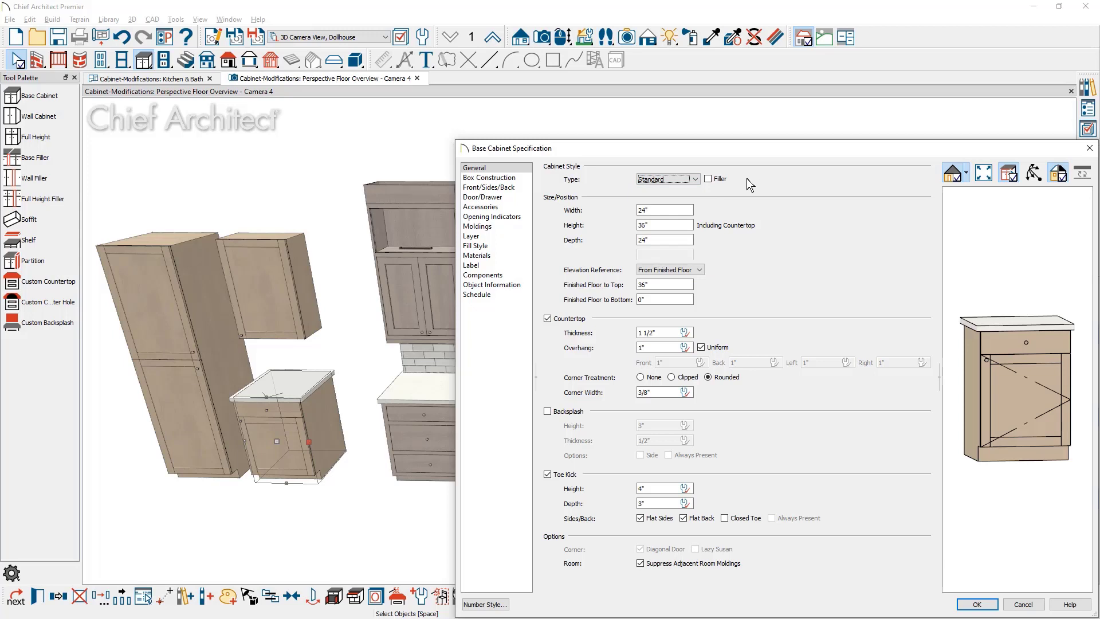
# Step: Try the Filler option on the base cabinet, inspect the result from the side in the preview, and turn it off again
pyautogui.click(708, 179)
pyautogui.click(1034, 172)
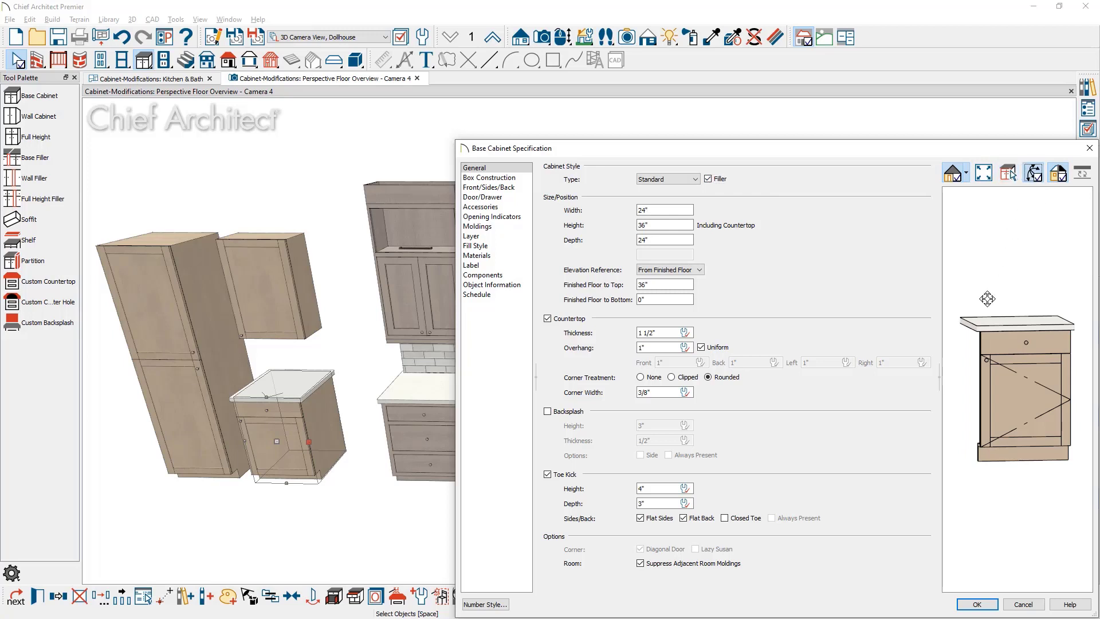
pyautogui.moveTo(980, 314); pyautogui.dragTo(1073, 311)
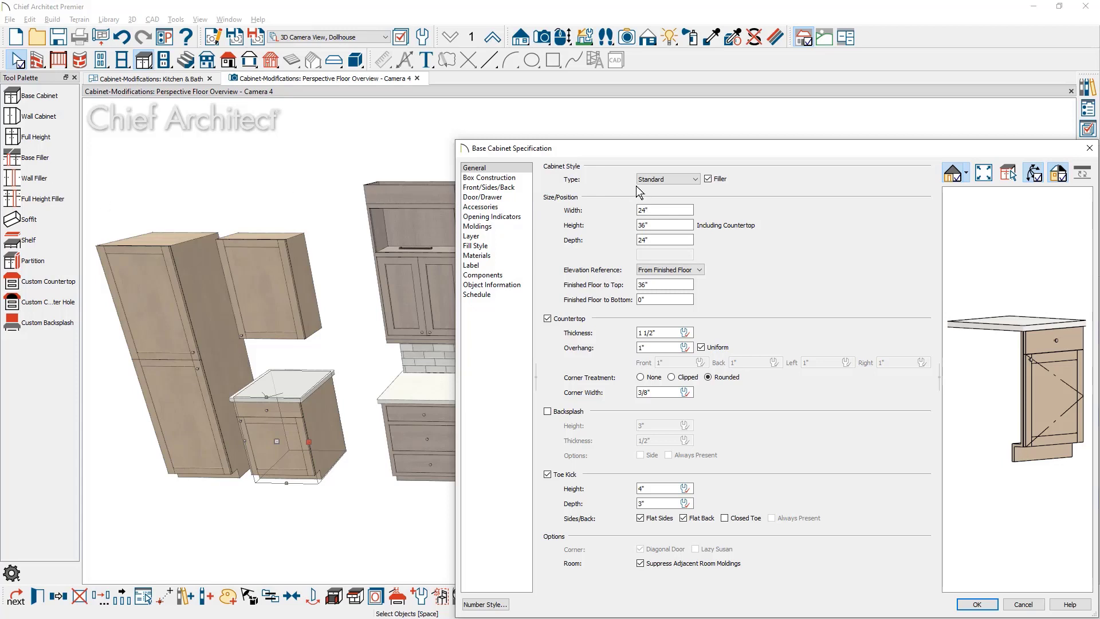
pyautogui.click(708, 179)
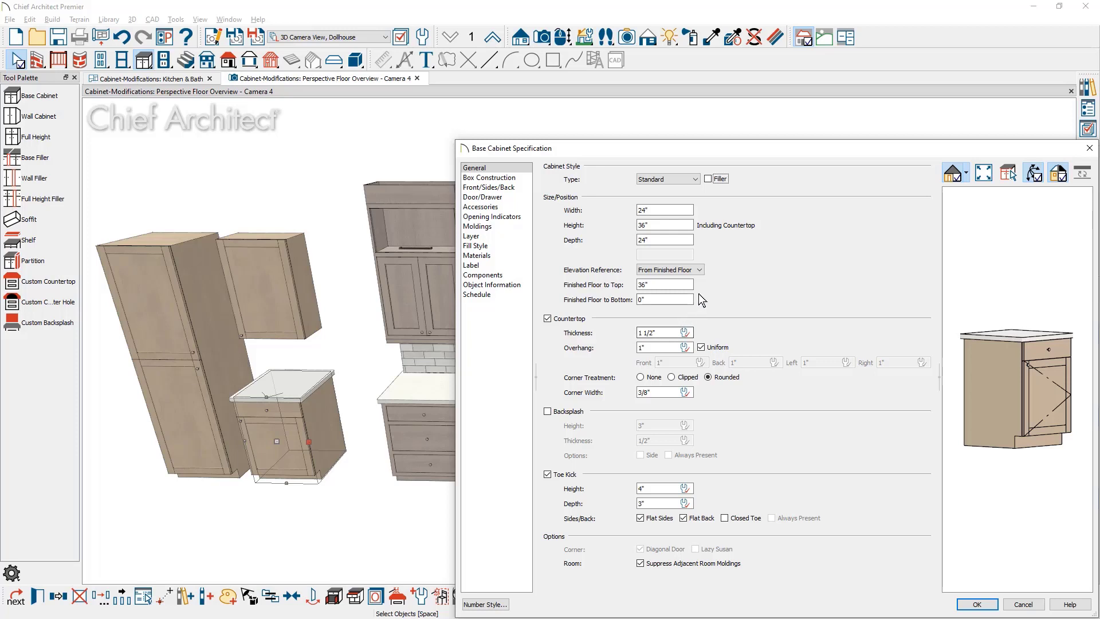
# Step: Review the elevation reference options and turn off the Uniform countertop overhang so each side can be set separately
pyautogui.click(701, 269)
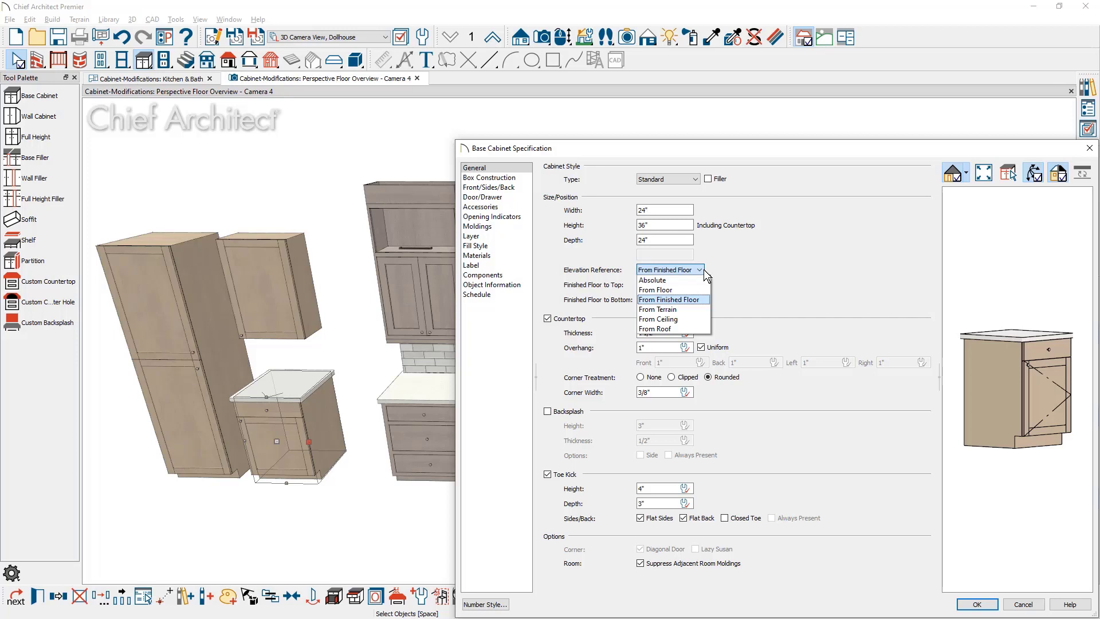
pyautogui.click(734, 265)
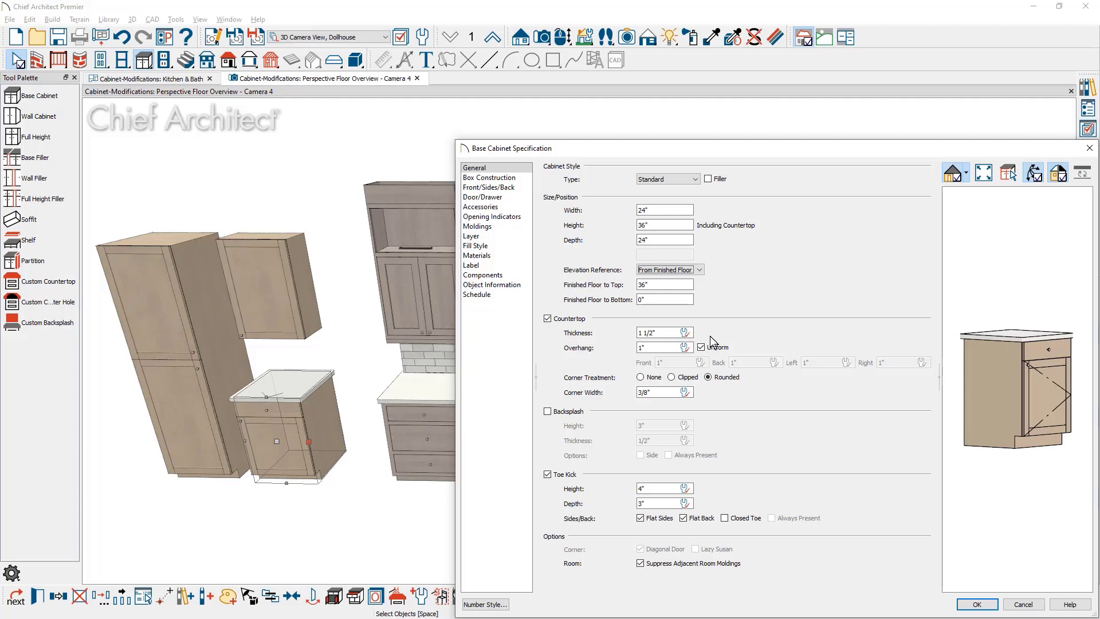
pyautogui.click(1039, 177)
pyautogui.moveTo(974, 365); pyautogui.dragTo(958, 393)
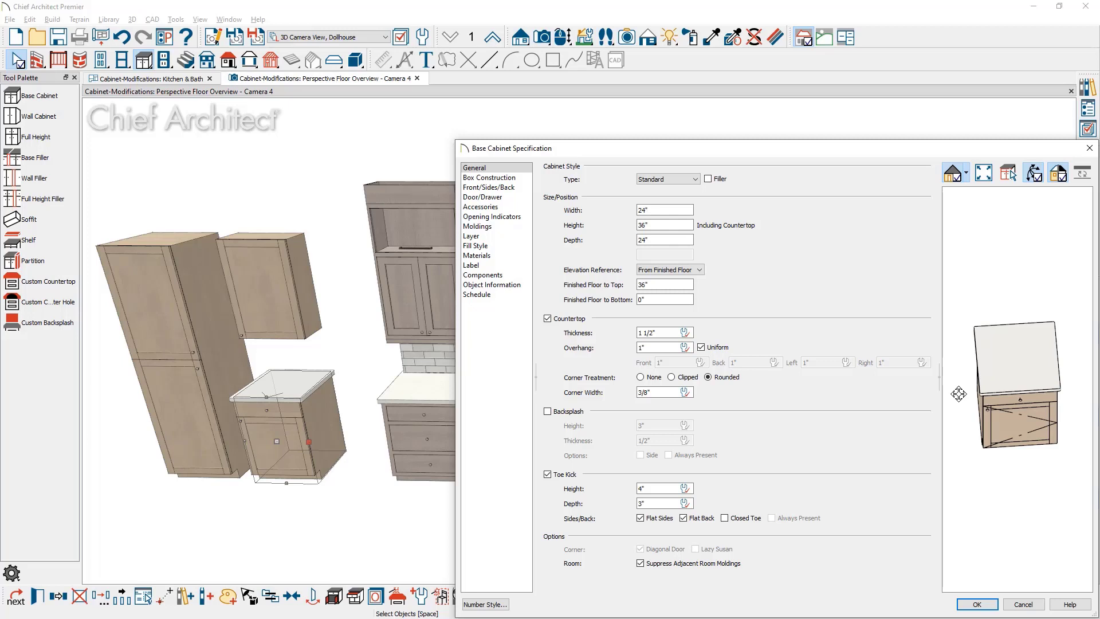
pyautogui.click(702, 347)
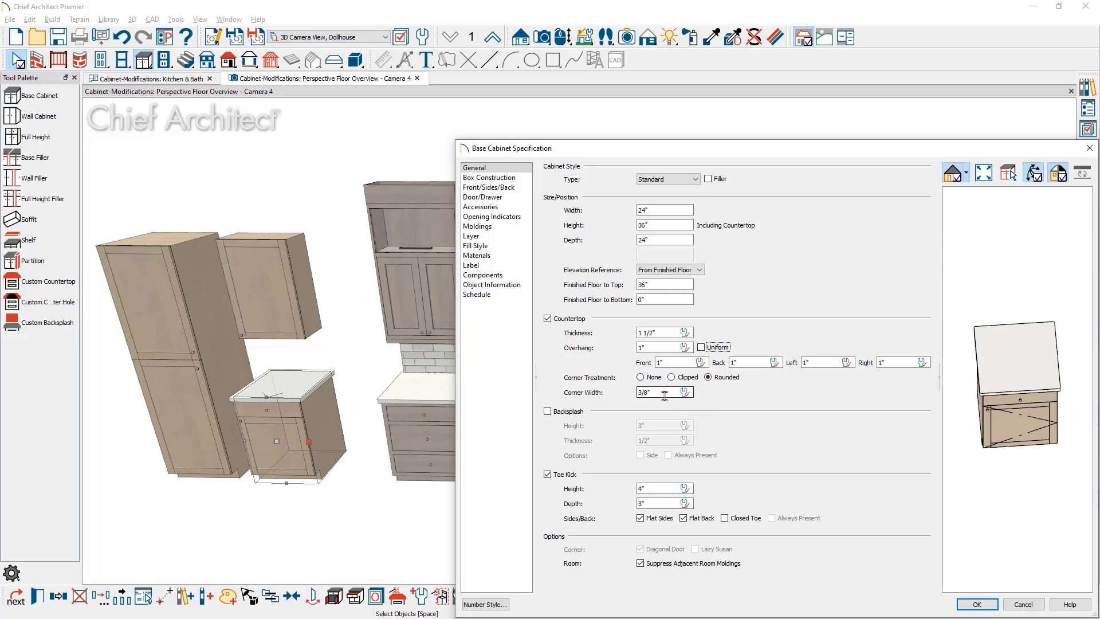
# Step: Enable the cabinet's backsplash, and preview it with Always Present before switching that option back off
pyautogui.click(548, 411)
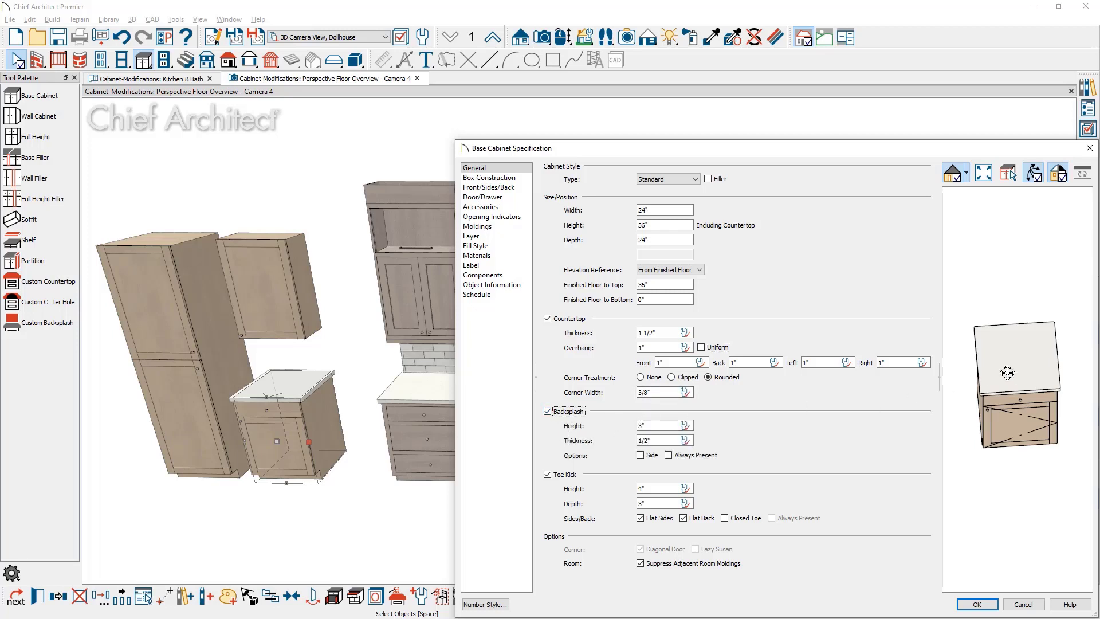
pyautogui.click(1040, 175)
pyautogui.moveTo(1025, 435); pyautogui.dragTo(1069, 340)
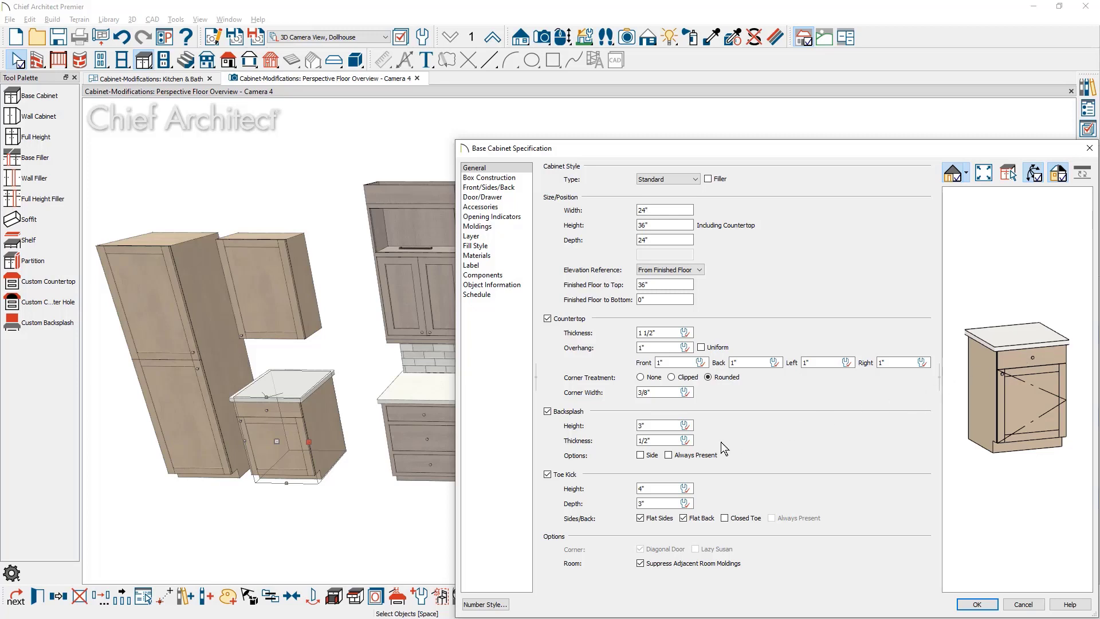
pyautogui.click(670, 457)
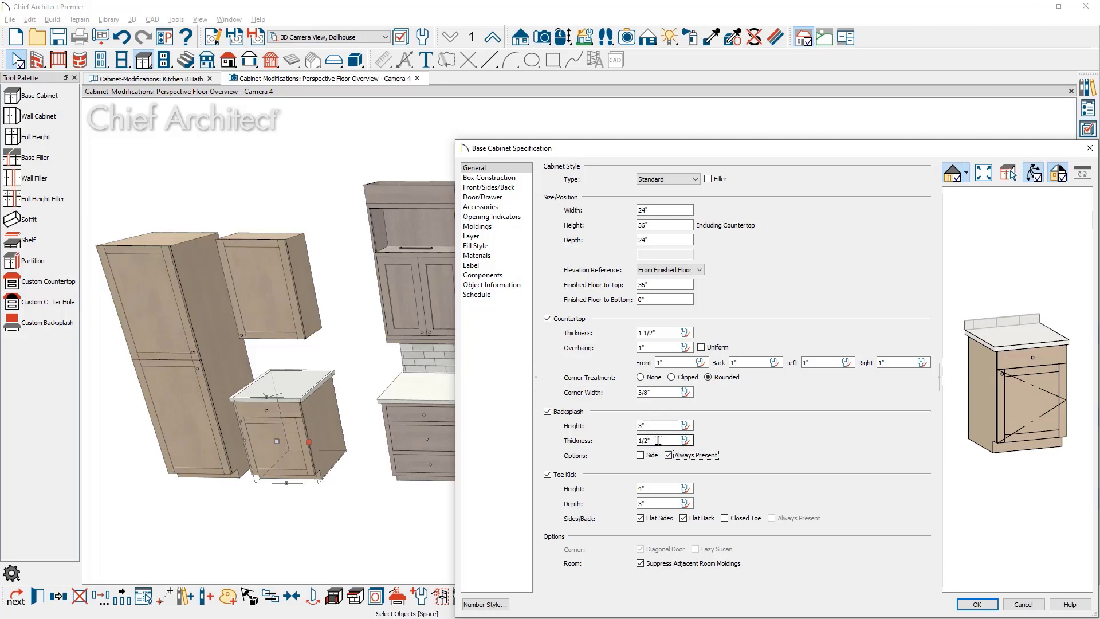
pyautogui.click(668, 456)
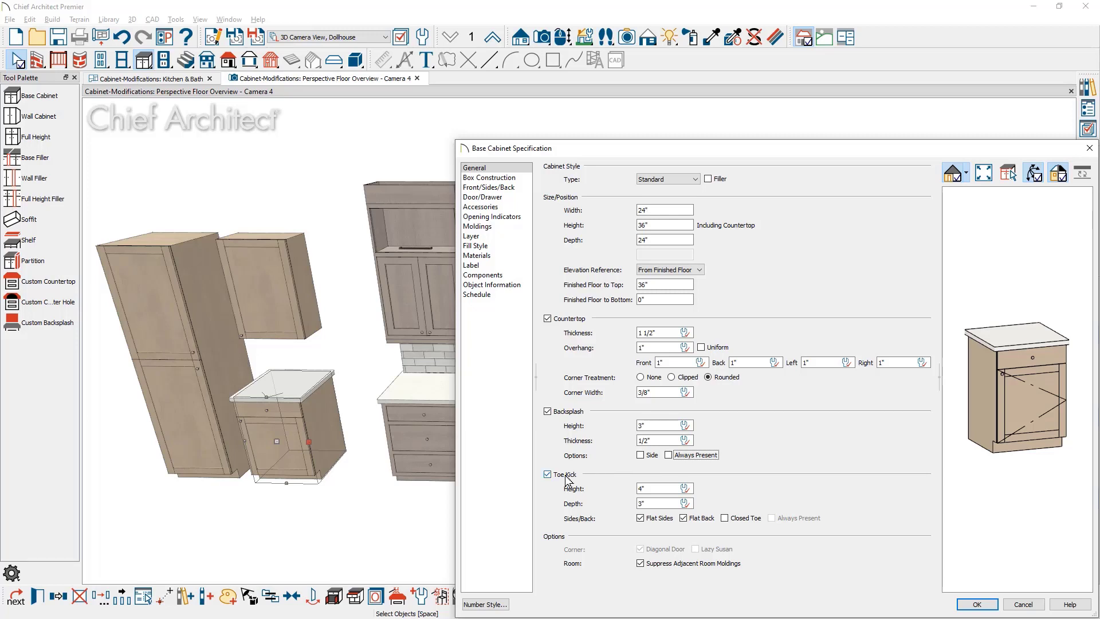
# Step: Try the base cabinet without a toe kick and without Flat Sides and Flat Back, and restore these options
pyautogui.click(547, 475)
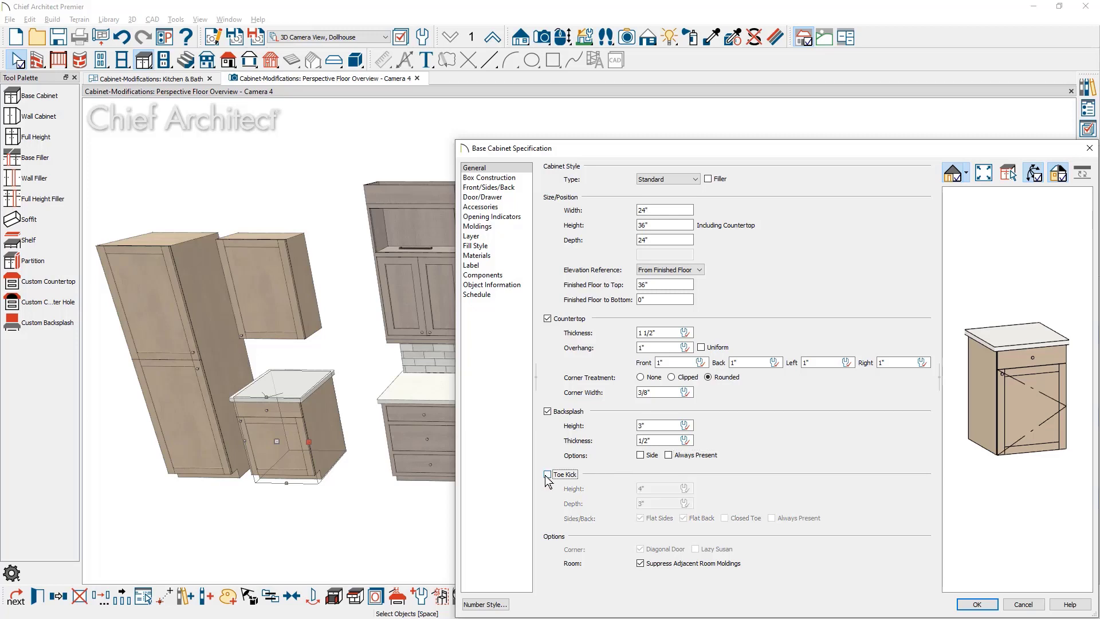
pyautogui.click(546, 475)
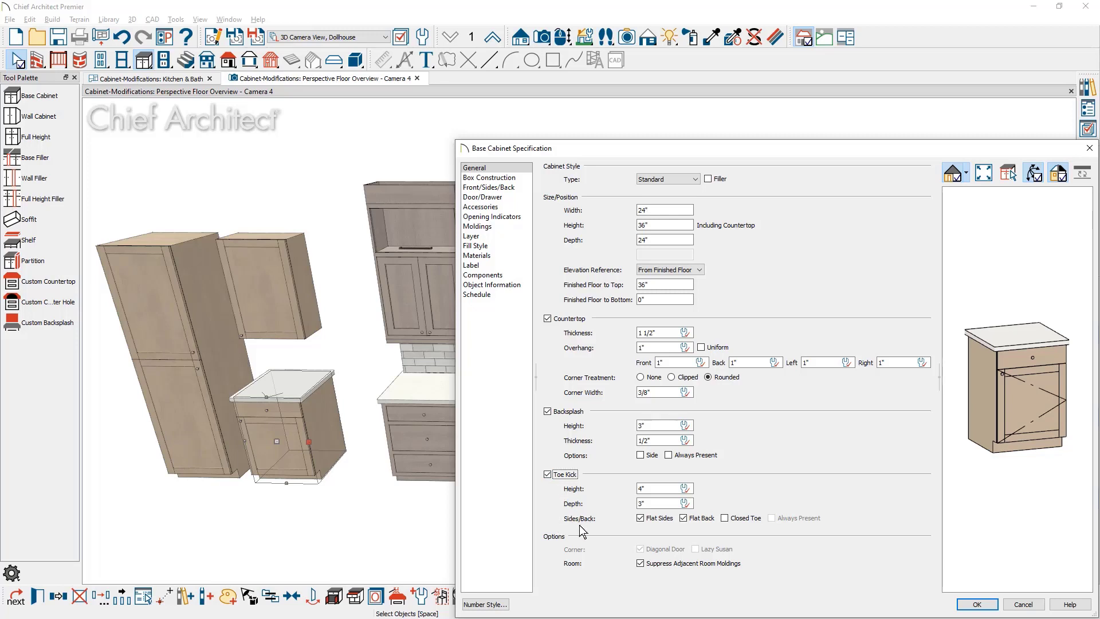
pyautogui.click(642, 518)
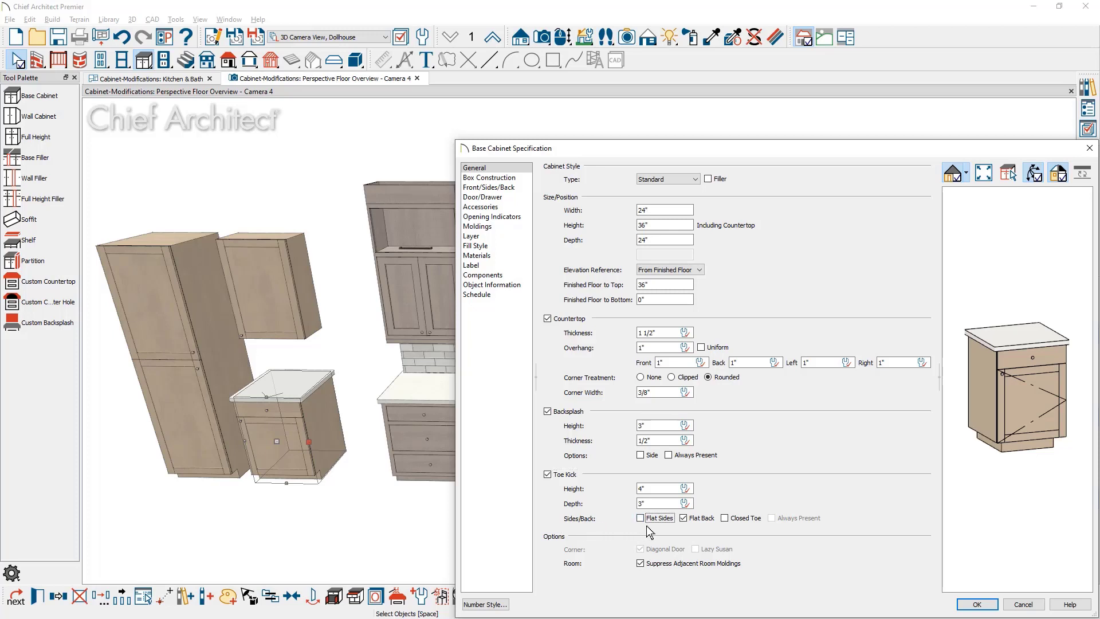
pyautogui.click(684, 518)
pyautogui.click(685, 519)
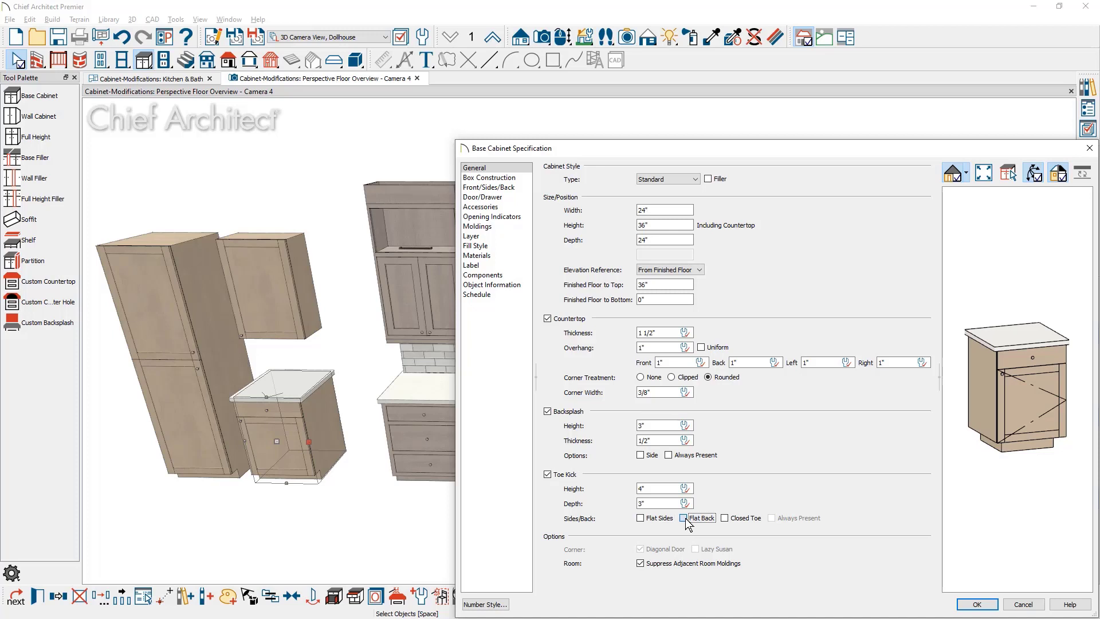
pyautogui.click(641, 518)
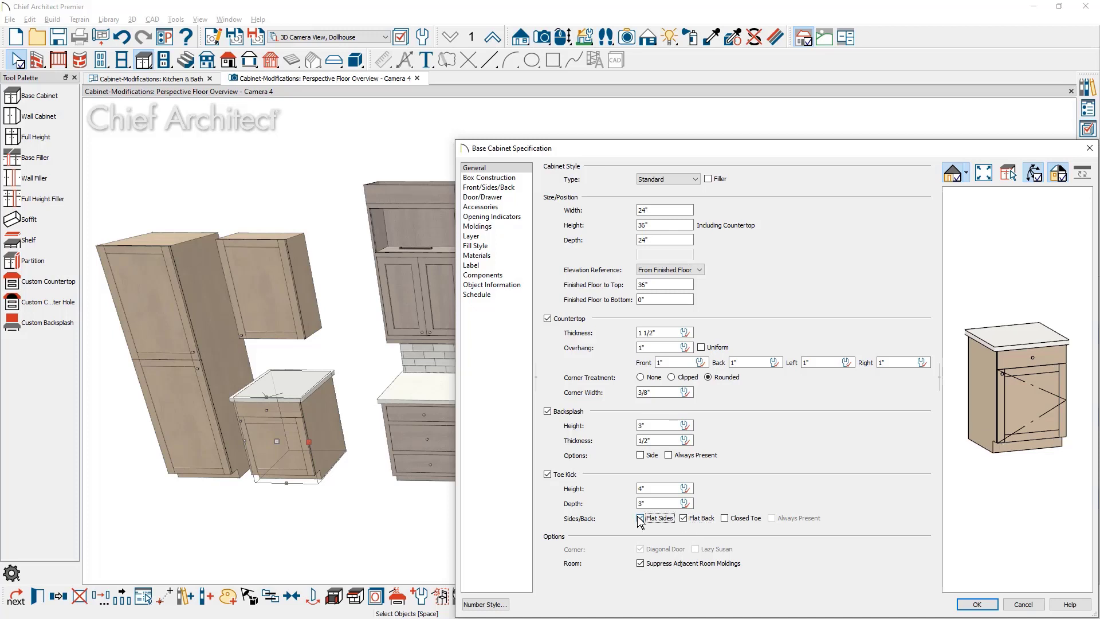
# Step: Try the Closed Toe option on the cabinet's toe kick and switch it off again
pyautogui.click(725, 519)
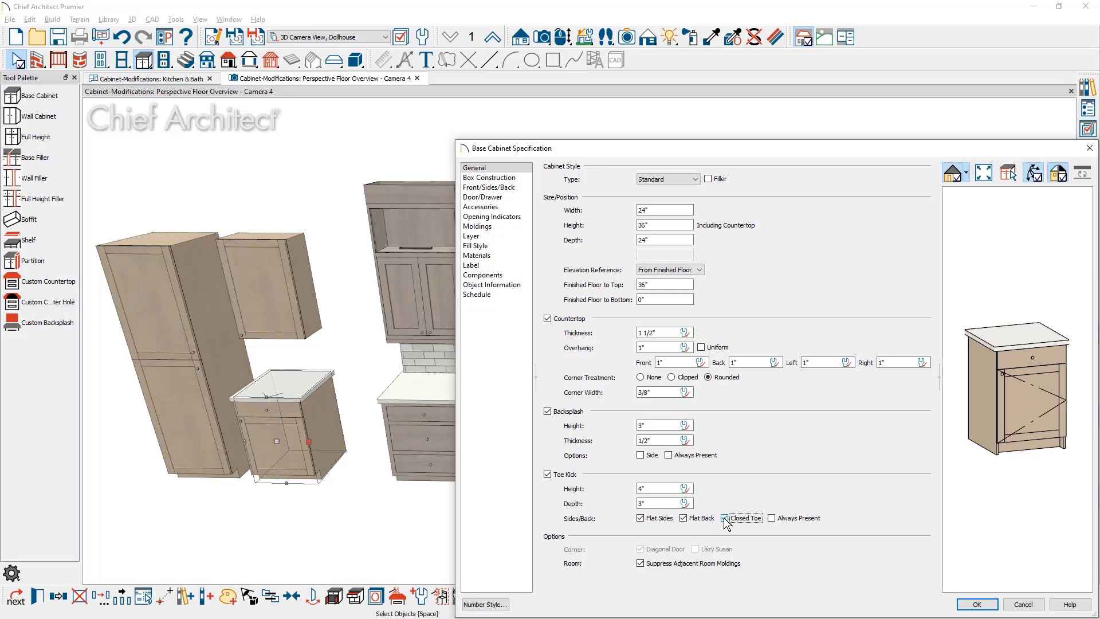
pyautogui.click(771, 518)
pyautogui.click(724, 519)
# Step: Try Framed box construction with a left stile extension of 5", and return the cabinet to Frameless
pyautogui.click(523, 178)
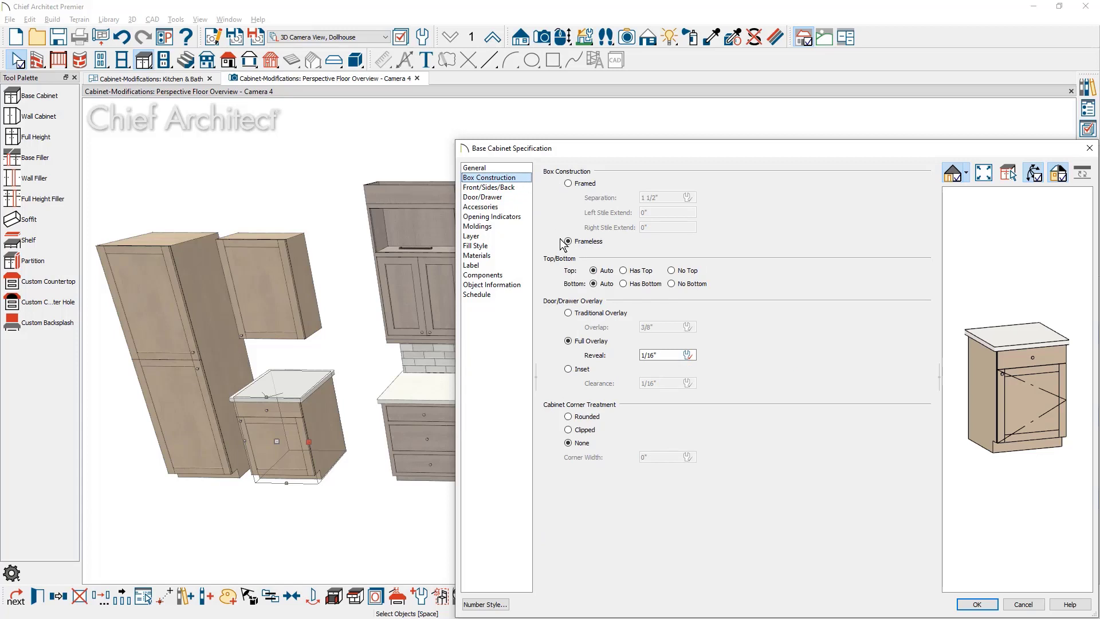
pyautogui.click(568, 184)
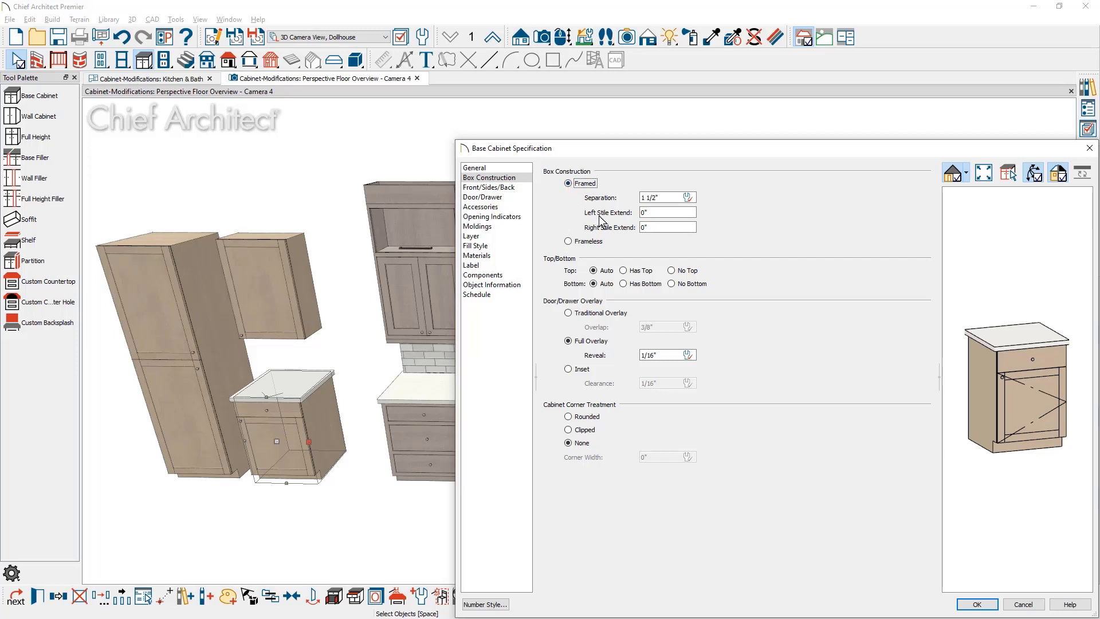
pyautogui.doubleClick(653, 215)
pyautogui.write('5')
pyautogui.press('Tab')
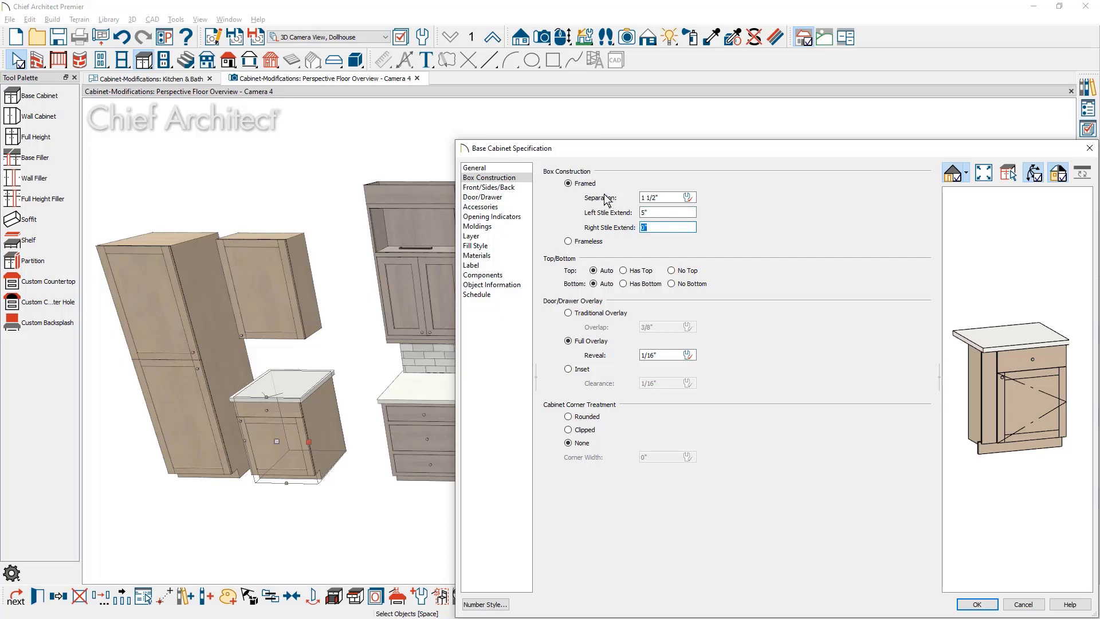
pyautogui.click(577, 242)
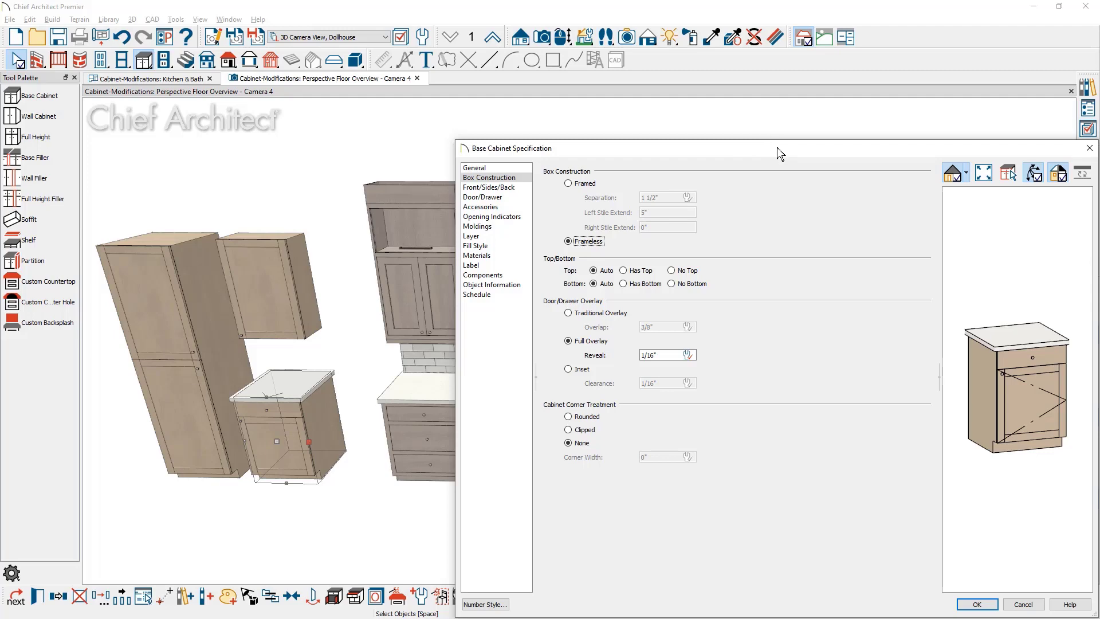
# Step: Compare Traditional Overlay and Inset for the cabinet's doors and drawers, and return to Full Overlay
pyautogui.moveTo(777, 146); pyautogui.dragTo(372, 291)
pyautogui.moveTo(367, 389); pyautogui.dragTo(431, 449)
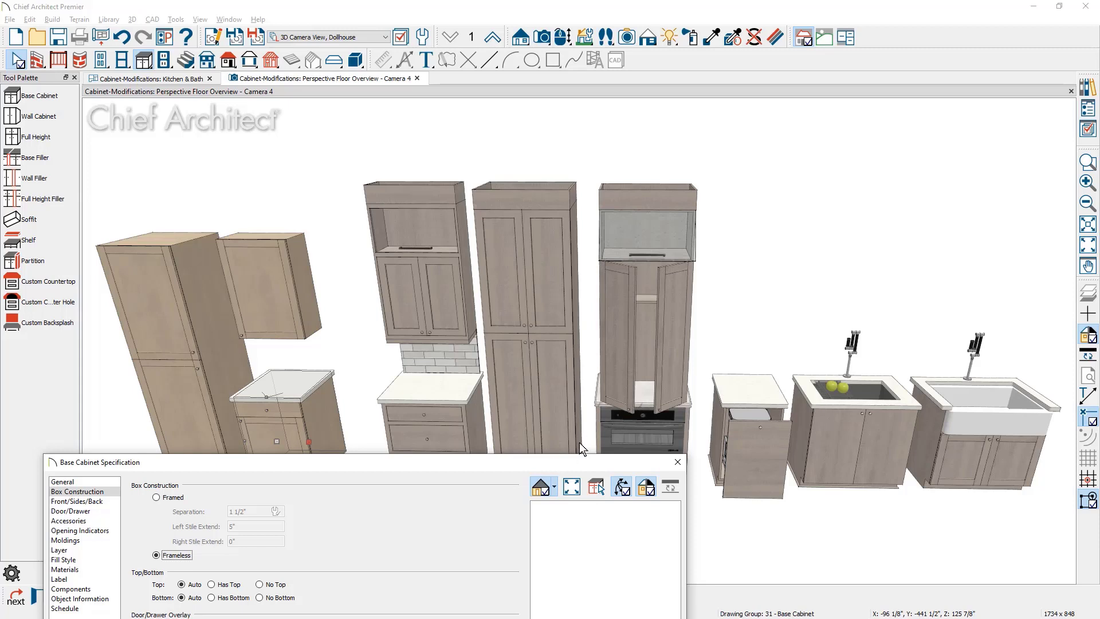
pyautogui.moveTo(551, 461); pyautogui.dragTo(950, 94)
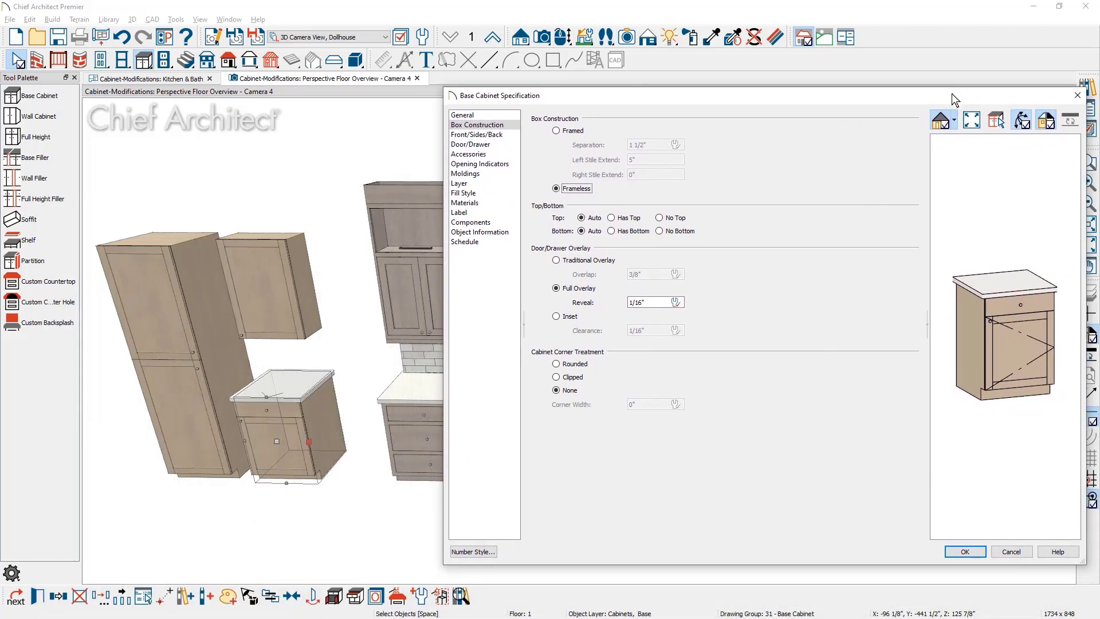
pyautogui.click(555, 261)
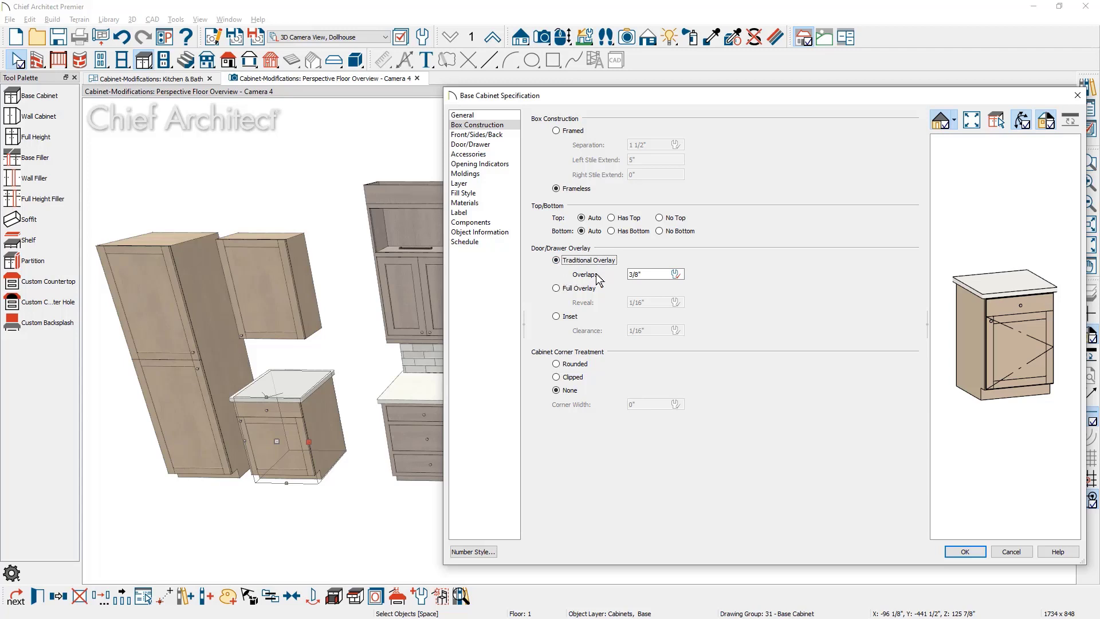
pyautogui.click(555, 288)
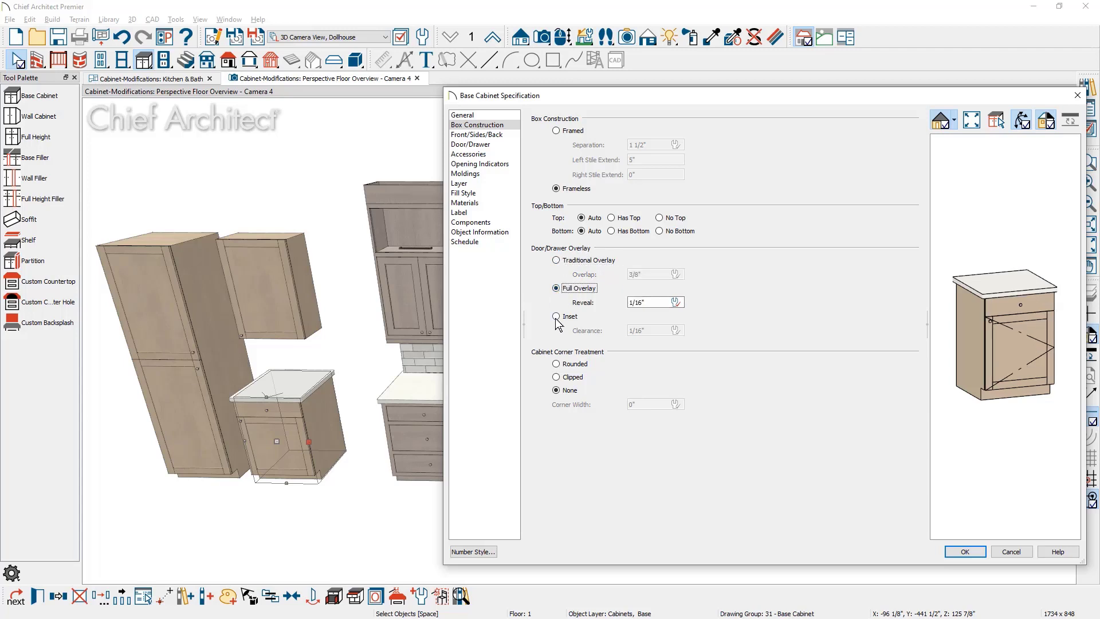
pyautogui.click(556, 316)
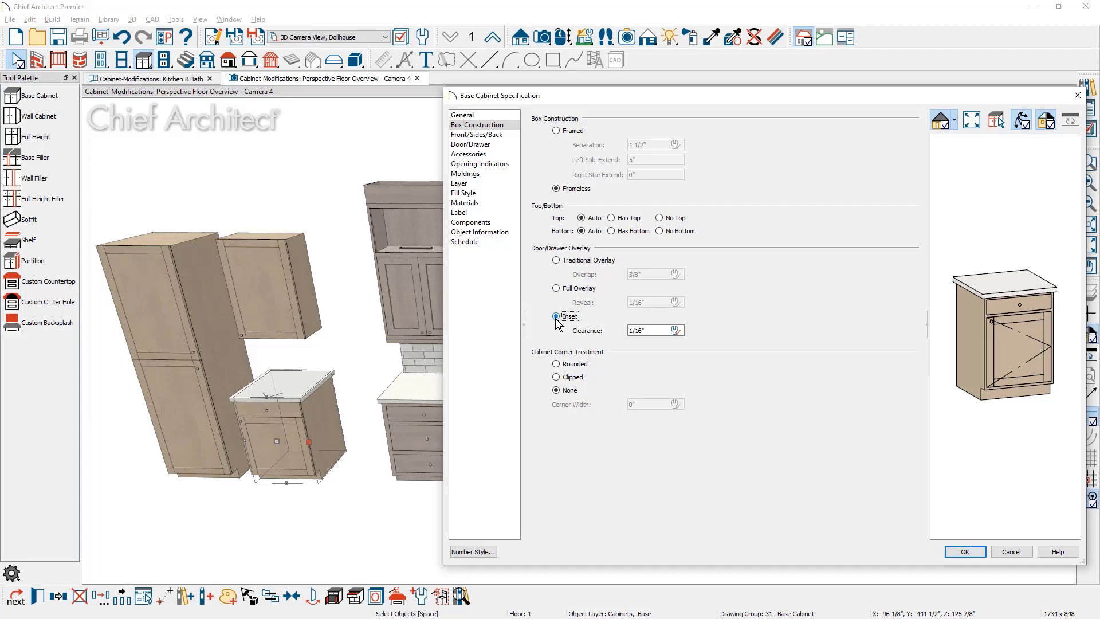
pyautogui.click(569, 289)
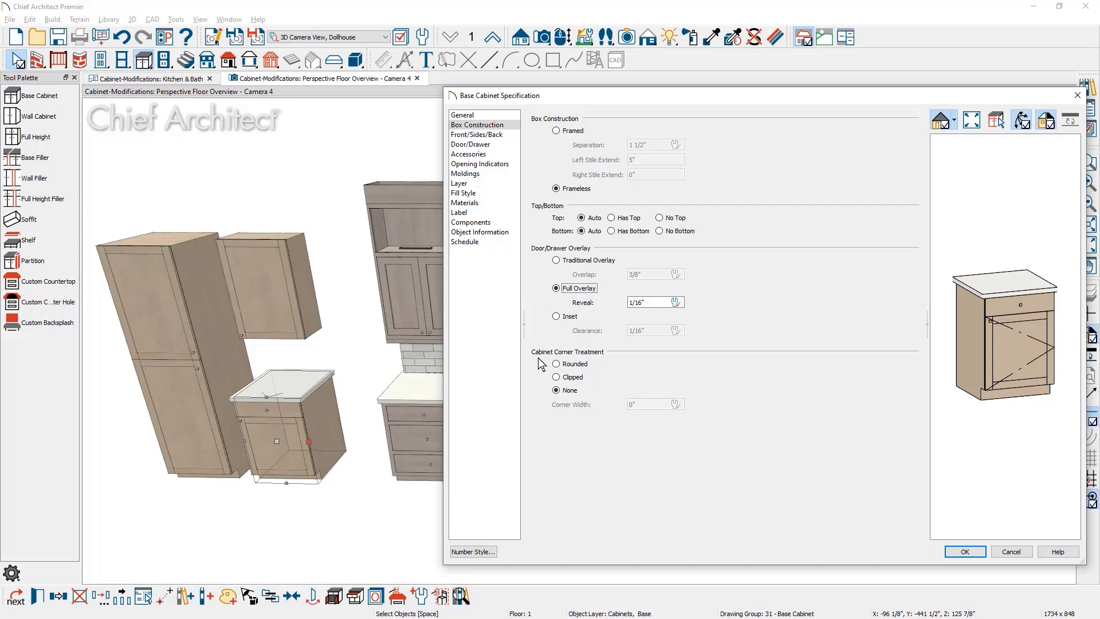
# Step: Set the cabinet corner treatment to Clipped, try a corner width of 4", and reset the width to its default
pyautogui.click(556, 378)
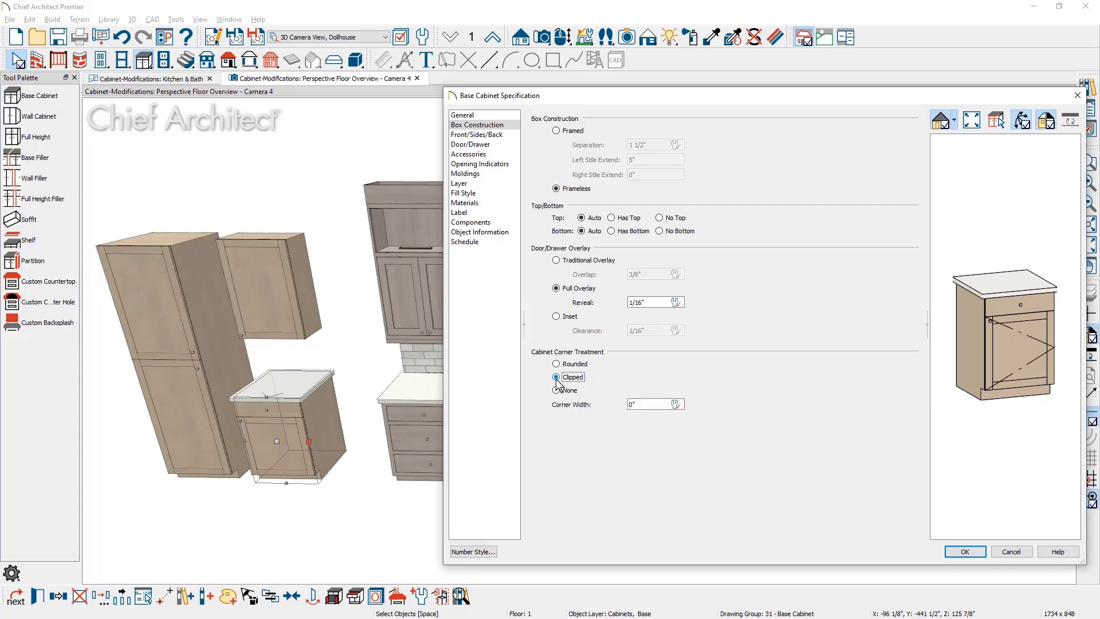
pyautogui.moveTo(644, 404); pyautogui.dragTo(588, 407)
pyautogui.write('4')
pyautogui.press('Tab')
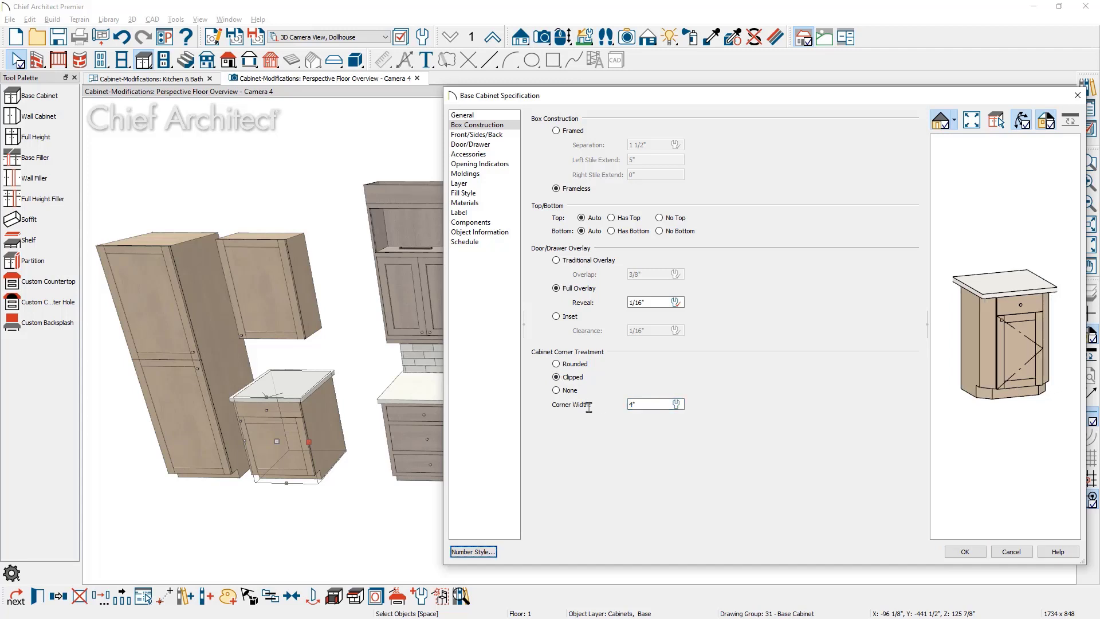
pyautogui.click(628, 404)
pyautogui.click(676, 405)
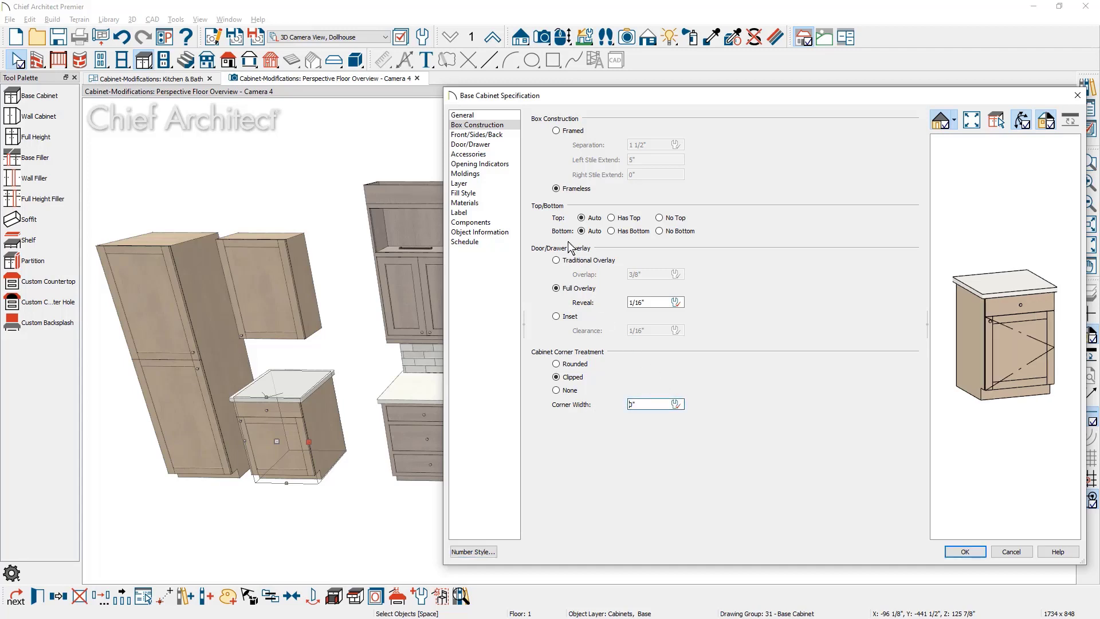
# Step: Examine the cabinet's side choices and the front's drawer and door face items in the Front/Sides/Back settings
pyautogui.click(508, 136)
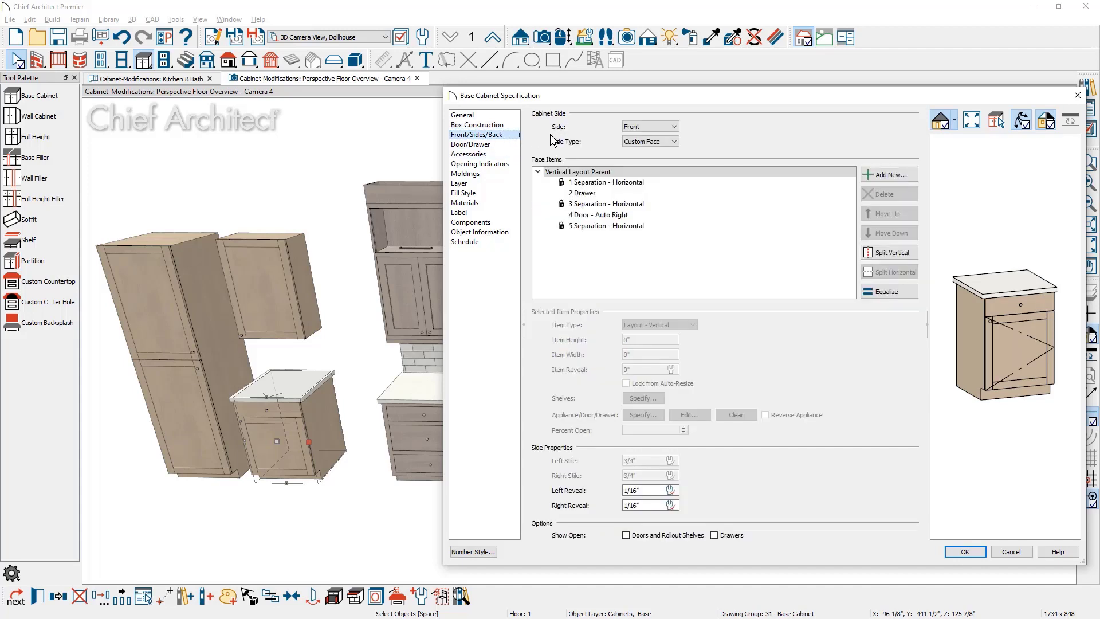
pyautogui.click(674, 127)
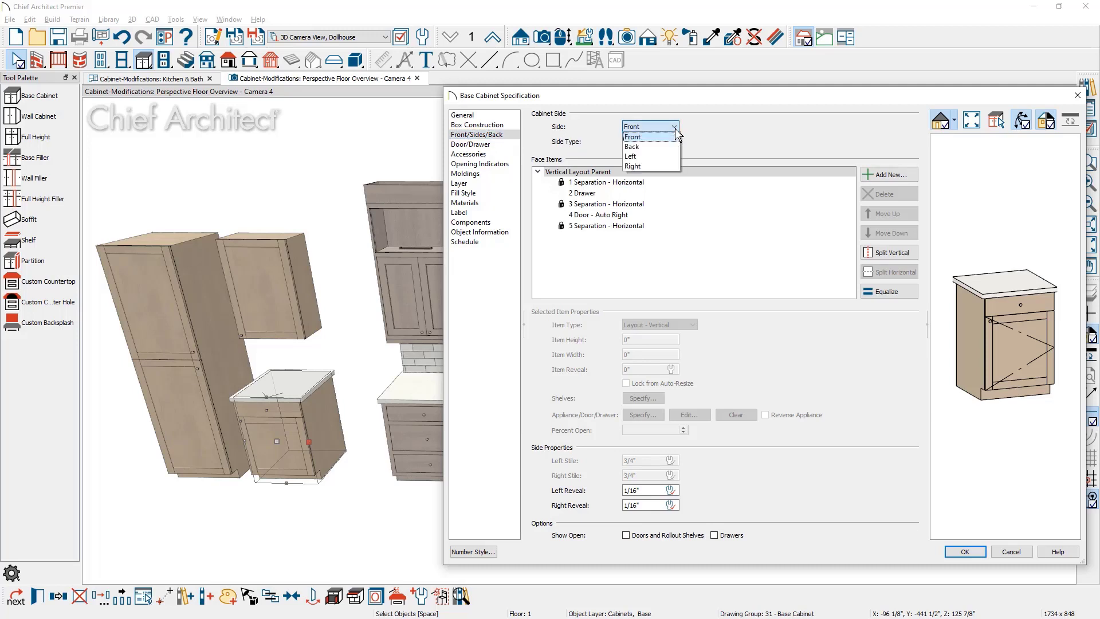
pyautogui.click(768, 114)
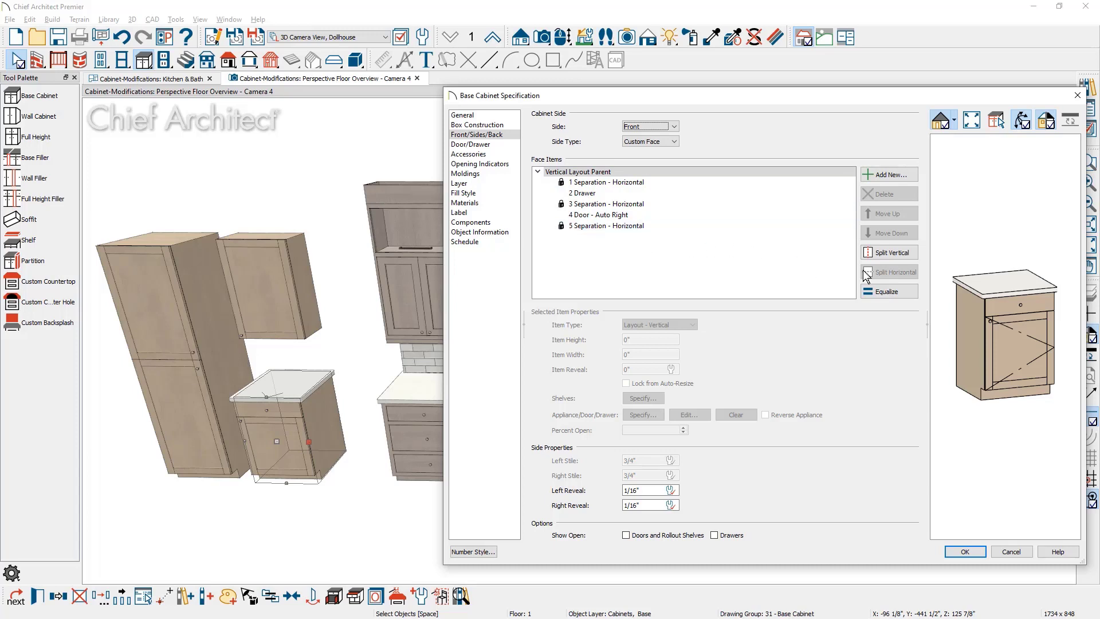
pyautogui.click(1005, 310)
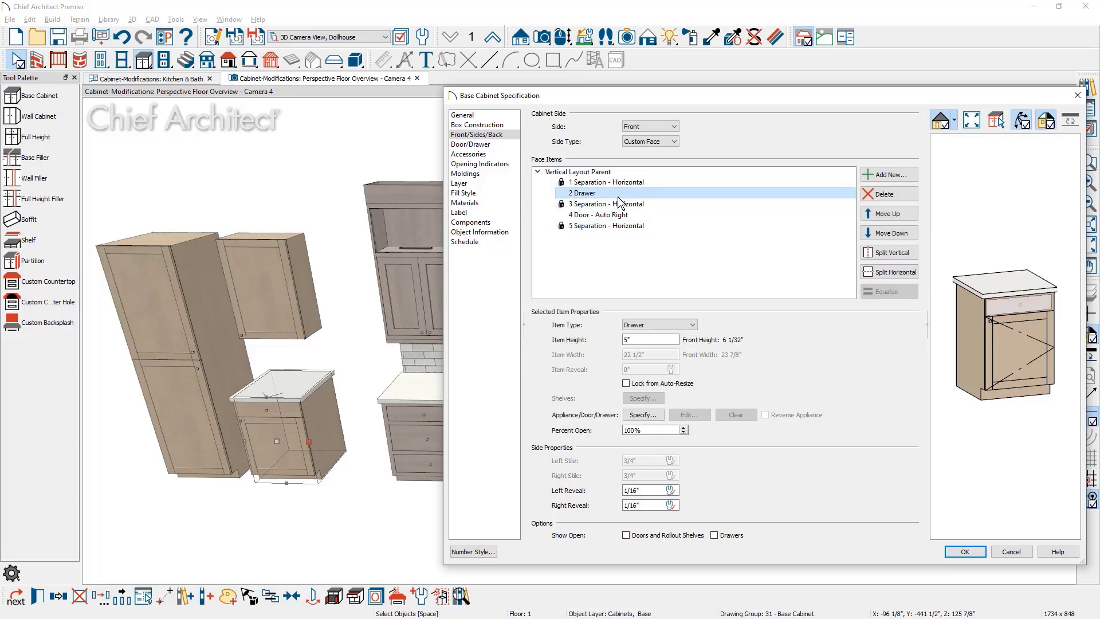
pyautogui.click(624, 215)
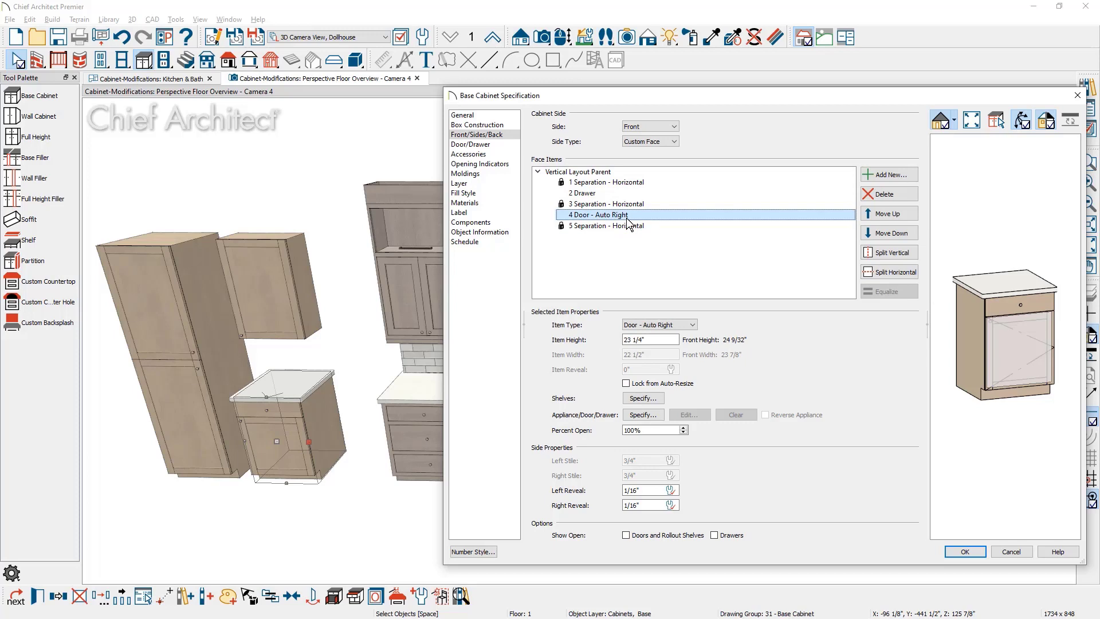
# Step: Add a new Drawer face item with a height of 6" directly below the top drawer on the cabinet front
pyautogui.click(624, 193)
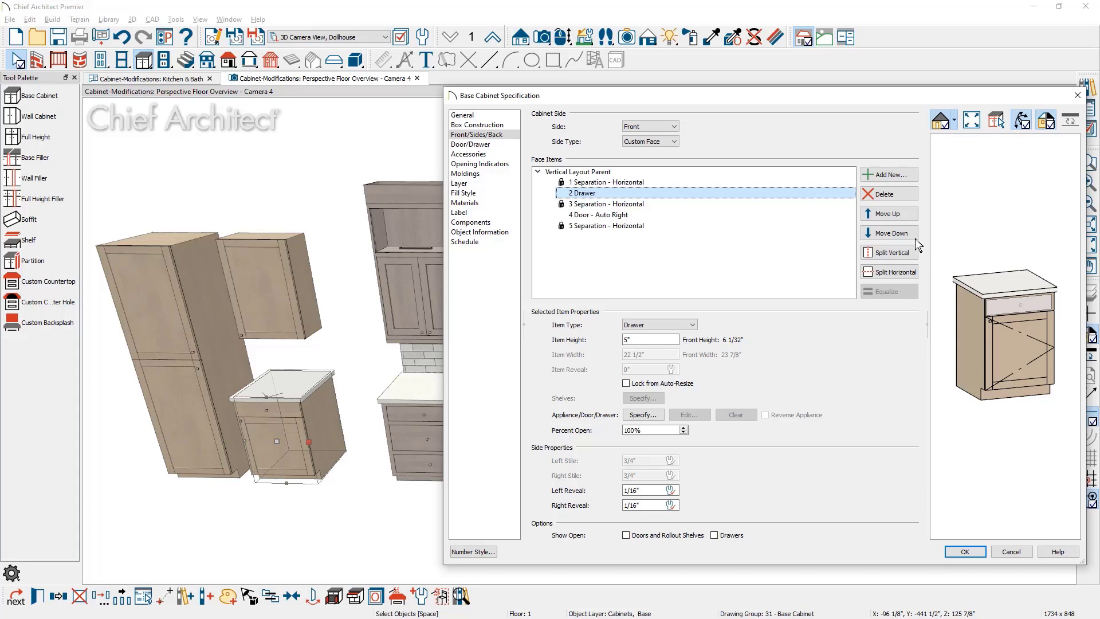
pyautogui.click(912, 183)
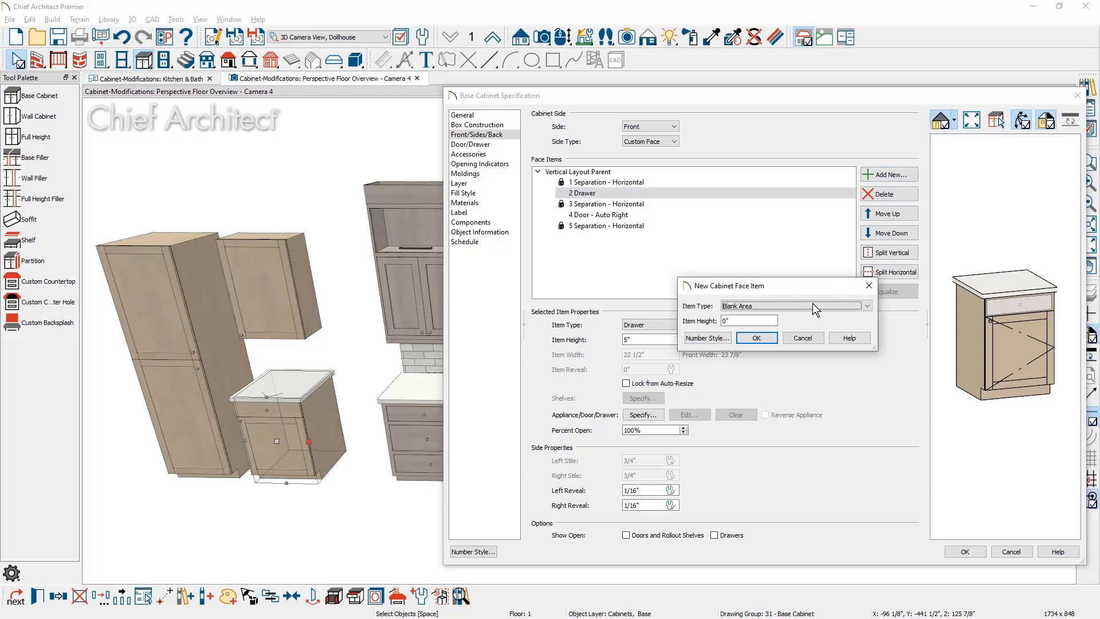
pyautogui.click(867, 306)
pyautogui.moveTo(748, 320); pyautogui.dragTo(695, 324)
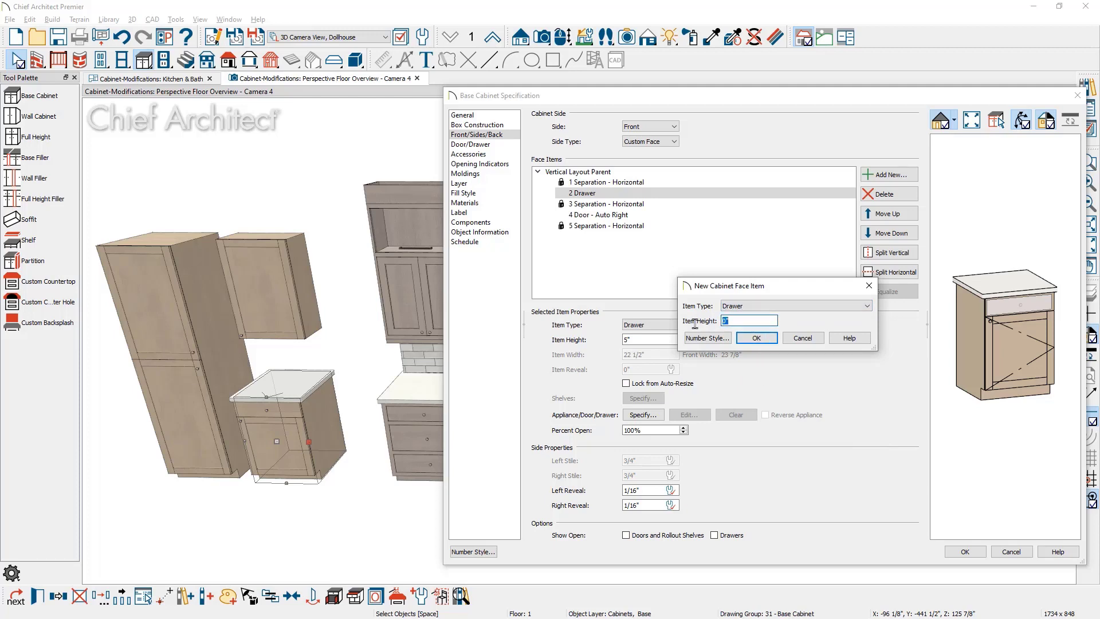
pyautogui.write('6')
pyautogui.click(756, 338)
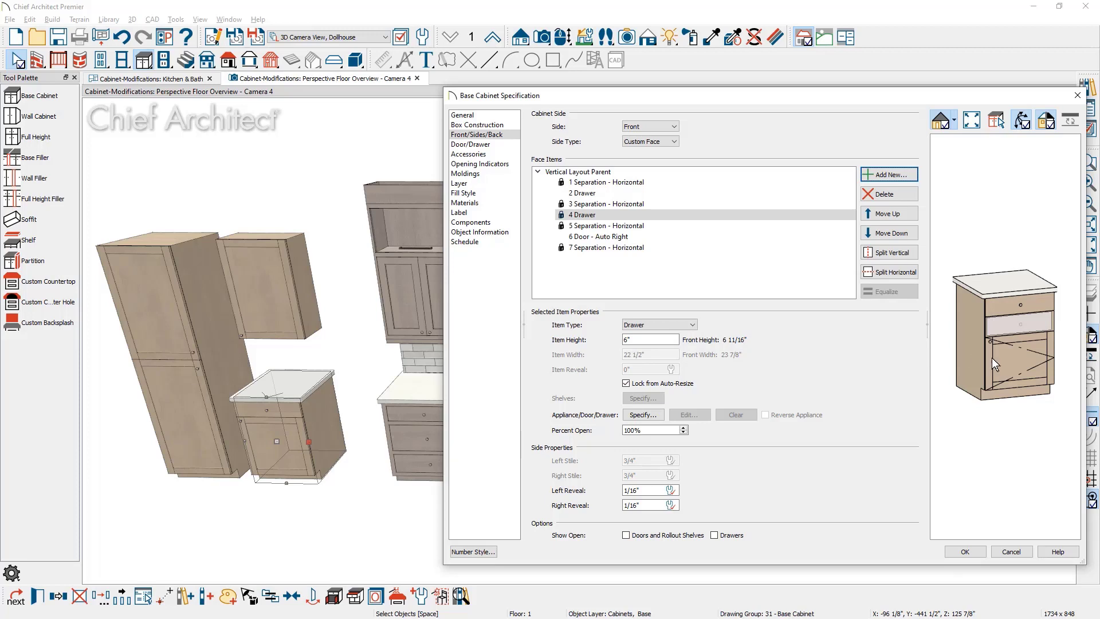
# Step: Change the door on the cabinet front to a Drawer and split it horizontally into two drawers
pyautogui.click(1008, 357)
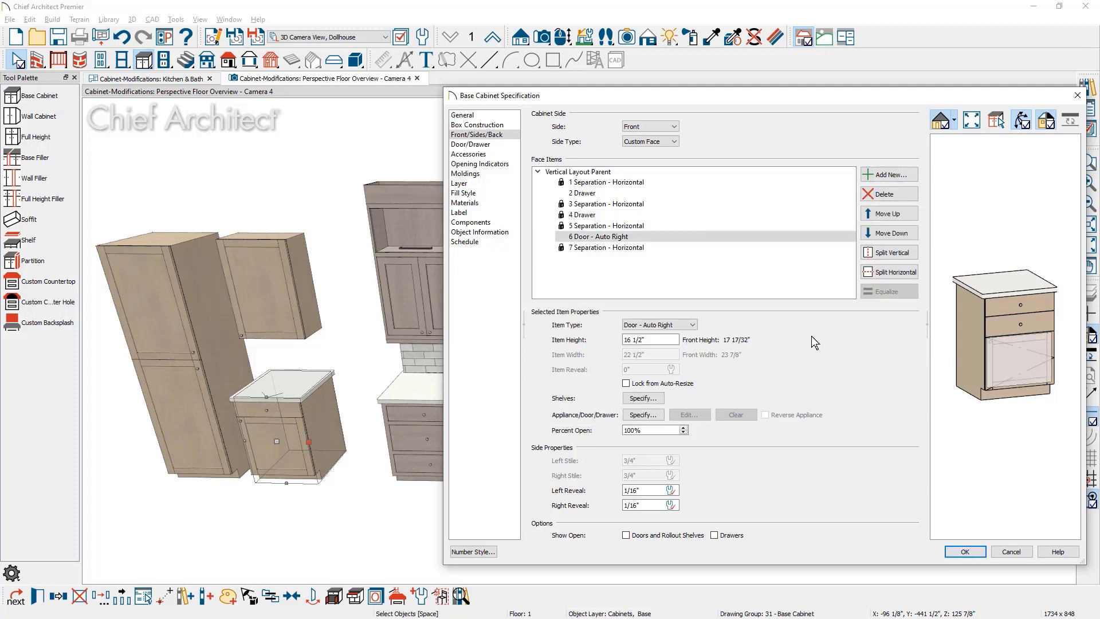
pyautogui.click(692, 326)
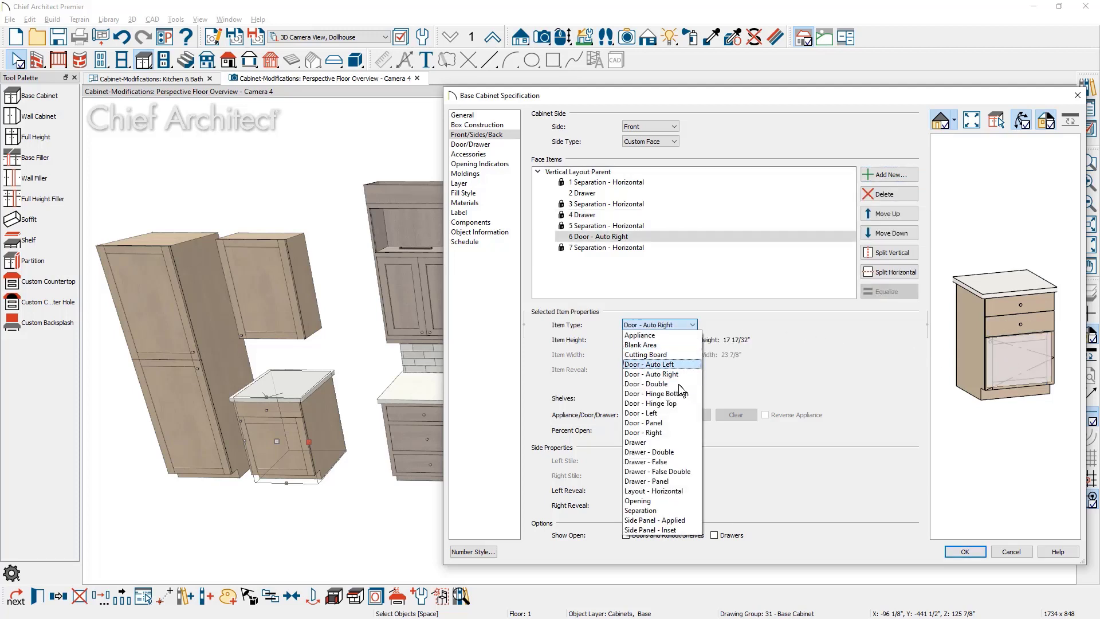
pyautogui.click(664, 442)
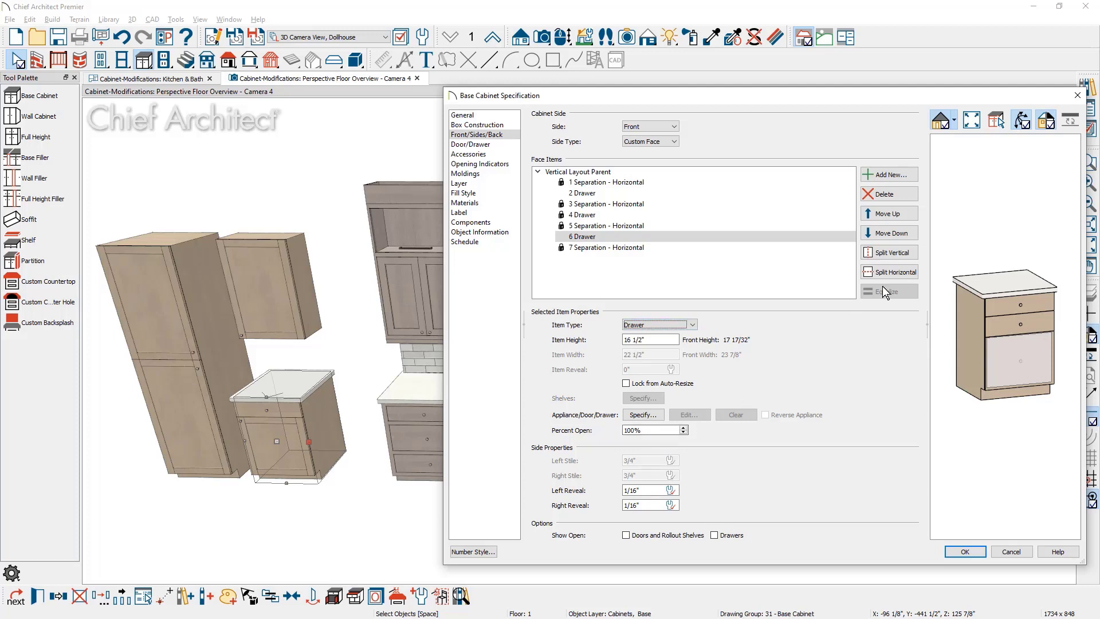
pyautogui.click(900, 274)
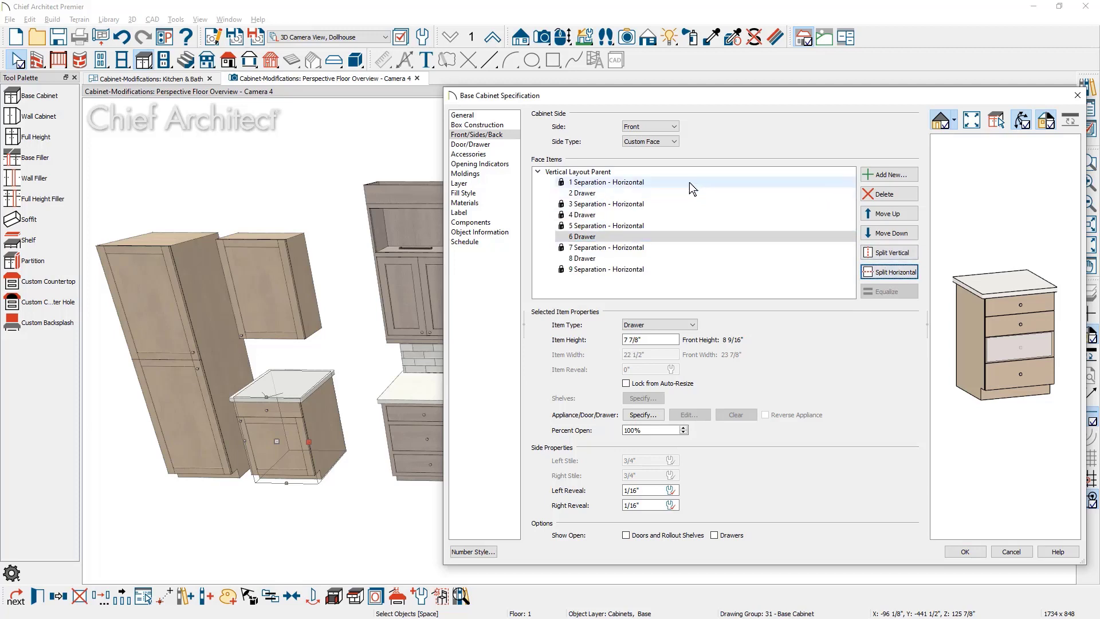
# Step: Equalize the front's drawer heights, including the second drawer by turning off its Lock from Auto-Resize
pyautogui.click(642, 175)
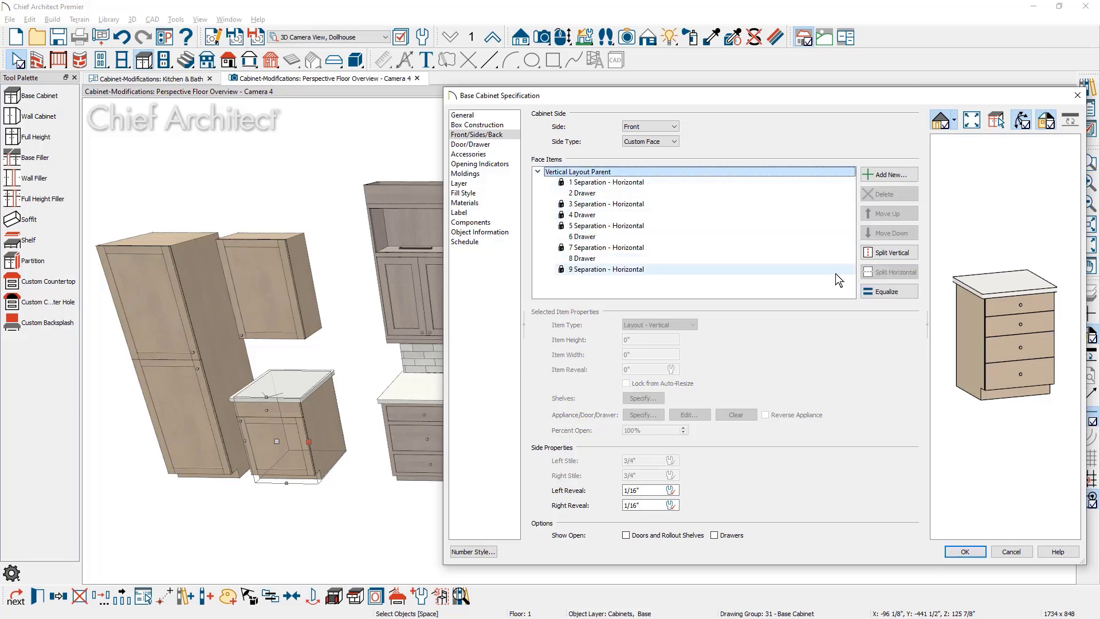
pyautogui.click(900, 292)
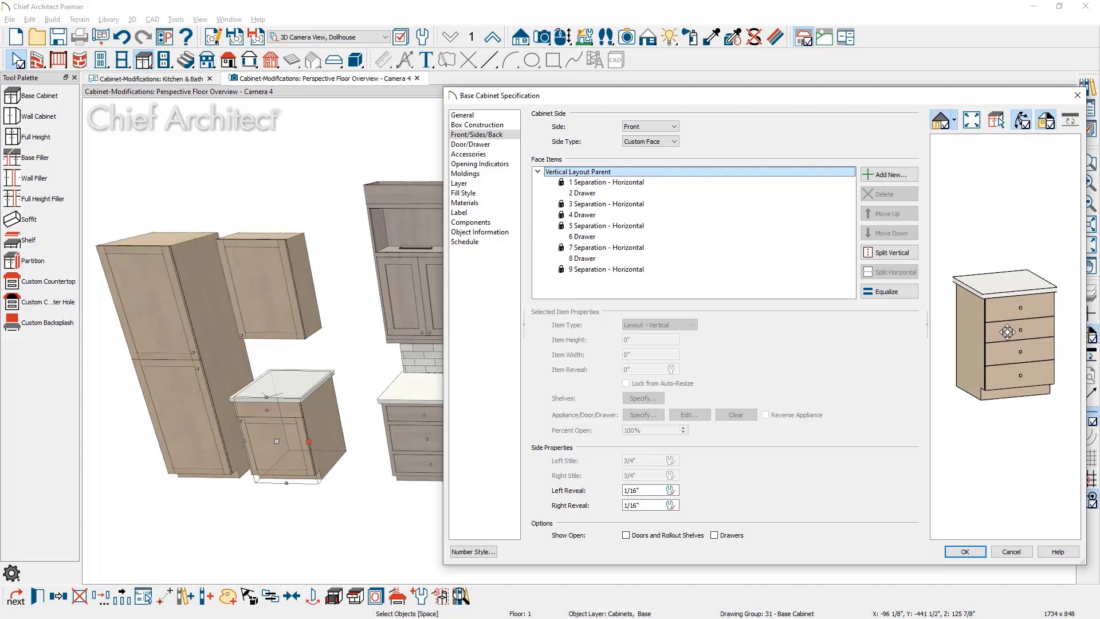
pyautogui.click(1007, 331)
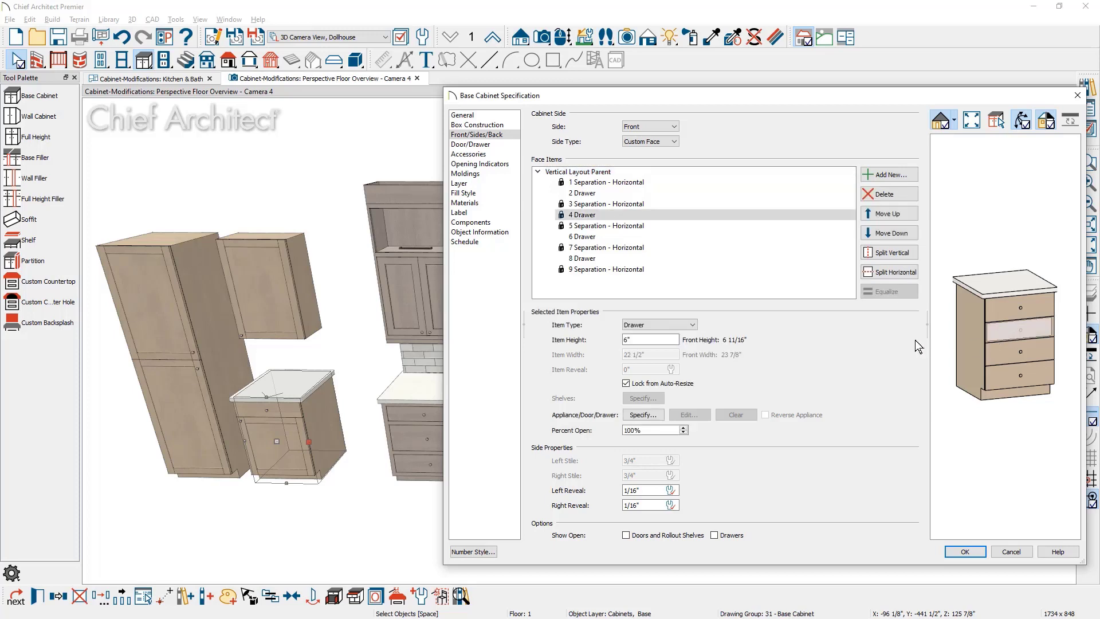
pyautogui.click(626, 383)
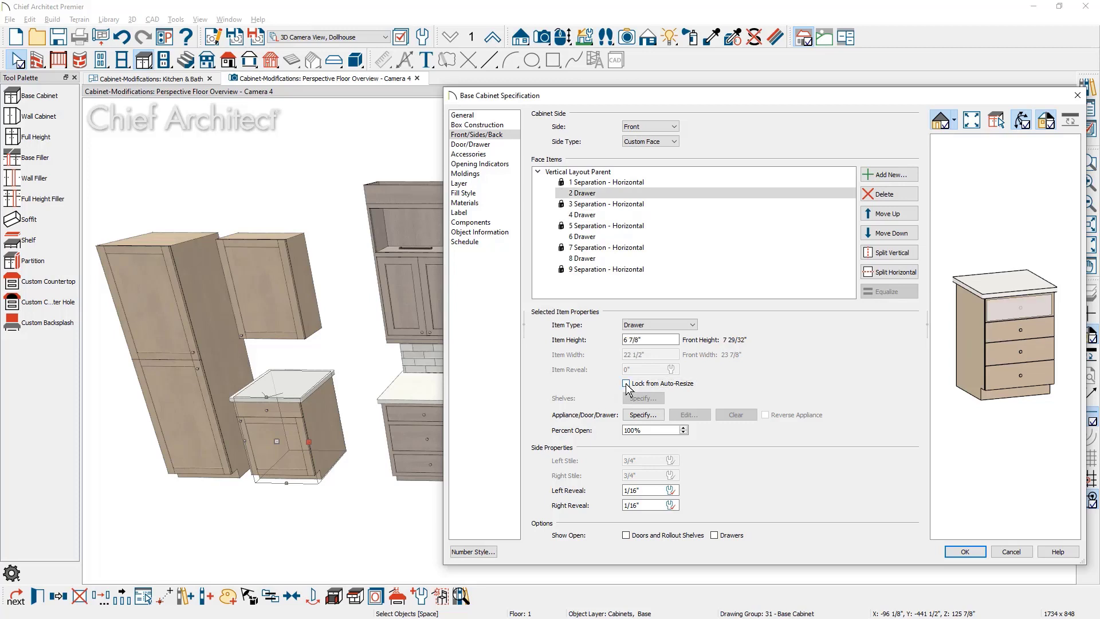
pyautogui.click(592, 173)
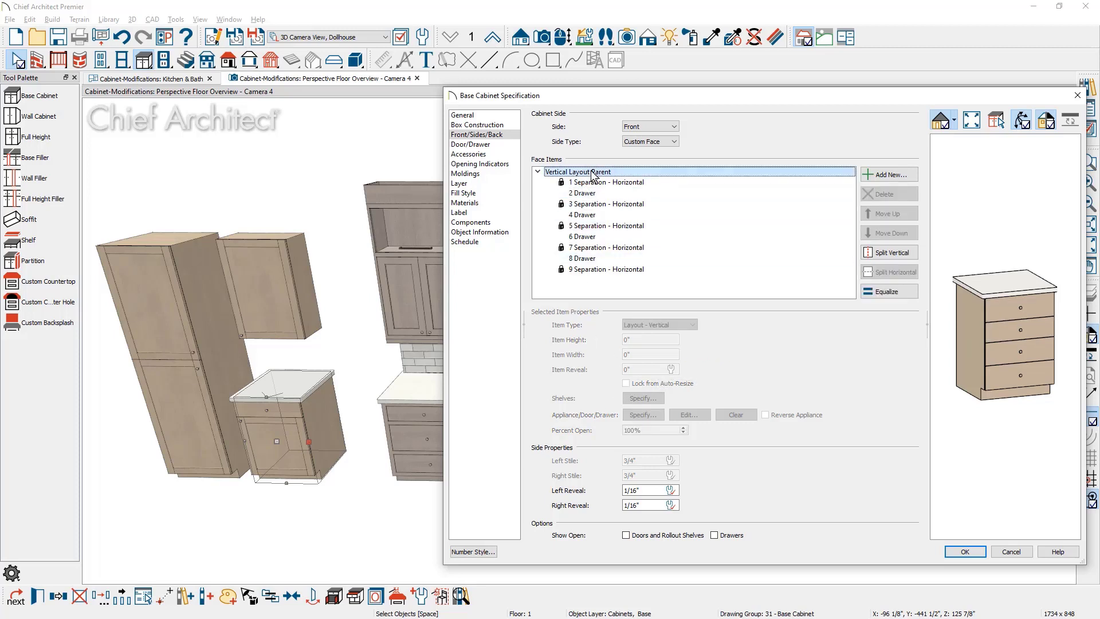
pyautogui.click(879, 296)
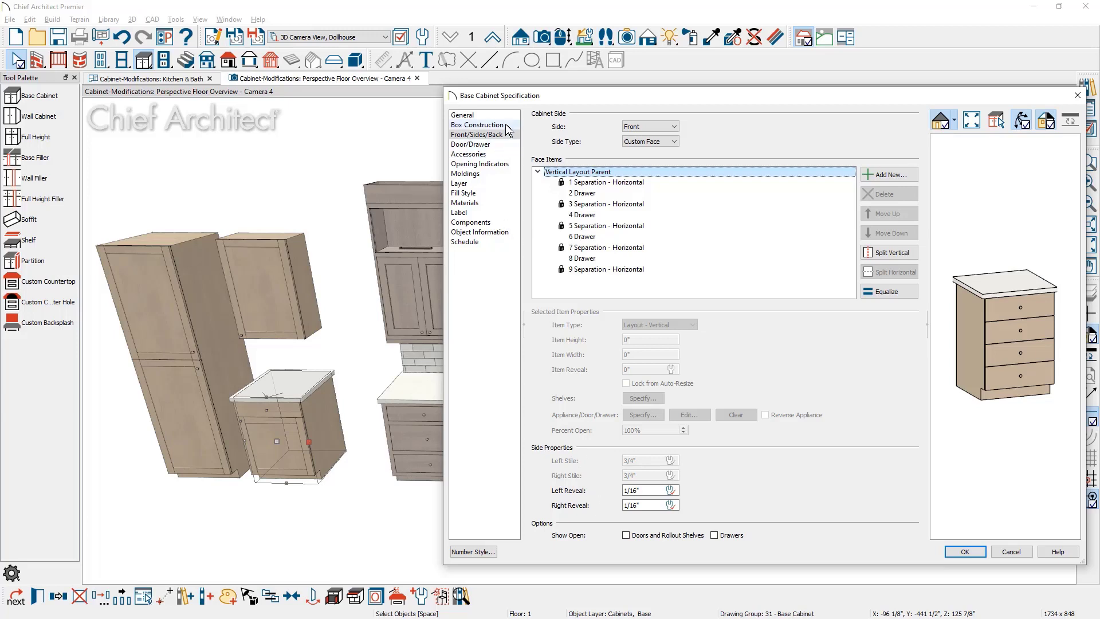
# Step: Set the cabinet front's left reveal to 1" and inspect the drawers' left edge in the preview
pyautogui.moveTo(657, 493); pyautogui.dragTo(598, 500)
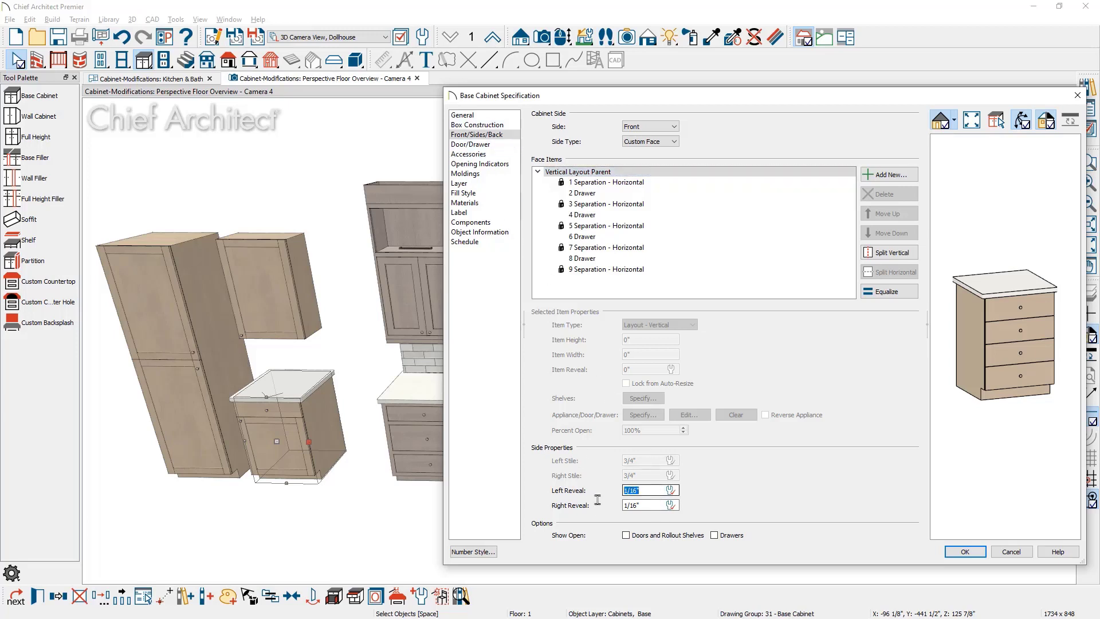
pyautogui.write('1')
pyautogui.press('Tab')
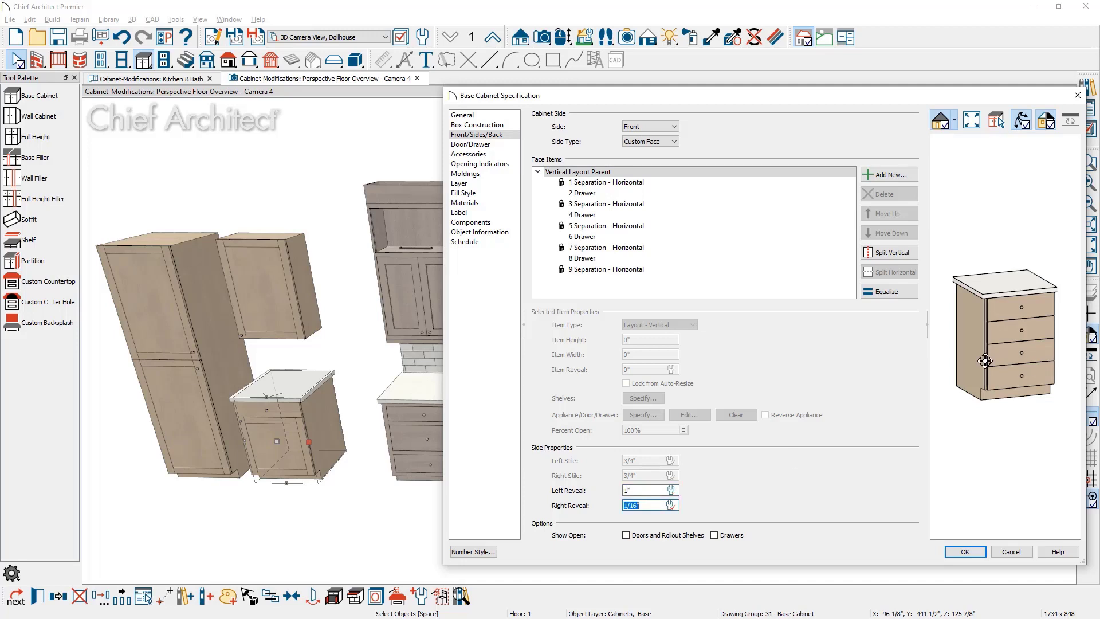
pyautogui.scroll(3, 981, 342)
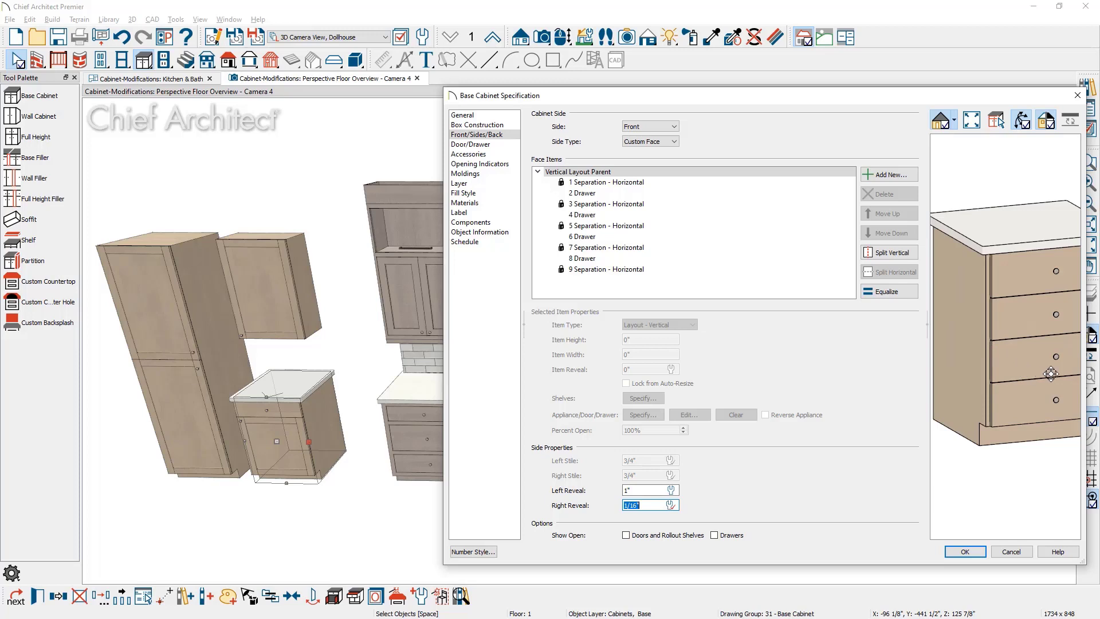
pyautogui.moveTo(1055, 419)
pyautogui.mouseDown()
pyautogui.moveTo(945, 415)
pyautogui.moveTo(1055, 409)
pyautogui.mouseUp()
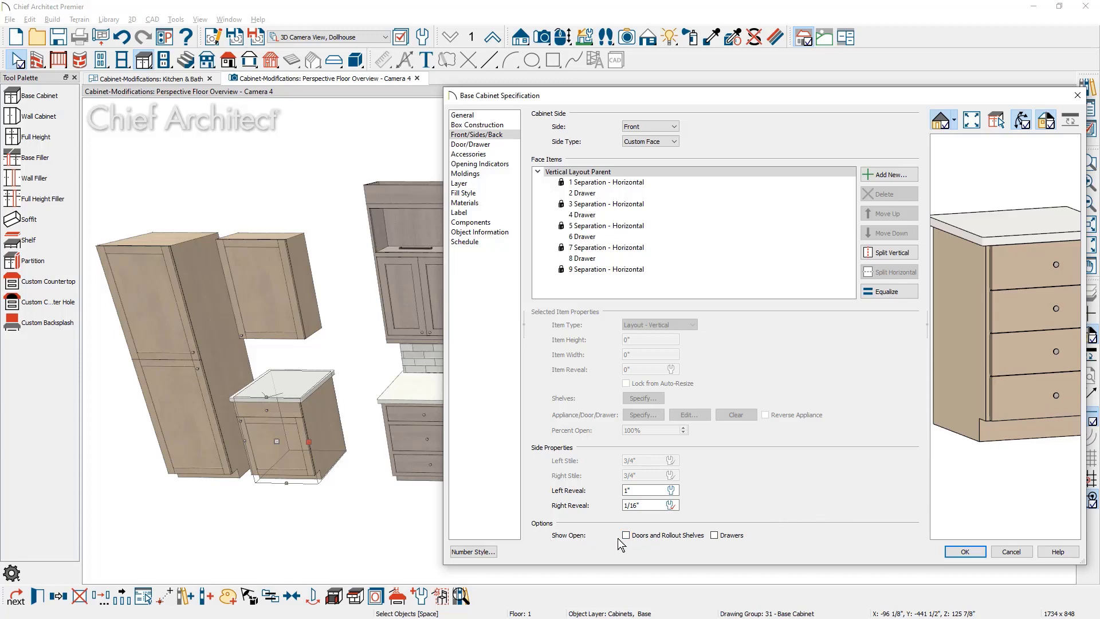
# Step: Show the cabinet's drawers open and set the top drawer's percent open to 10%
pyautogui.click(714, 536)
pyautogui.moveTo(1036, 254); pyautogui.dragTo(990, 312)
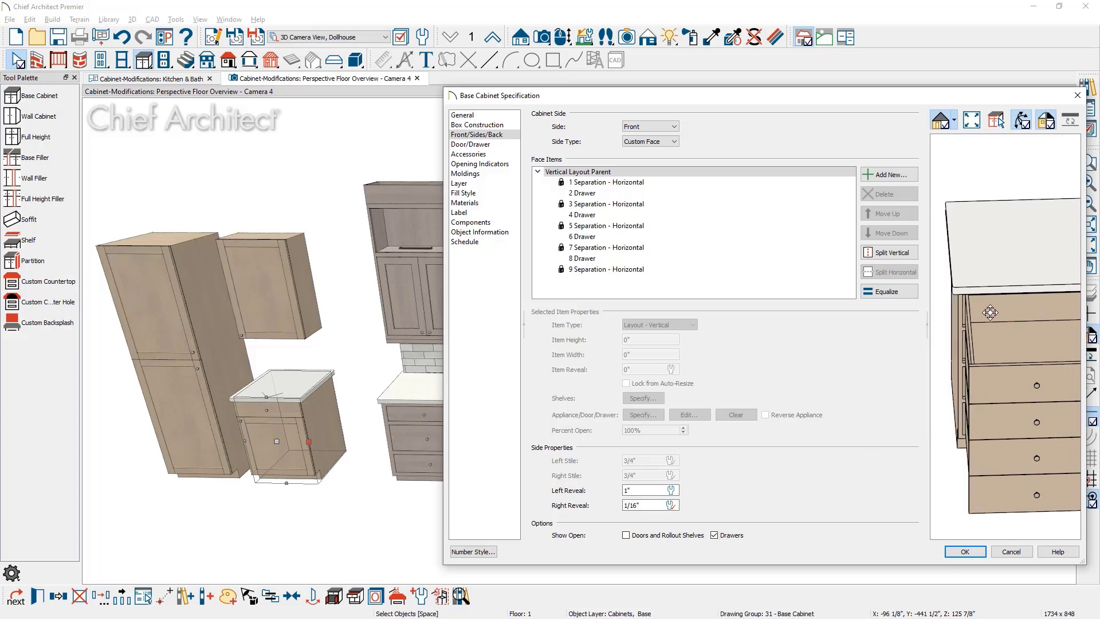
pyautogui.click(984, 392)
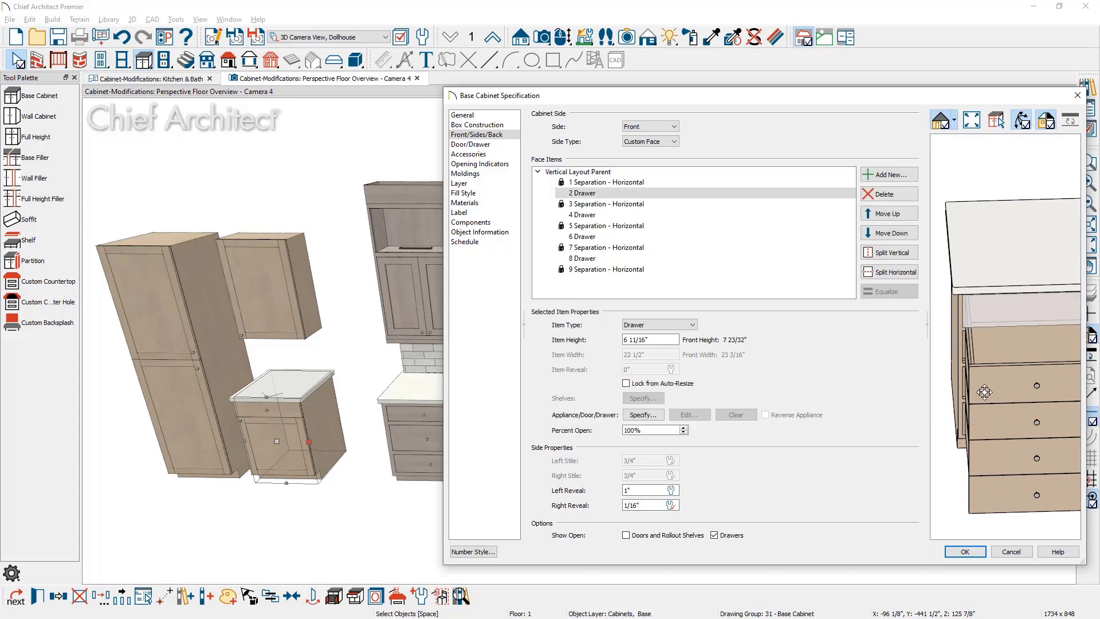
pyautogui.moveTo(653, 431); pyautogui.dragTo(592, 433)
pyautogui.write('1')
pyautogui.press('Tab')
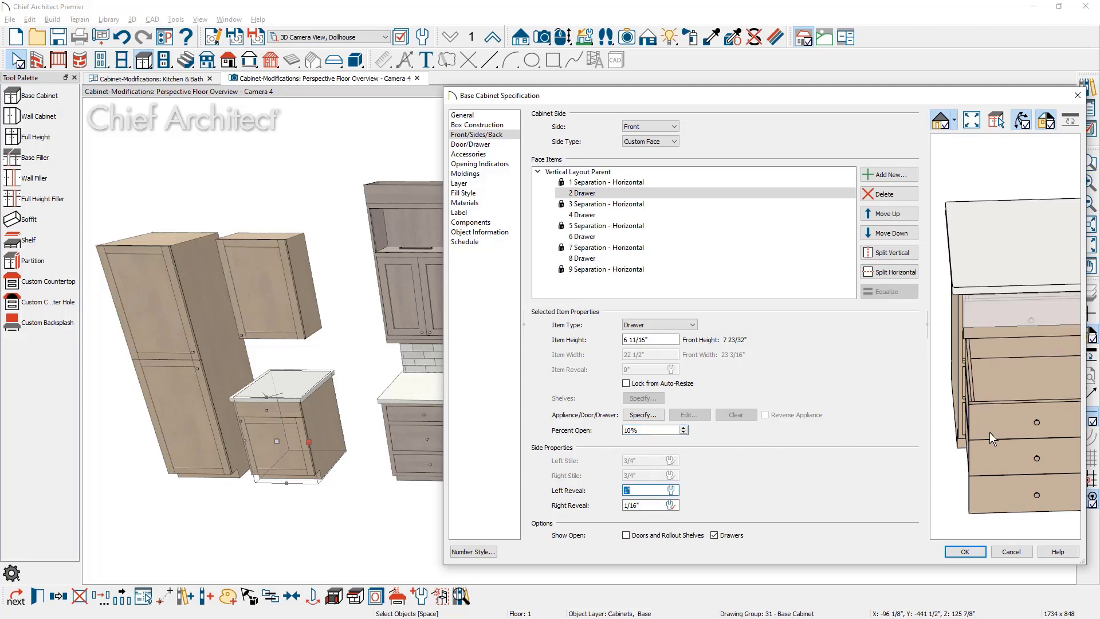
# Step: Set percent open to 33% for the second drawer, 45% for the third and 75% for the bottom one
pyautogui.click(1002, 423)
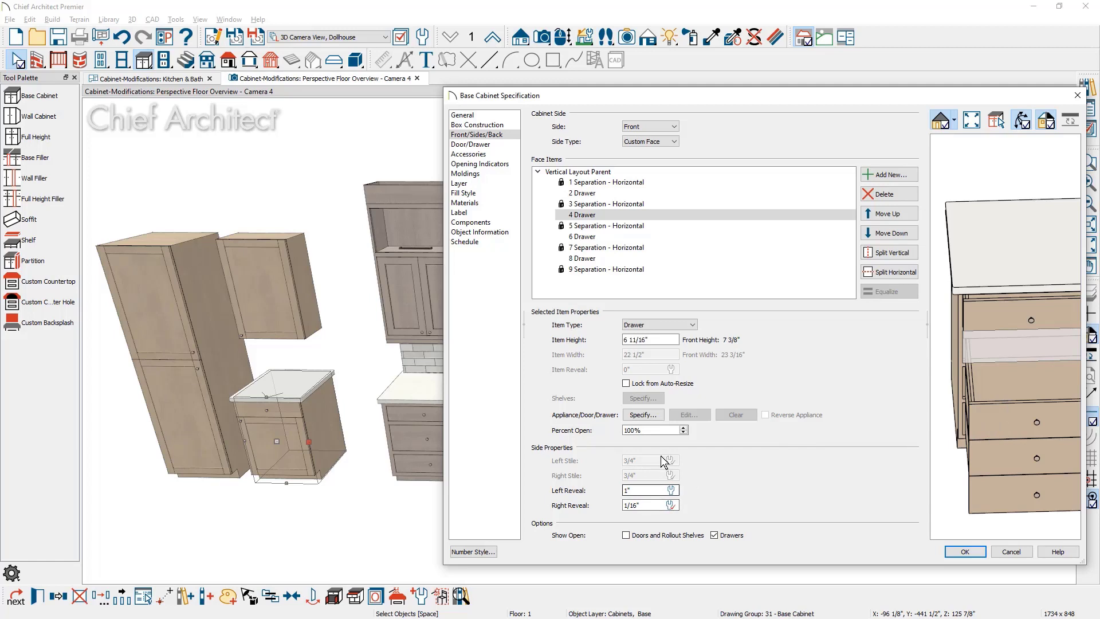
pyautogui.moveTo(656, 431); pyautogui.dragTo(569, 436)
pyautogui.write('35')
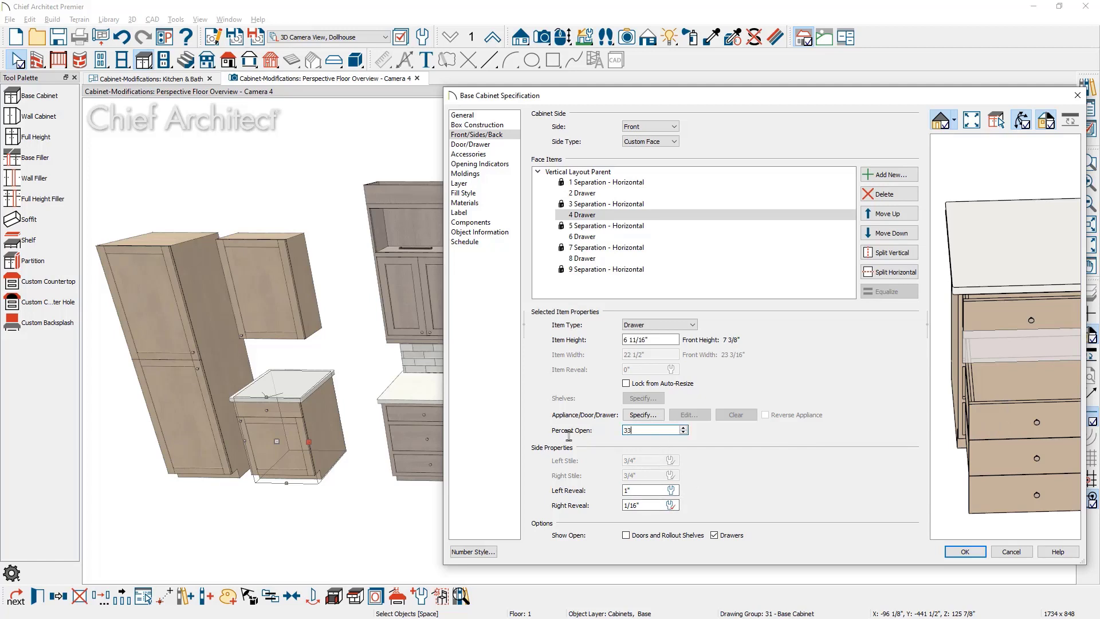
pyautogui.press('Tab')
pyautogui.click(992, 461)
pyautogui.write('45')
pyautogui.moveTo(654, 430); pyautogui.dragTo(572, 428)
pyautogui.press('Tab')
pyautogui.click(1019, 507)
pyautogui.write('75')
pyautogui.press('Tab')
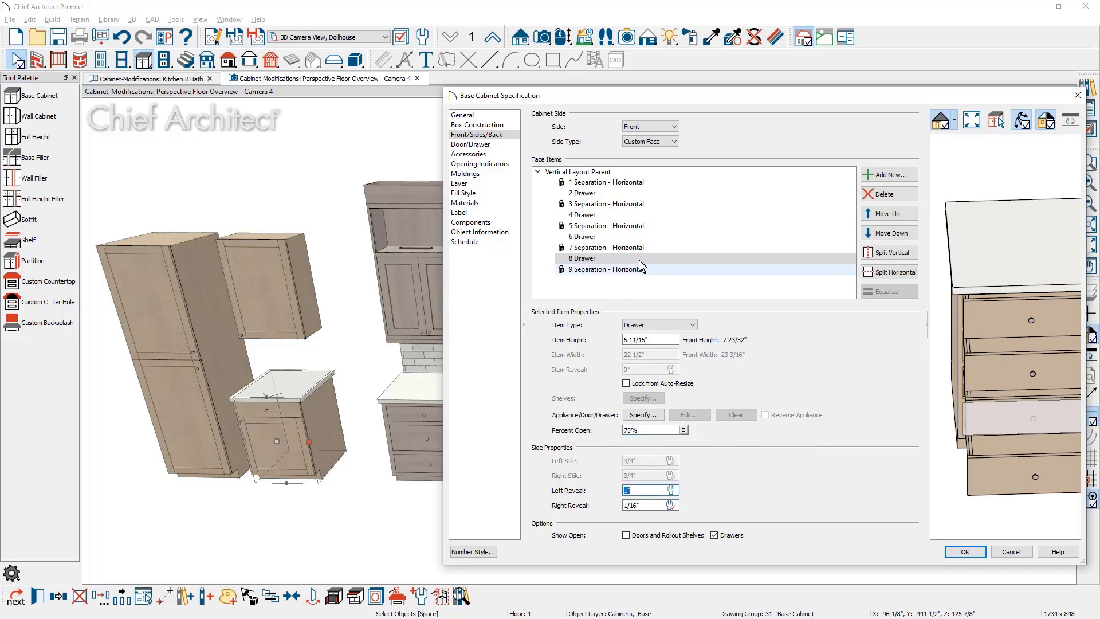
# Step: Set the side type of the cabinet's right side to Match Front
pyautogui.click(674, 127)
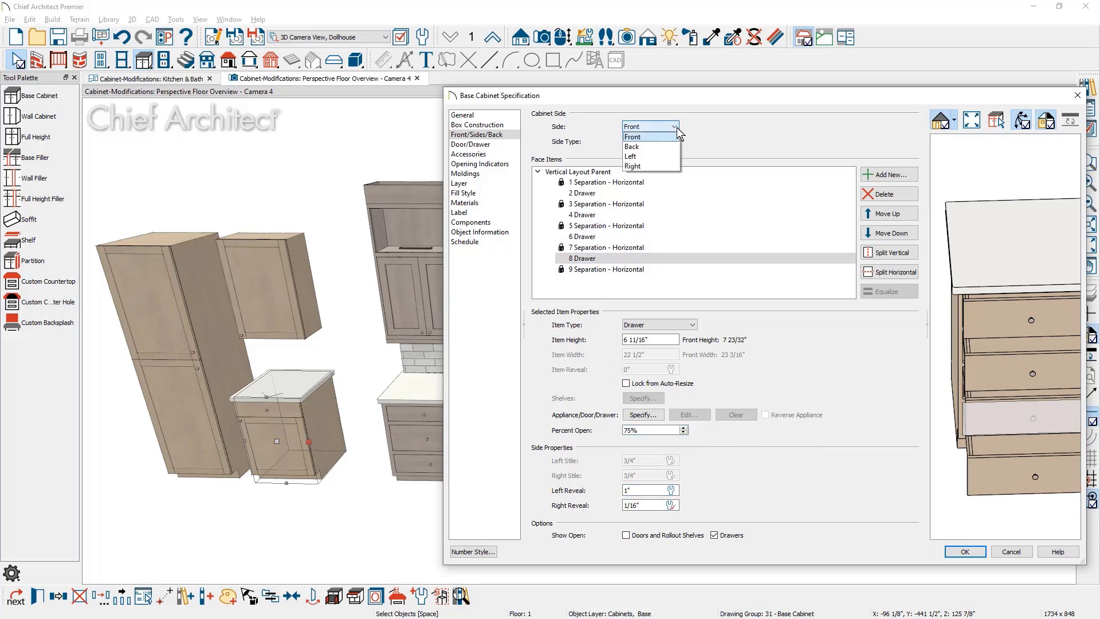
pyautogui.click(641, 166)
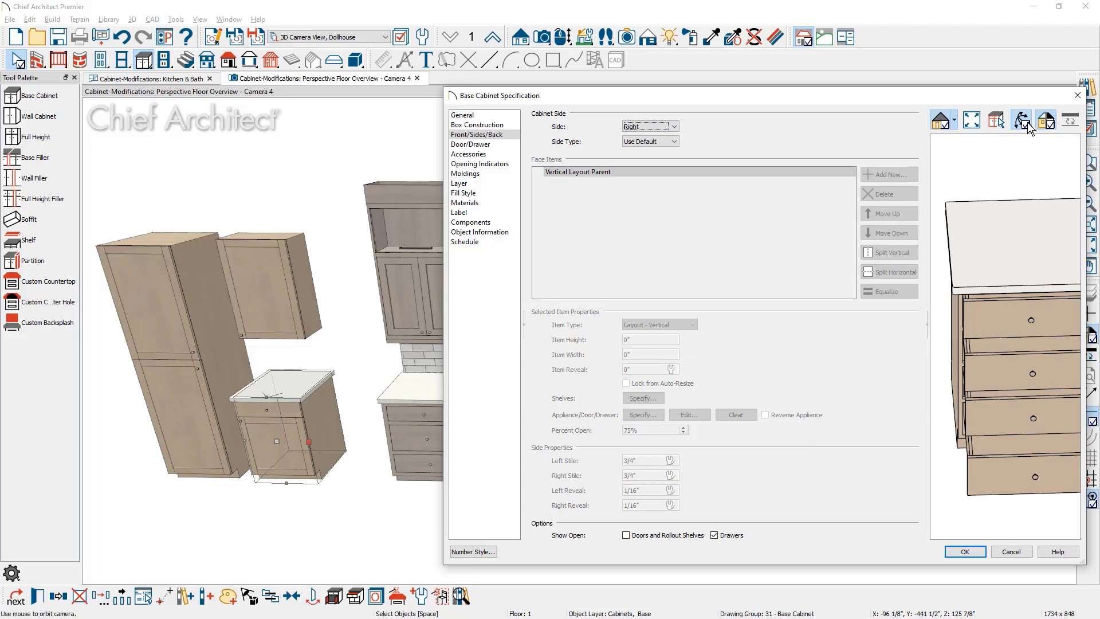
pyautogui.moveTo(1034, 287); pyautogui.dragTo(892, 218)
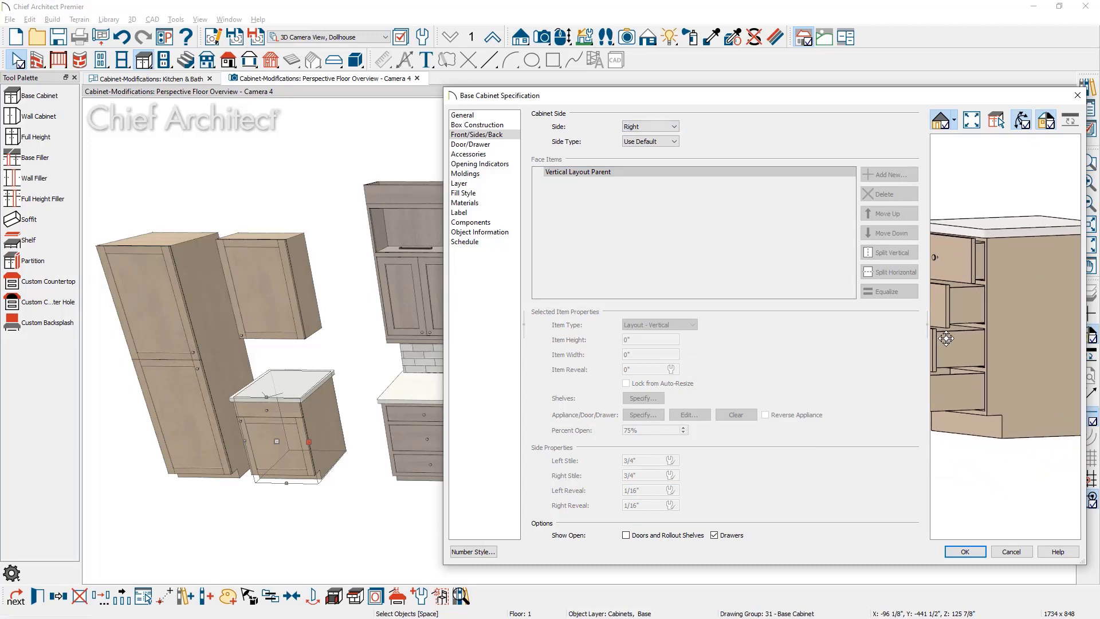
pyautogui.moveTo(988, 391); pyautogui.dragTo(964, 406)
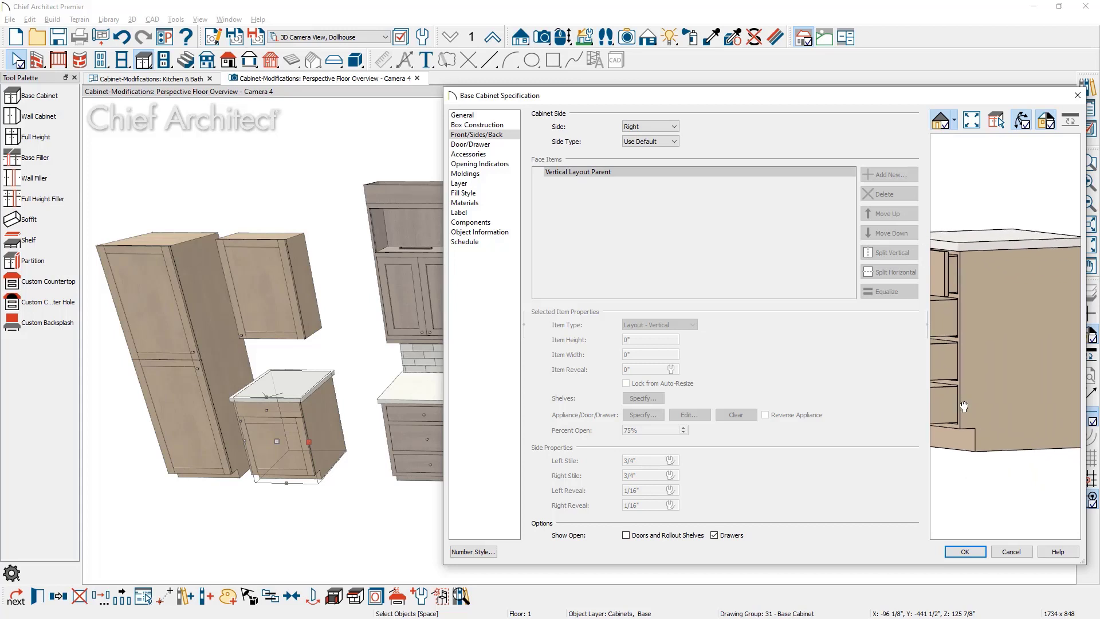
pyautogui.click(667, 143)
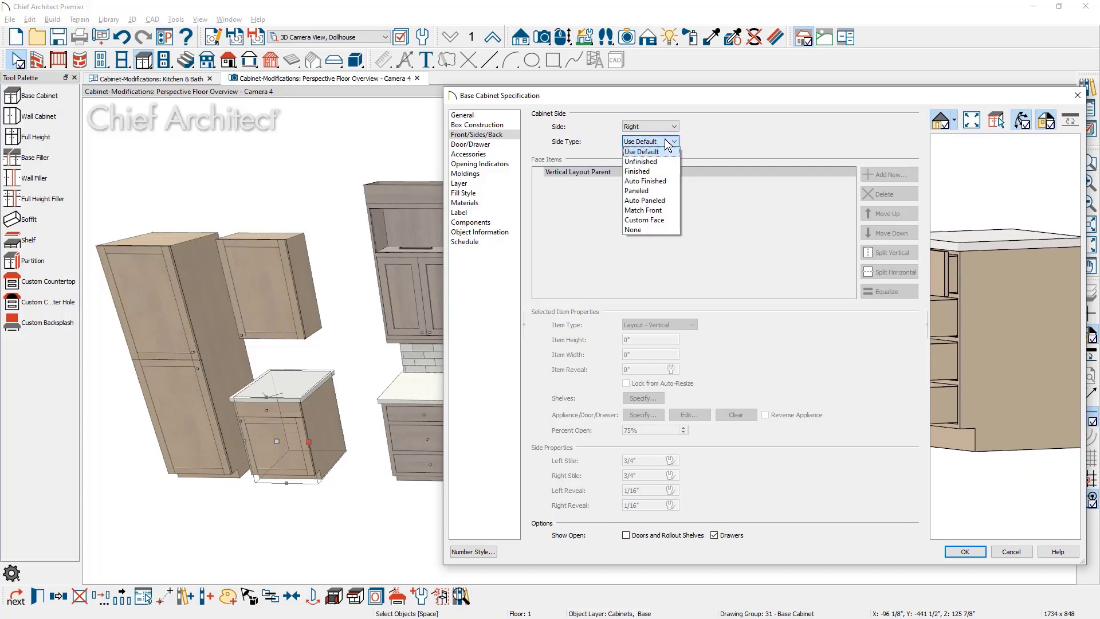
pyautogui.click(655, 209)
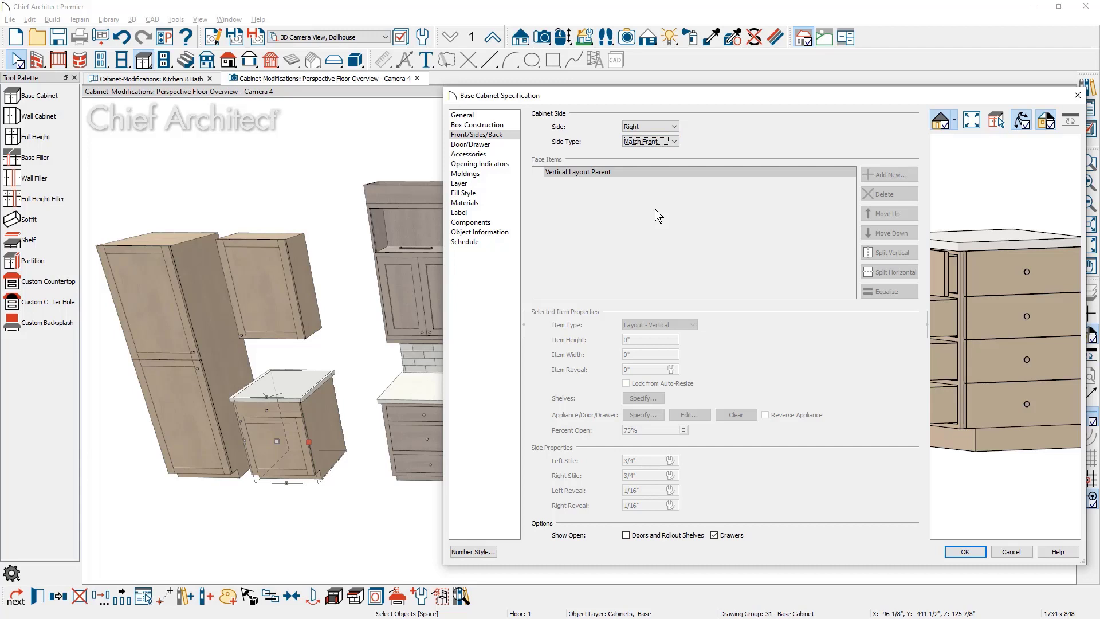
# Step: Set the side type of the cabinet's right side to Use Default, and change it to Custom Face
pyautogui.click(675, 143)
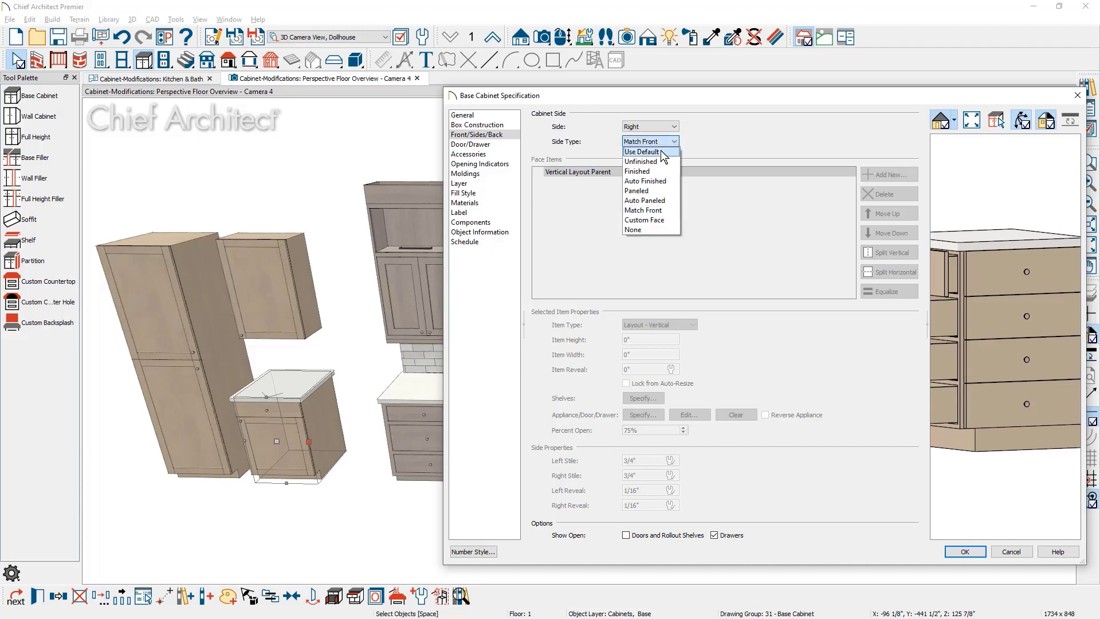
pyautogui.click(661, 151)
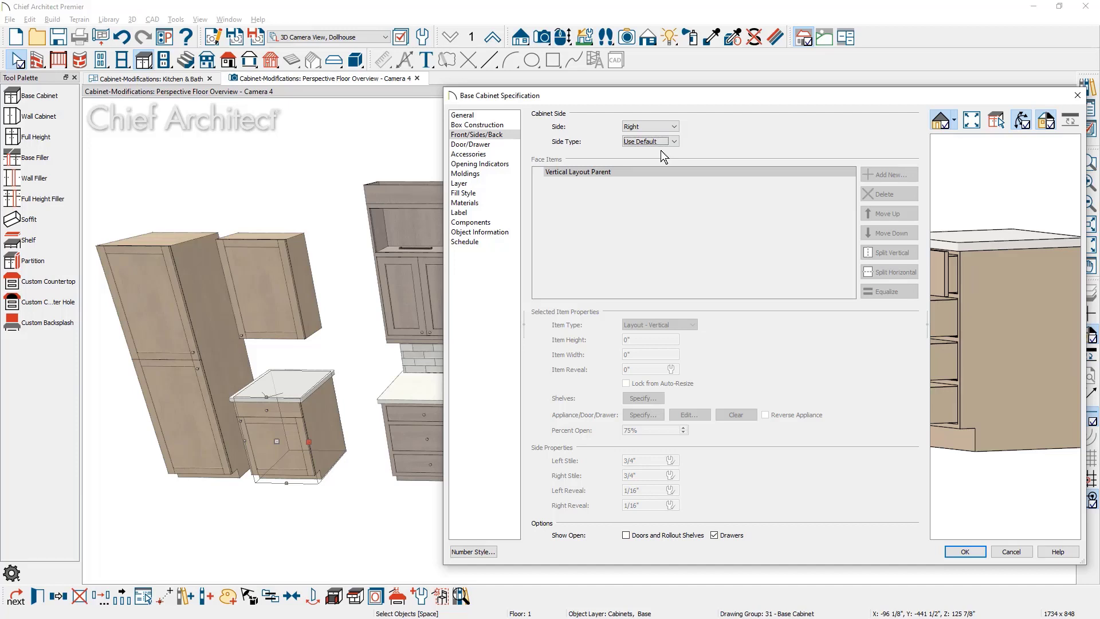
pyautogui.click(674, 143)
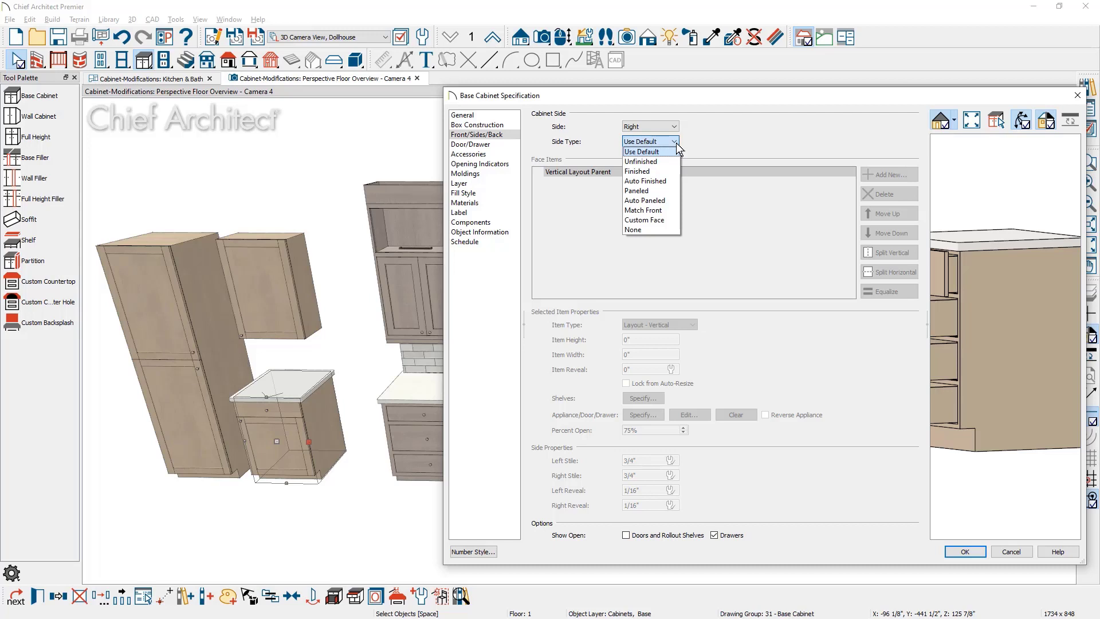
pyautogui.click(669, 220)
# Step: Change the blank area on the cabinet's right side to Side Panel - Applied and accept the specification
pyautogui.click(613, 193)
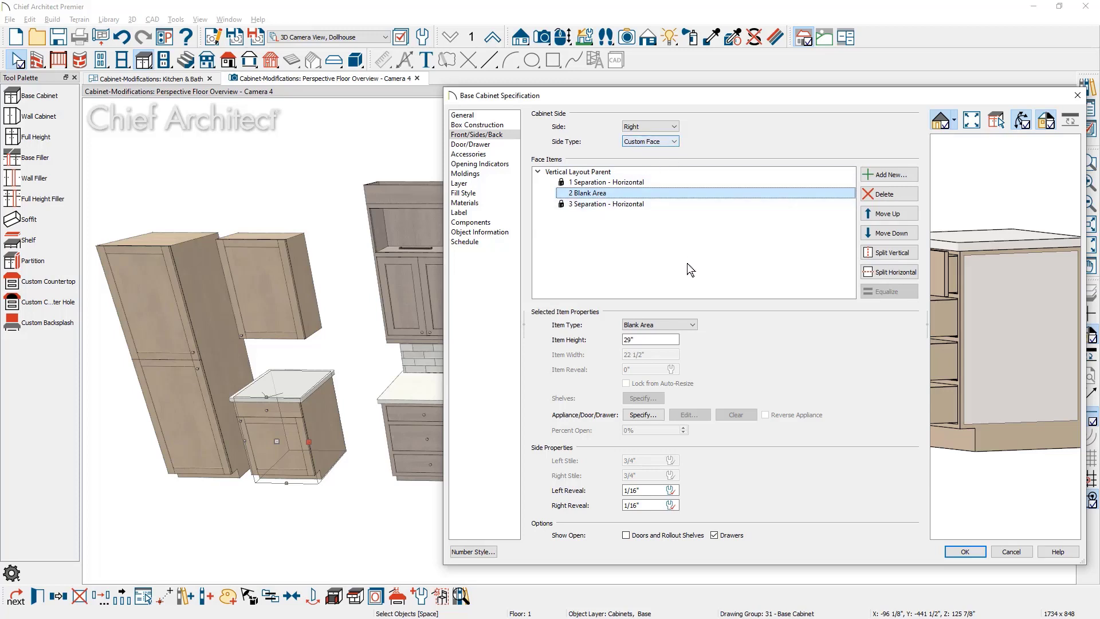
pyautogui.click(693, 324)
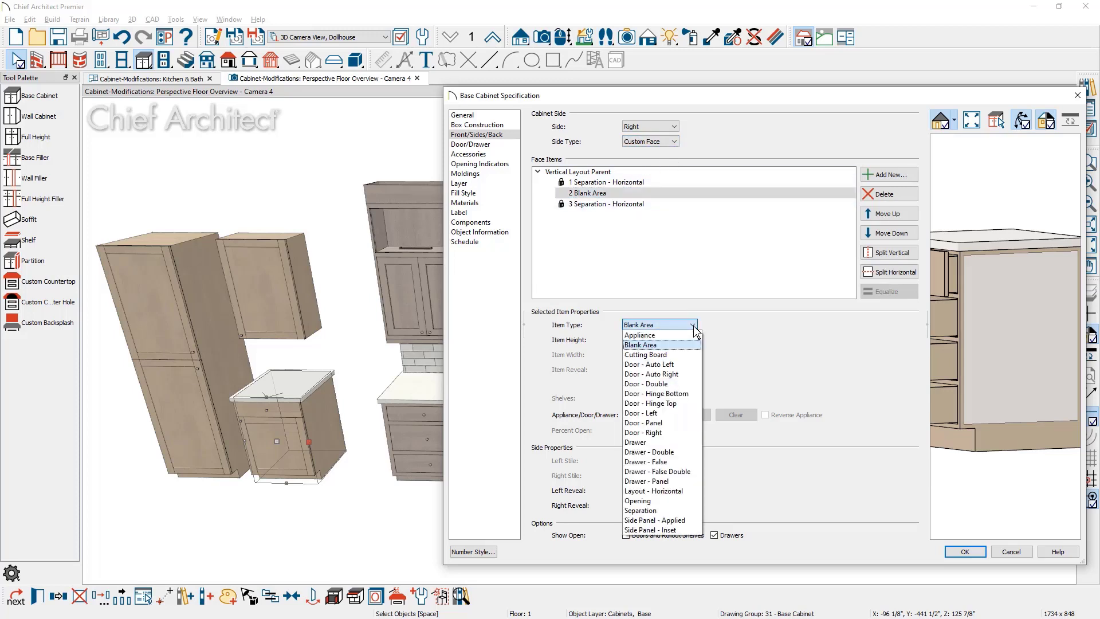
pyautogui.click(695, 520)
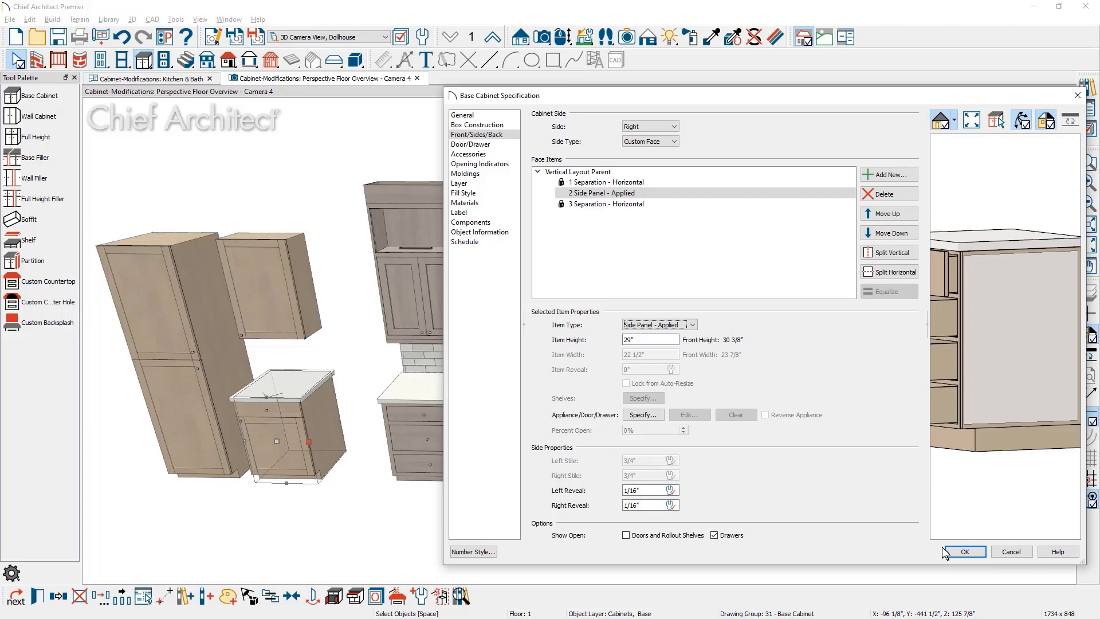
pyautogui.click(692, 324)
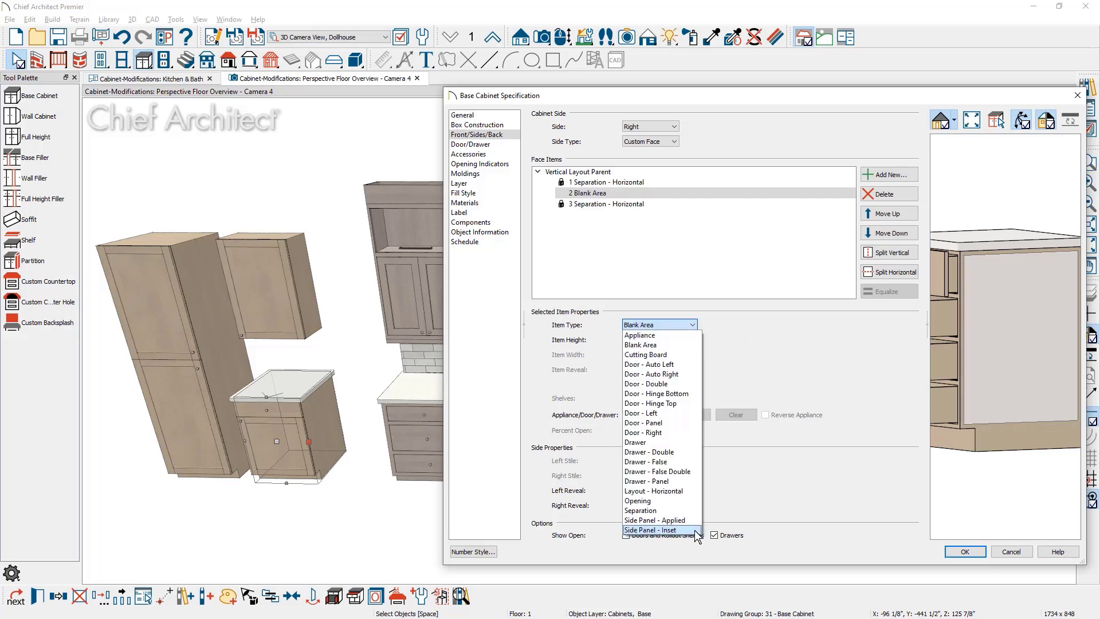
pyautogui.click(664, 520)
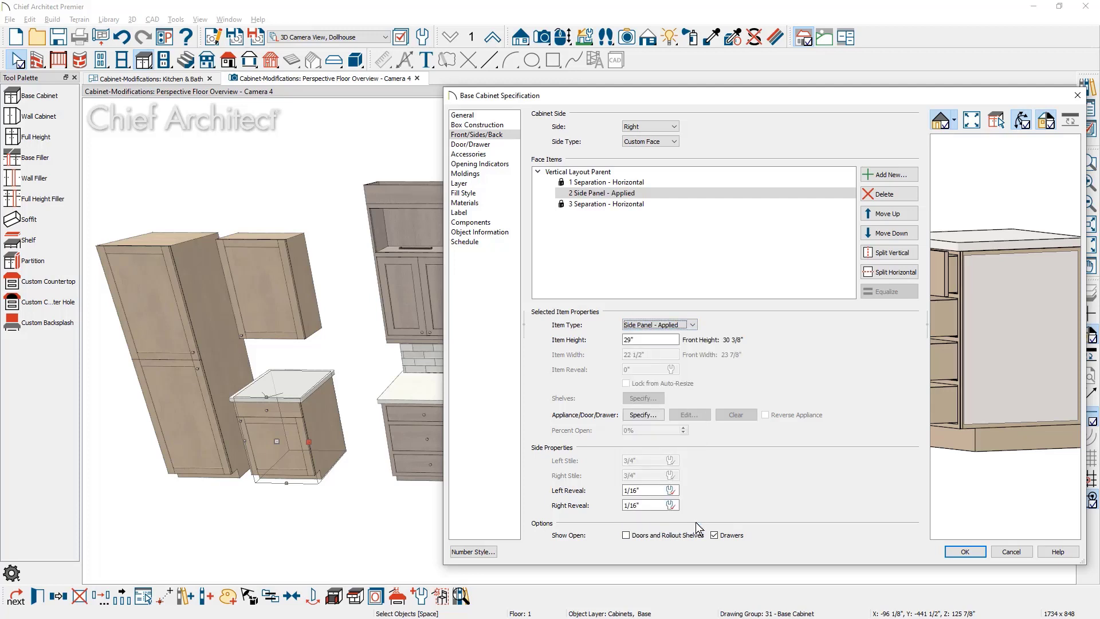
pyautogui.click(947, 549)
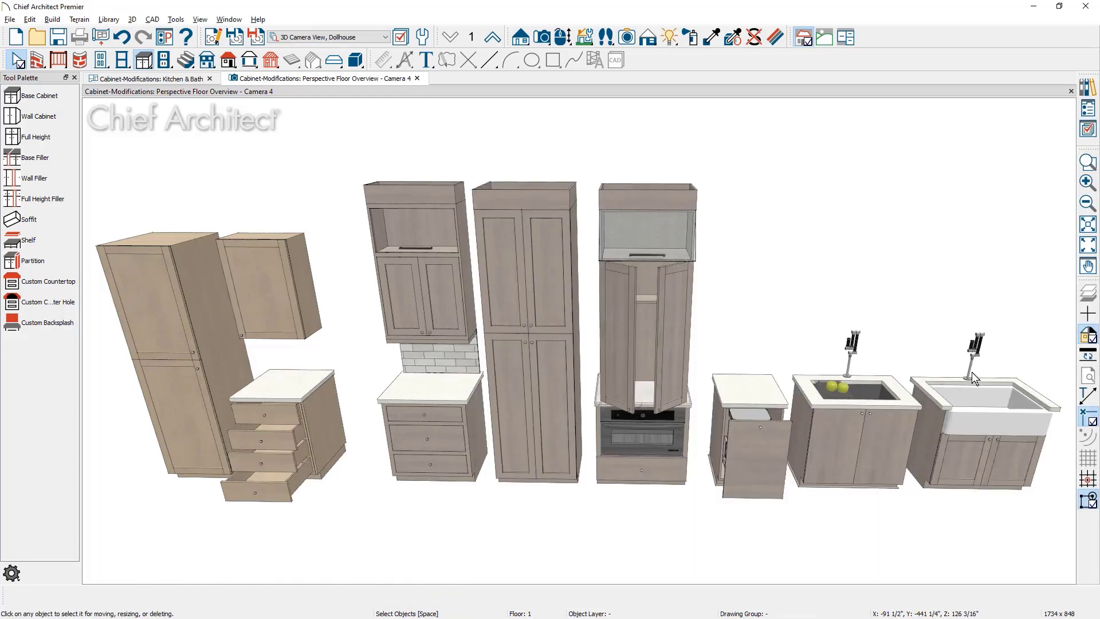
# Step: Apply the Medallion Silverline Astoria Door from the library to the base cabinet's right side panel
pyautogui.click(1088, 92)
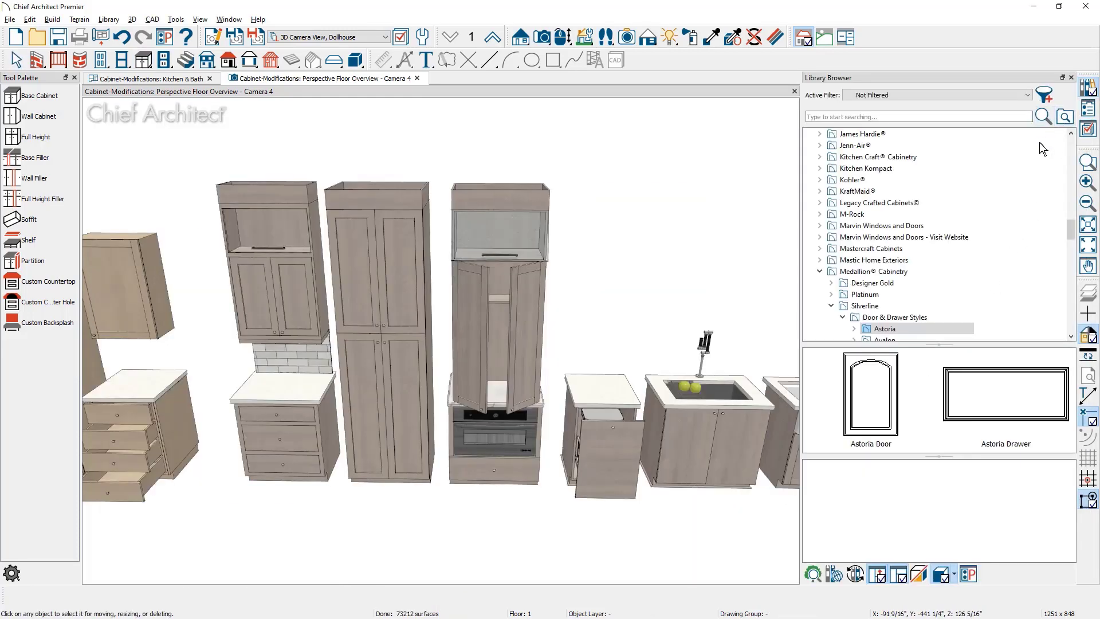
pyautogui.click(880, 390)
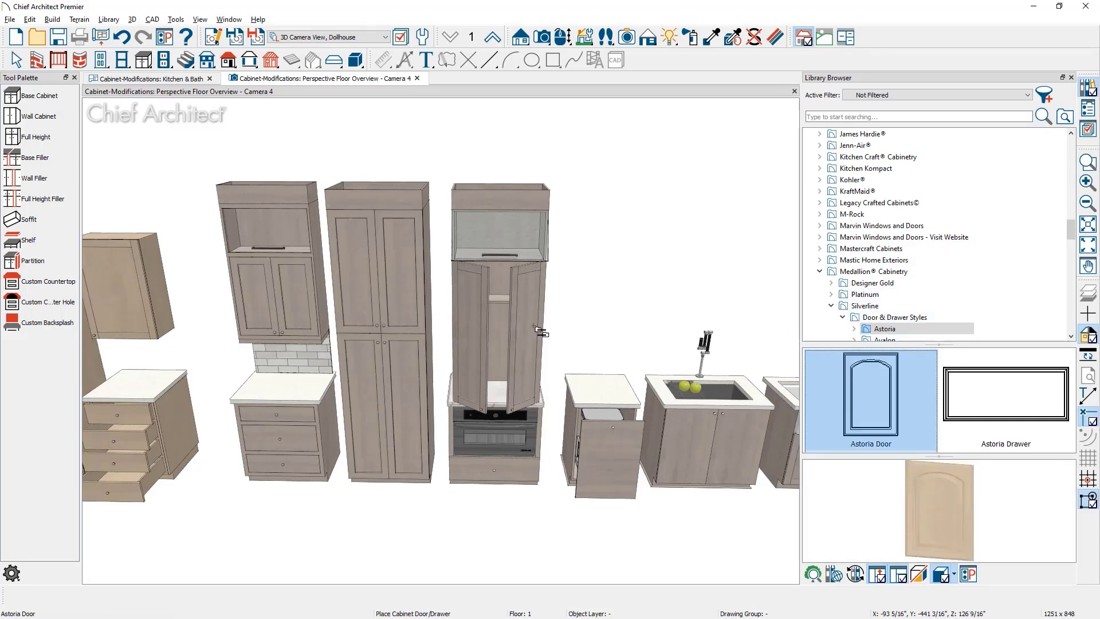
pyautogui.click(178, 430)
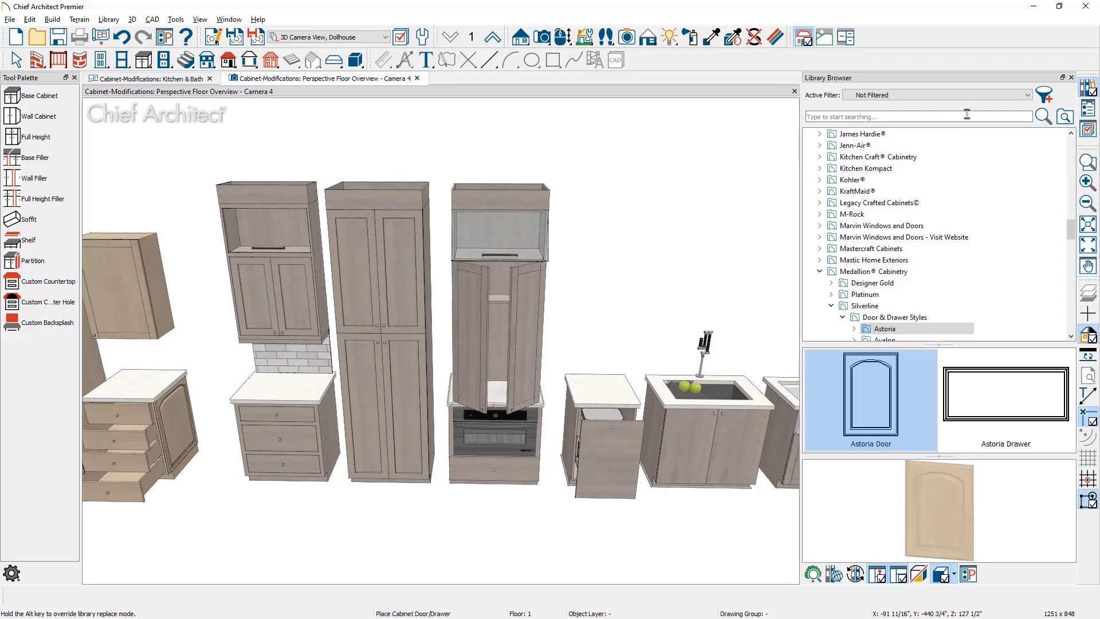
pyautogui.click(1070, 77)
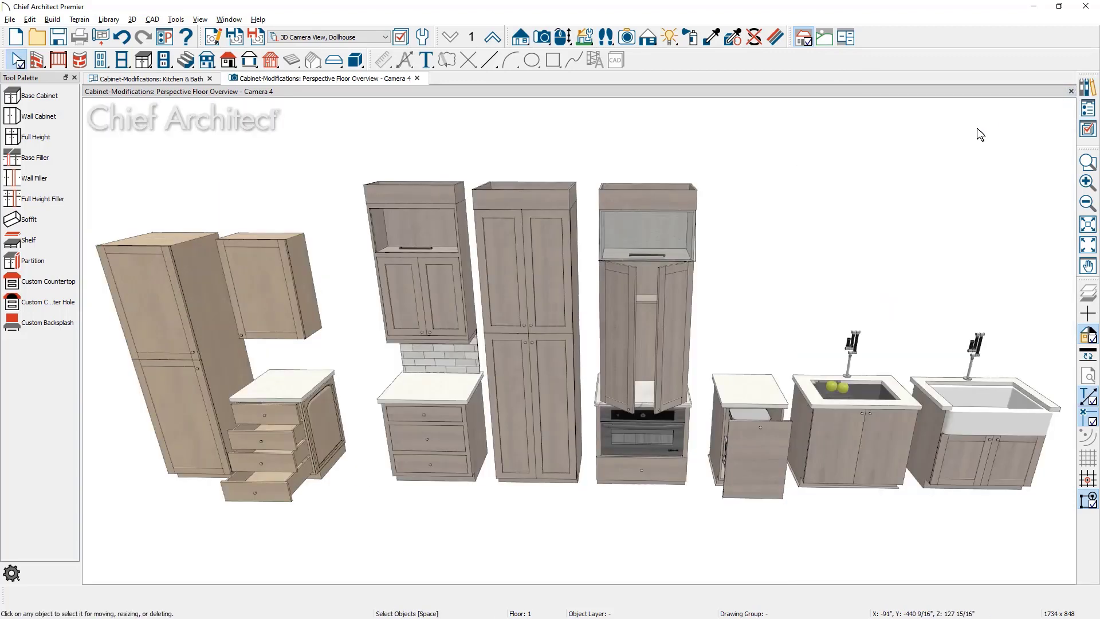
# Step: Resize the wall cabinet above the drawers to 30" wide, narrow it to 9", and widen it back to 30"
pyautogui.click(287, 300)
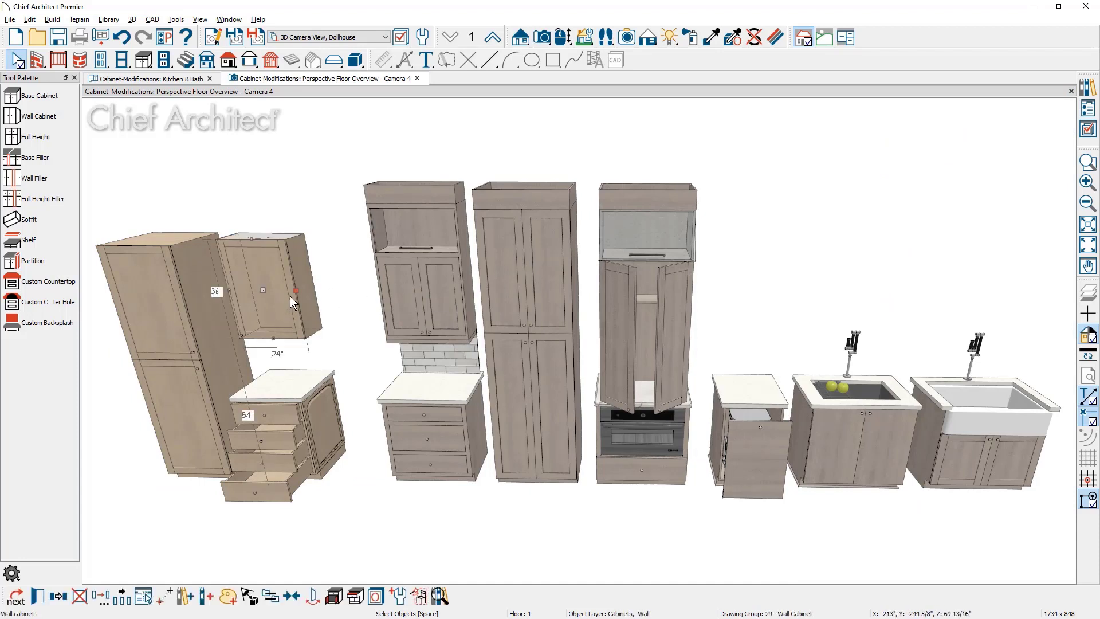
pyautogui.moveTo(294, 290); pyautogui.dragTo(310, 293)
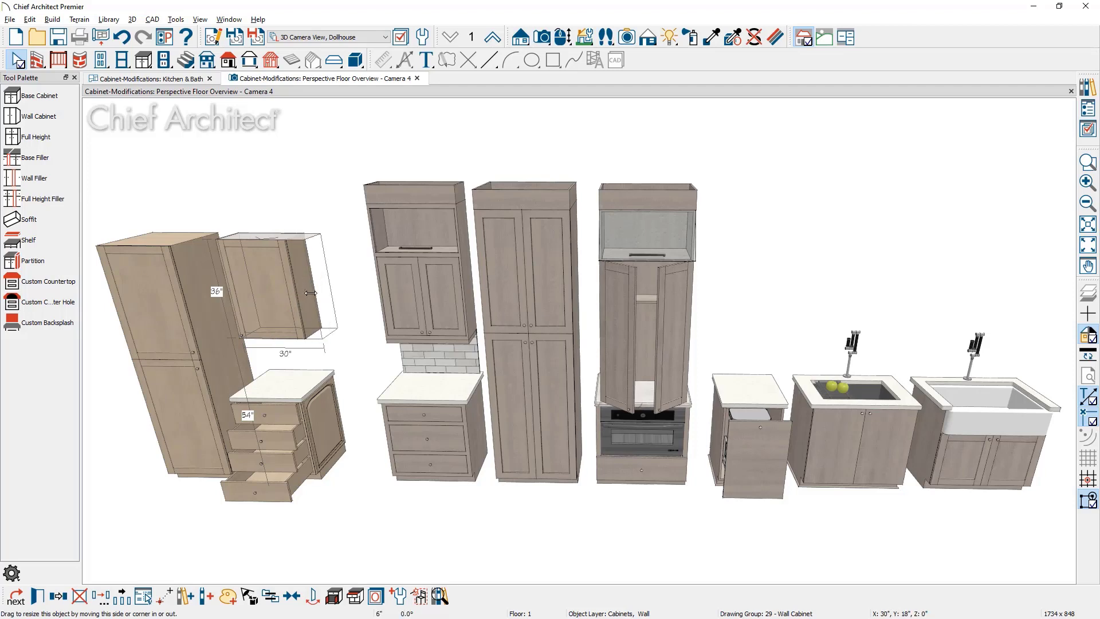
pyautogui.moveTo(310, 293); pyautogui.dragTo(310, 293)
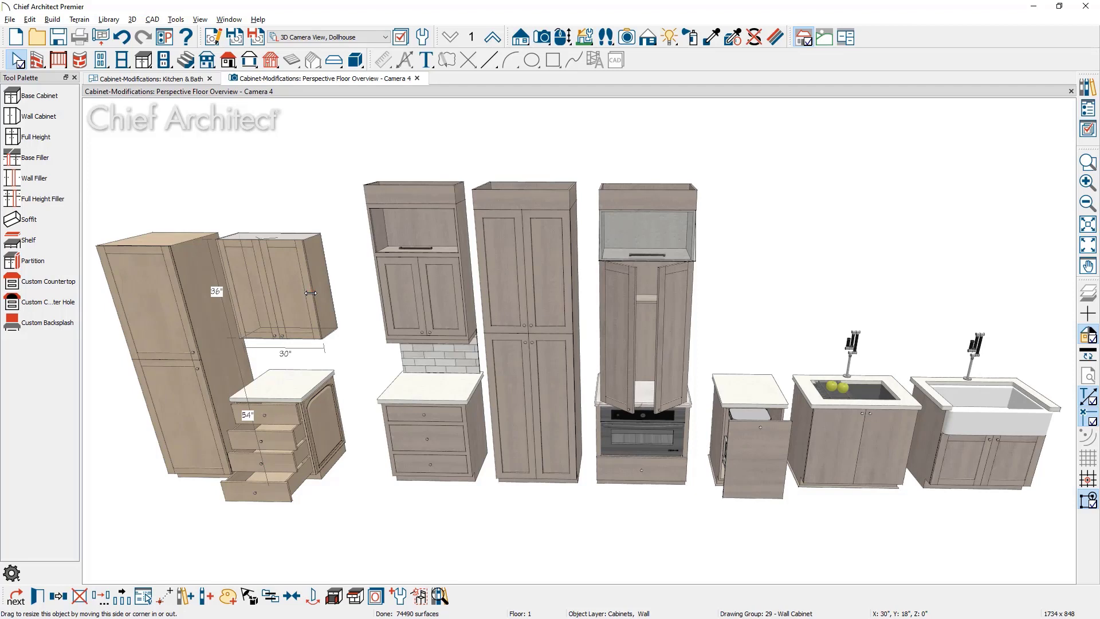
pyautogui.moveTo(311, 293); pyautogui.dragTo(243, 289)
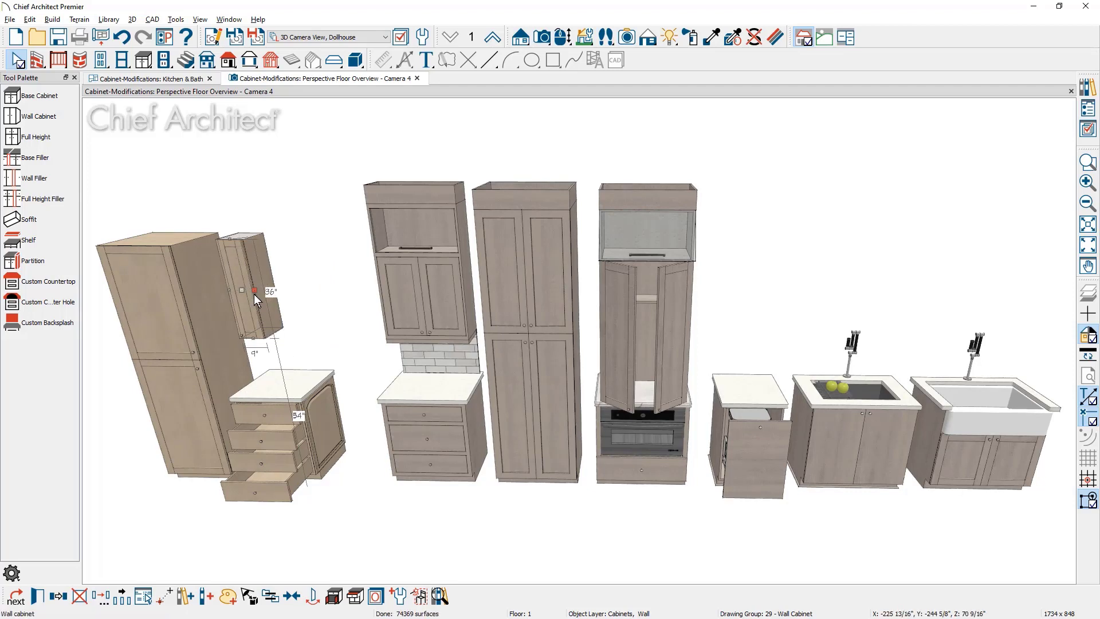
pyautogui.moveTo(253, 294); pyautogui.dragTo(312, 300)
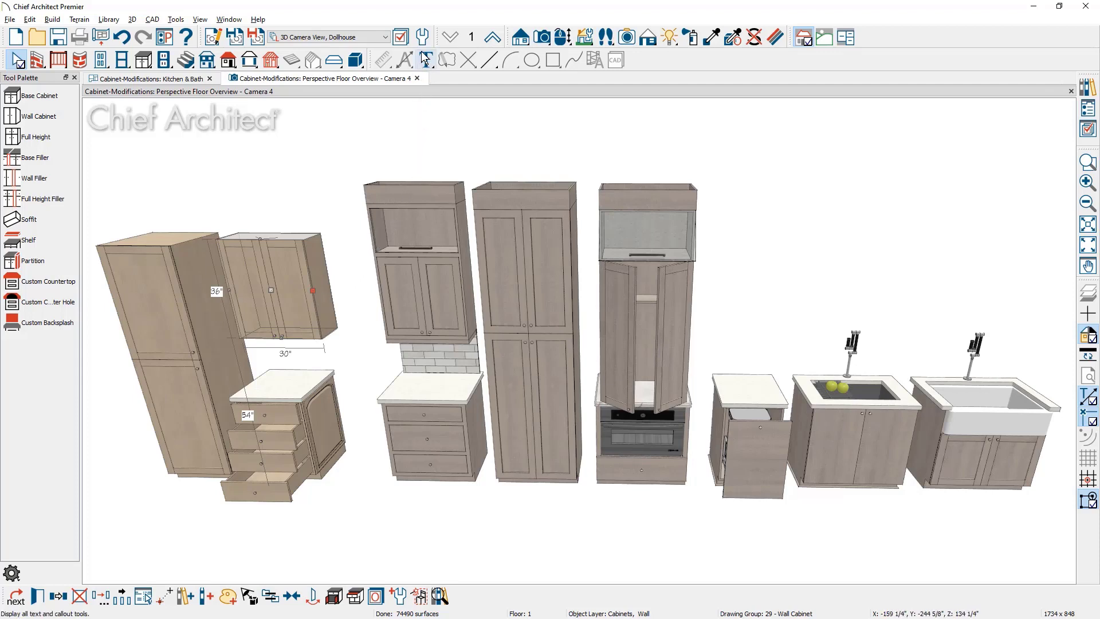
# Step: Review the minimum width, auto door threshold and resize increment in the General Cabinet defaults, and close the default settings
pyautogui.click(421, 44)
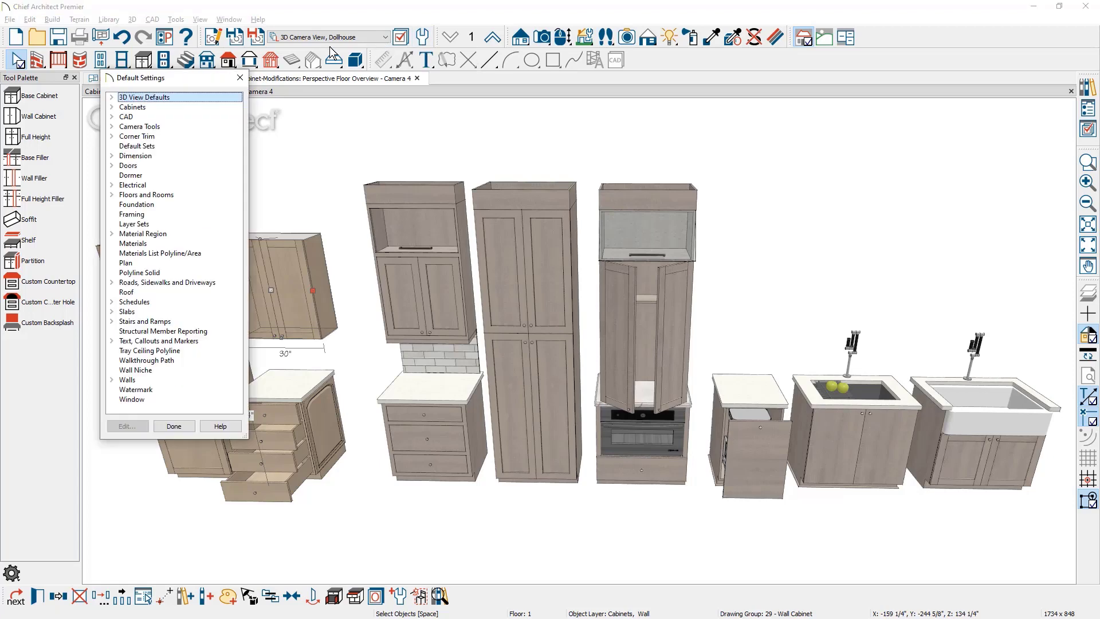
pyautogui.click(111, 106)
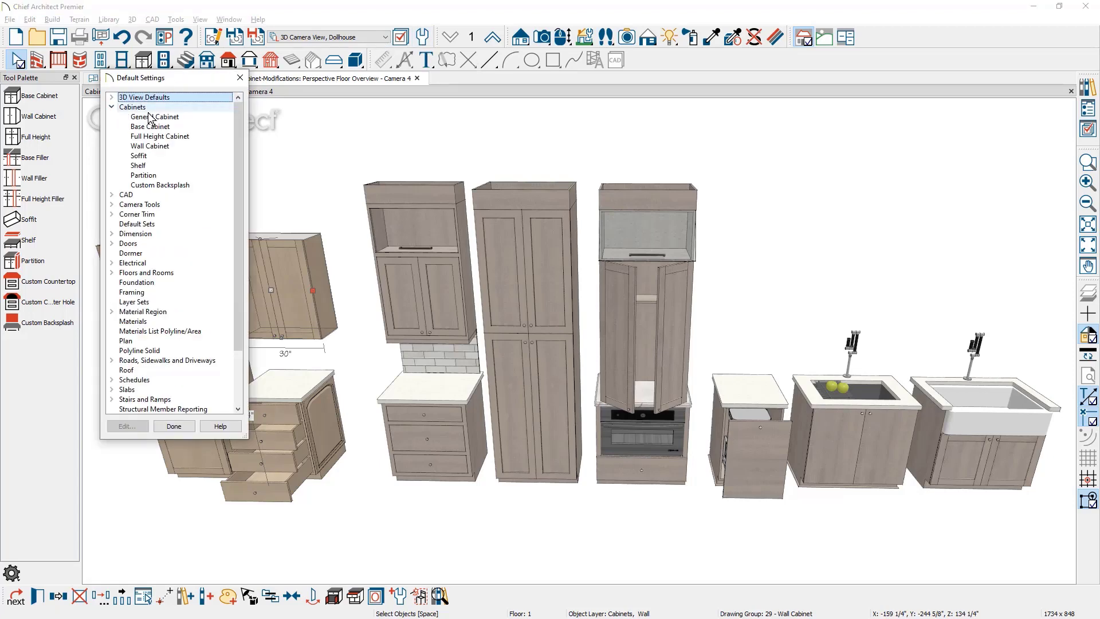
pyautogui.doubleClick(197, 119)
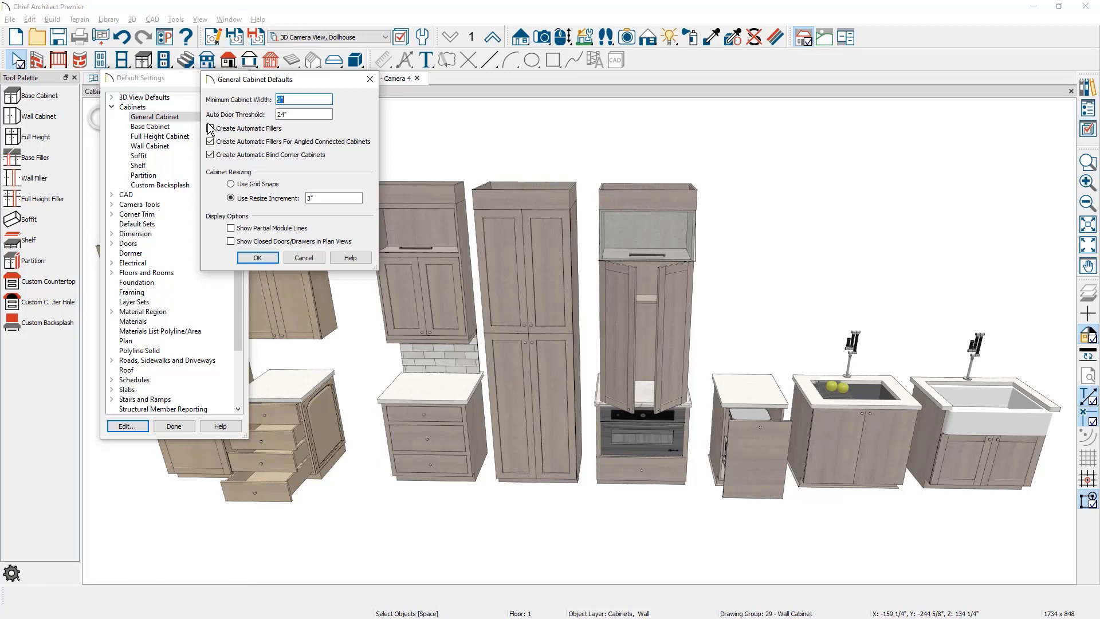
pyautogui.click(295, 102)
pyautogui.click(259, 258)
pyautogui.click(174, 425)
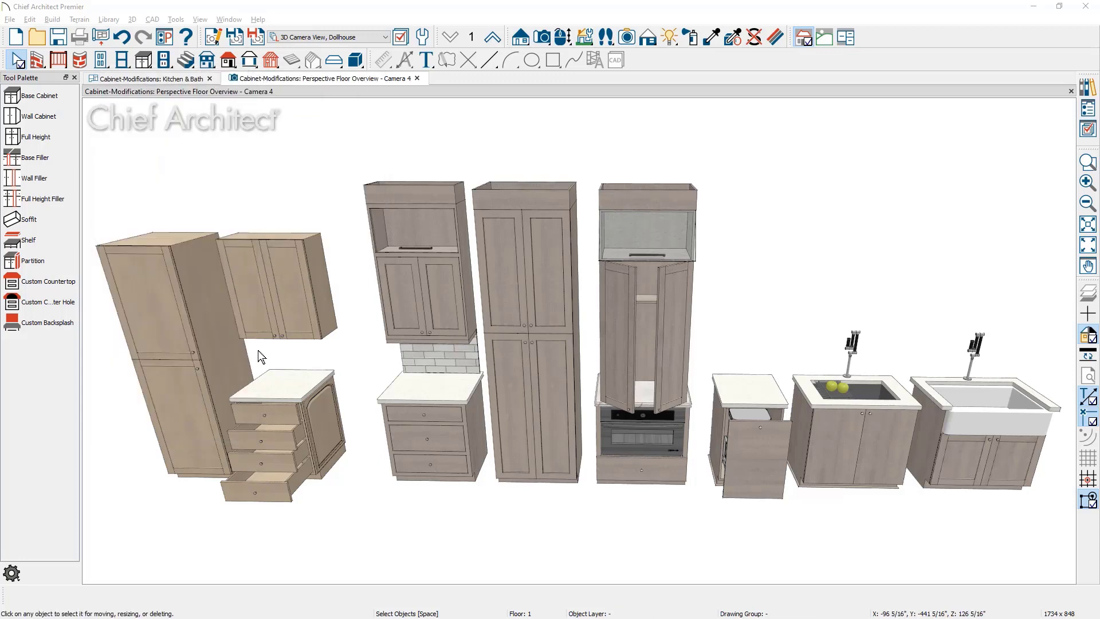
# Step: Examine the wall cabinet's door and drawer style options and its handle placement in the specification preview
pyautogui.doubleClick(287, 321)
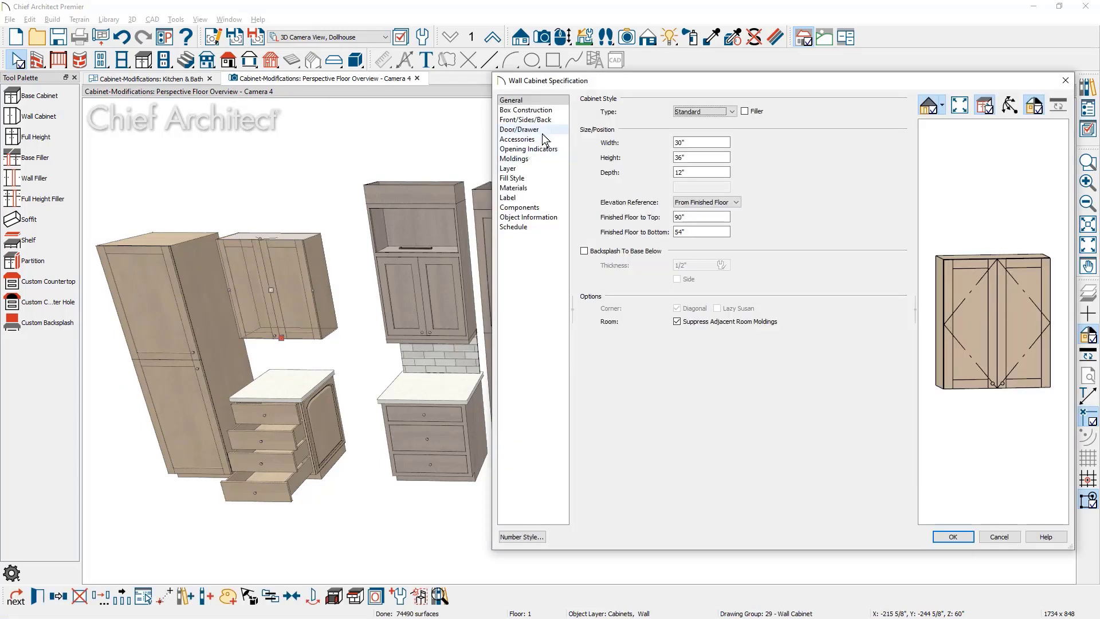
pyautogui.click(538, 131)
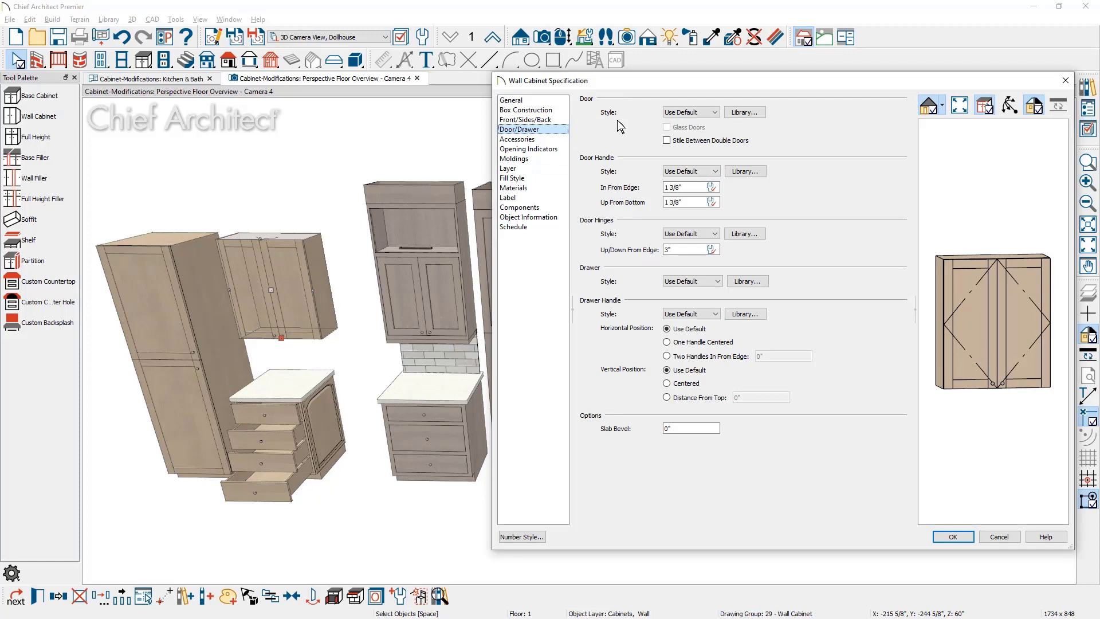
pyautogui.click(698, 112)
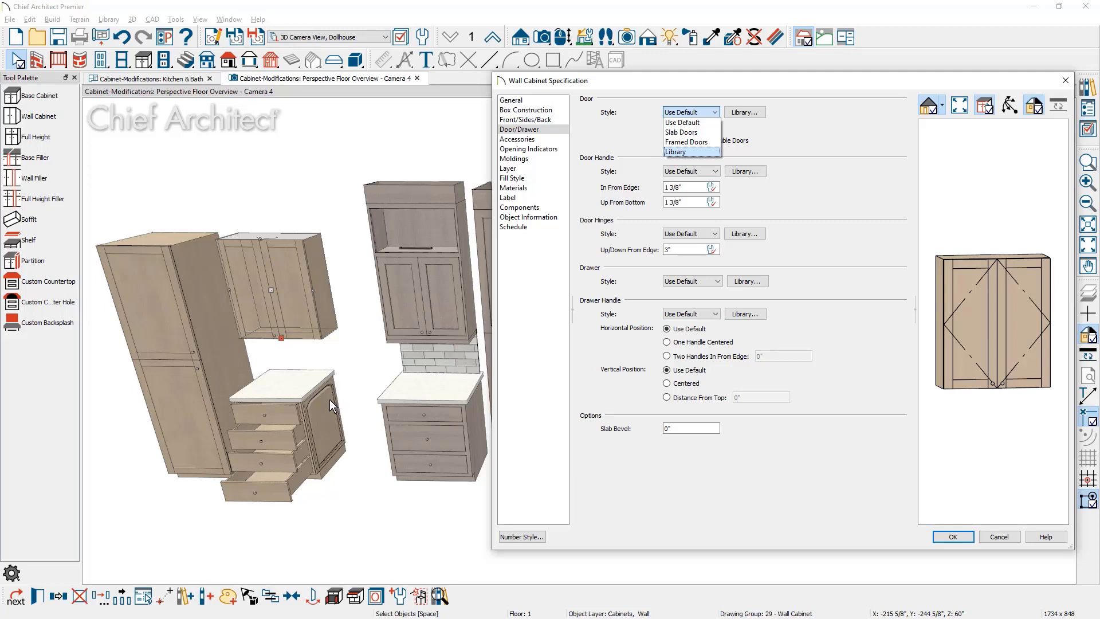
pyautogui.click(808, 133)
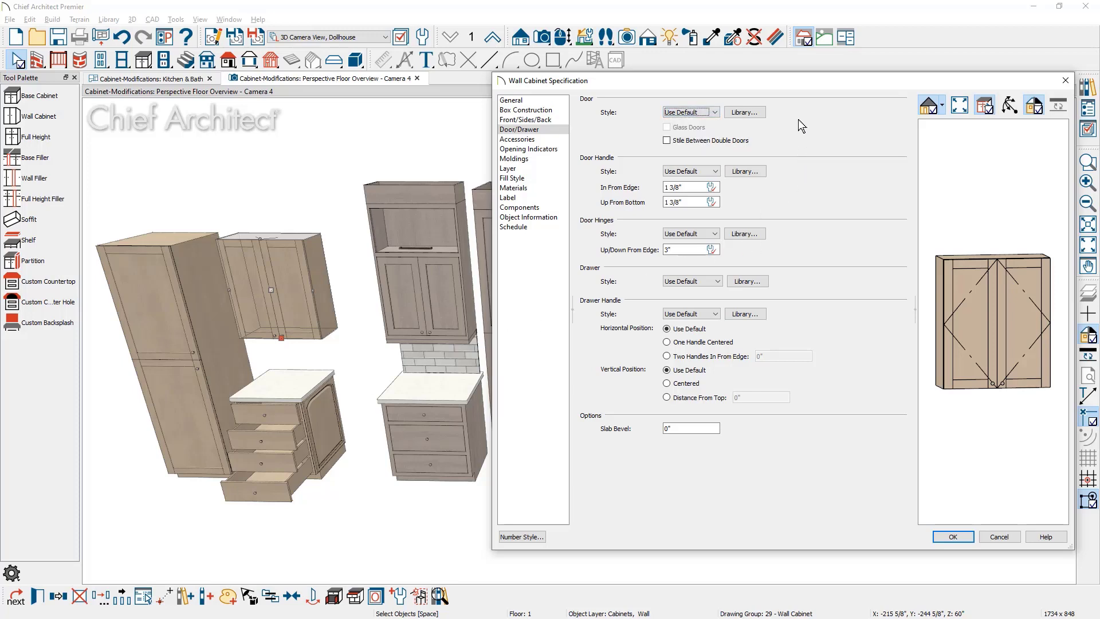
pyautogui.press('Tab')
pyautogui.scroll(5, 971, 364)
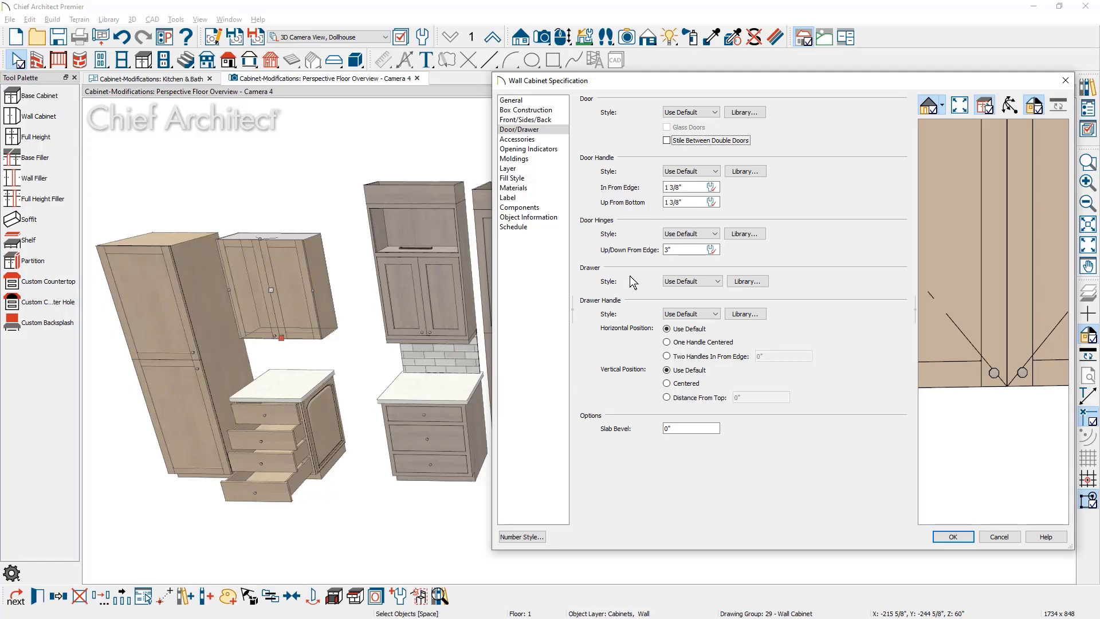
pyautogui.click(701, 282)
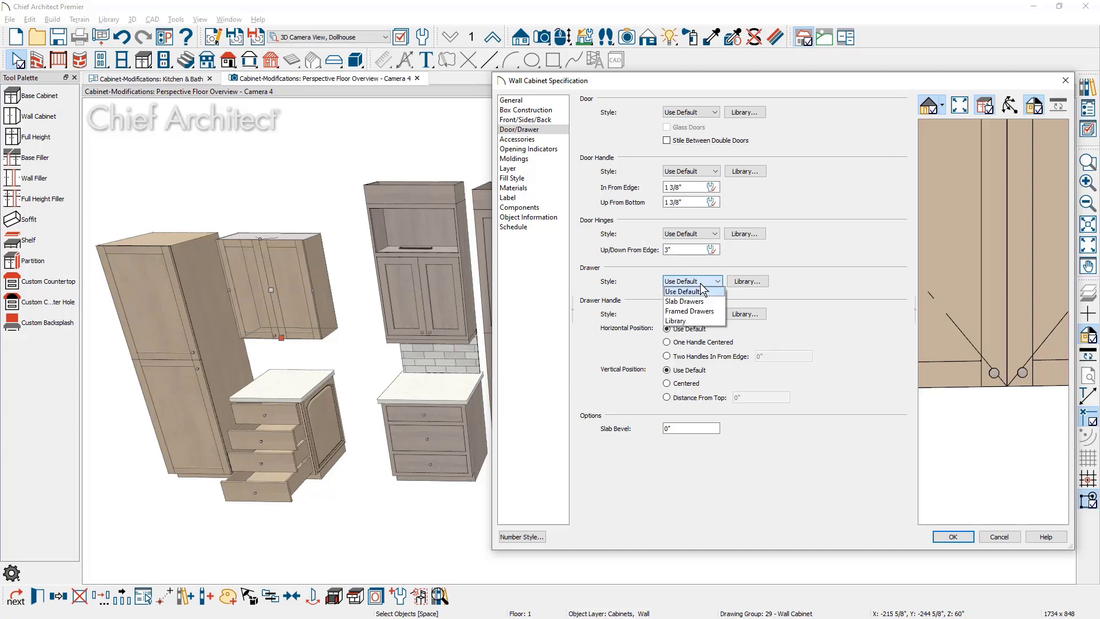
pyautogui.click(709, 322)
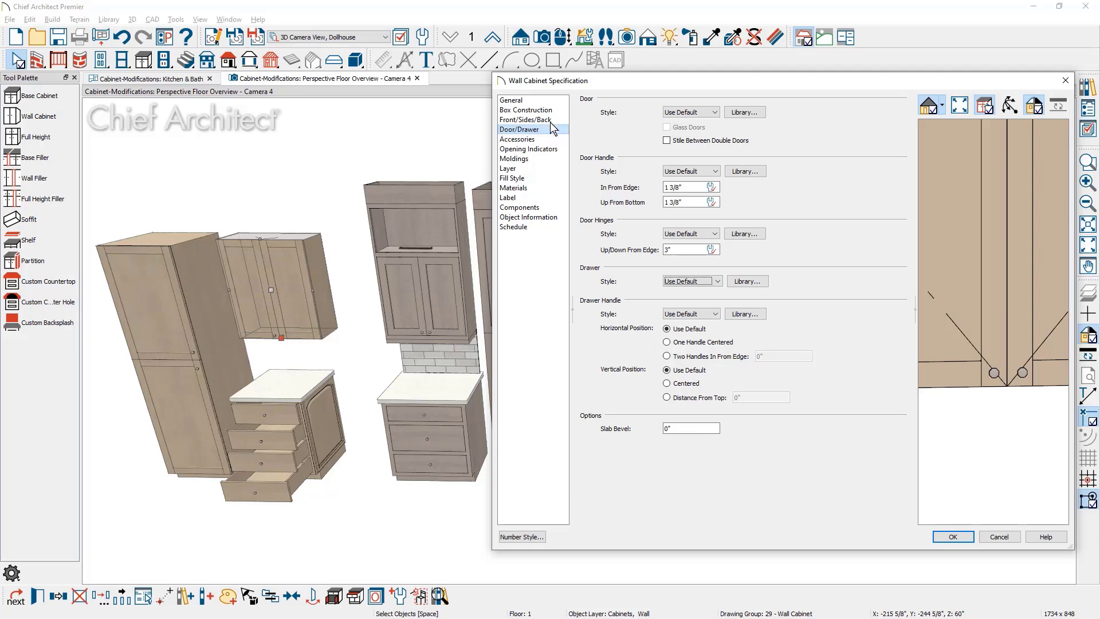
# Step: Set the wall cabinet's height to 48" in its general settings
pyautogui.click(550, 101)
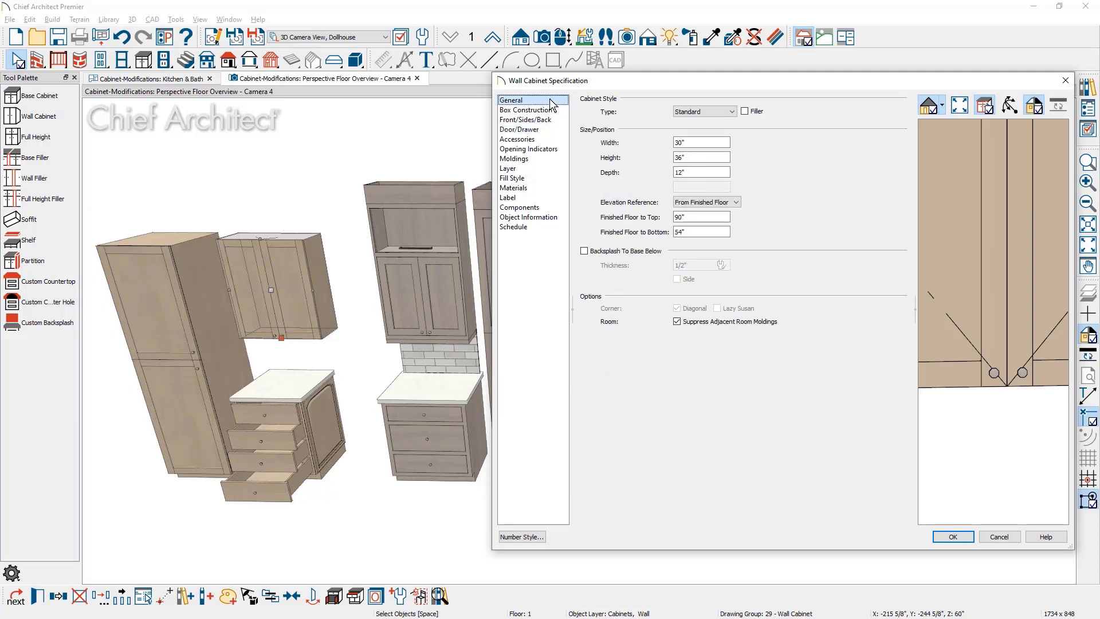
pyautogui.doubleClick(682, 157)
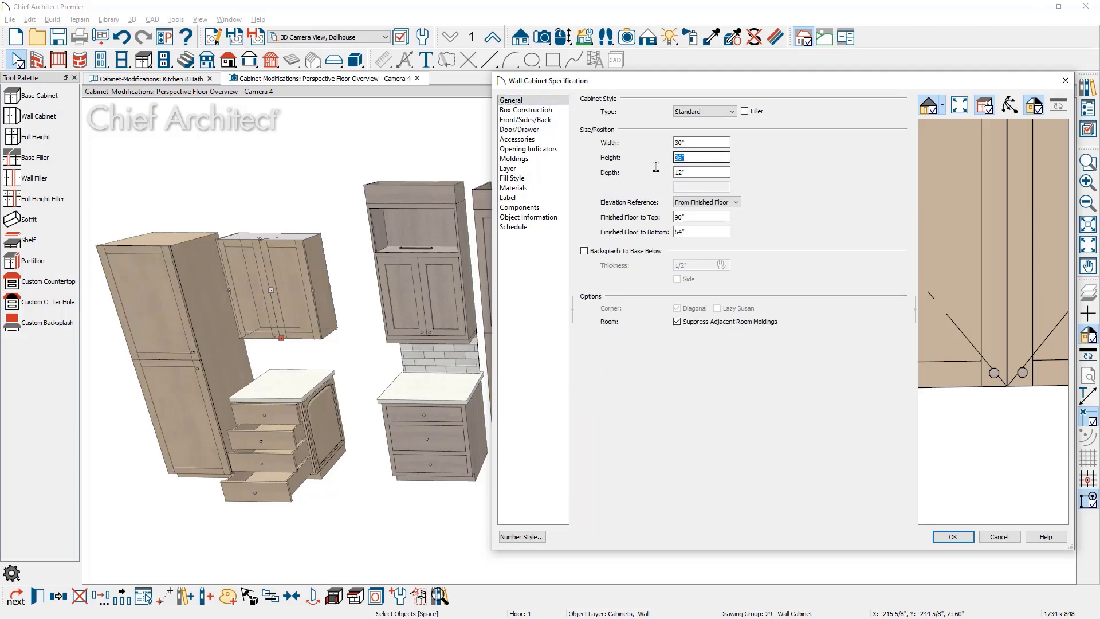
pyautogui.write('48')
pyautogui.press('Tab')
# Step: Split the wall cabinet's front door horizontally and set the upper door's item height to 15"
pyautogui.click(977, 299)
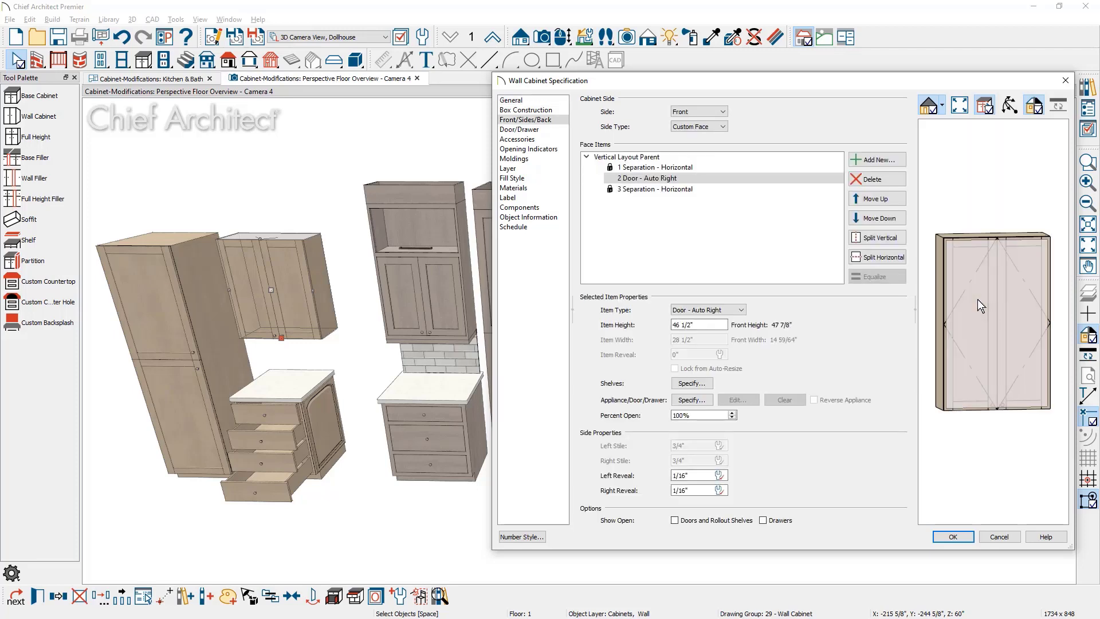
pyautogui.click(900, 260)
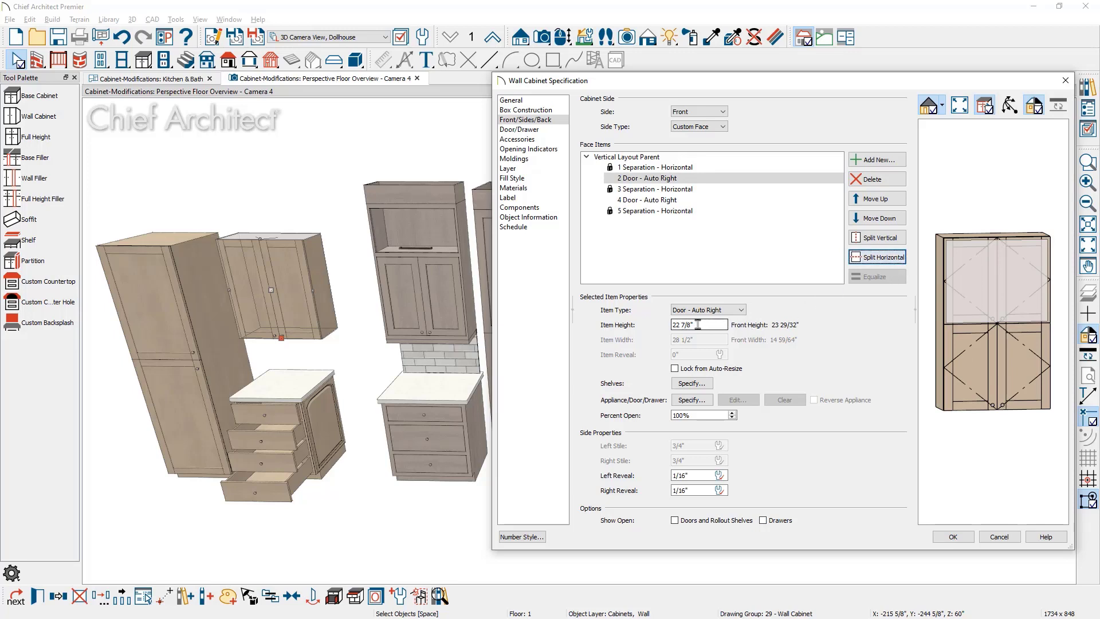
pyautogui.moveTo(697, 325); pyautogui.dragTo(669, 326)
pyautogui.write('15')
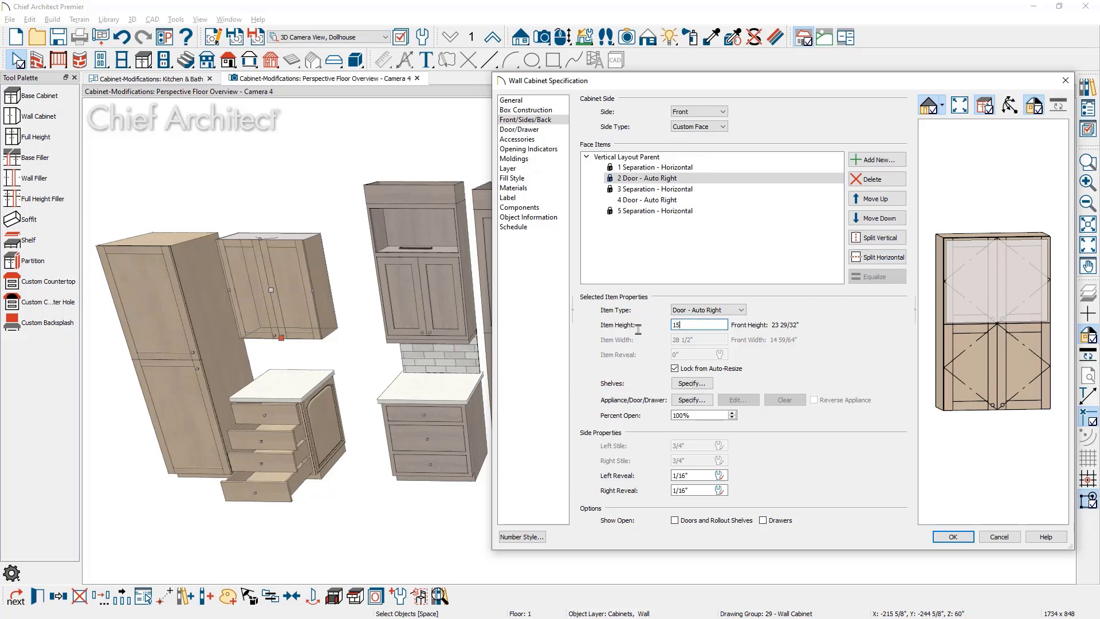
pyautogui.press('Tab')
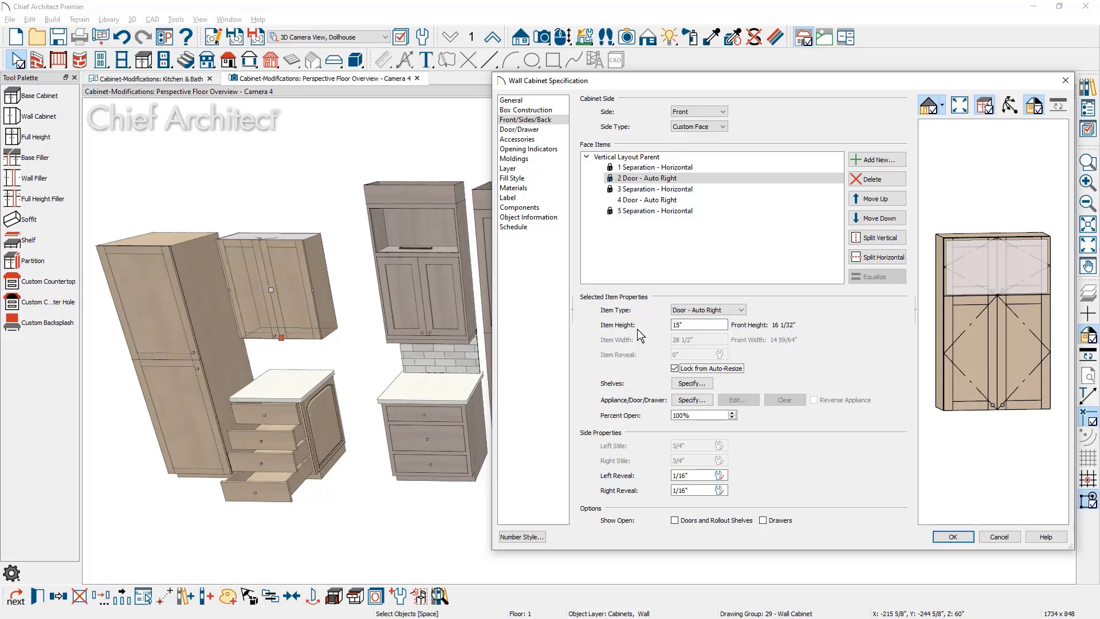
# Step: Accept the wall cabinet's specification and apply the "hw, med pull, vert" hardware from the library to its doors
pyautogui.click(950, 537)
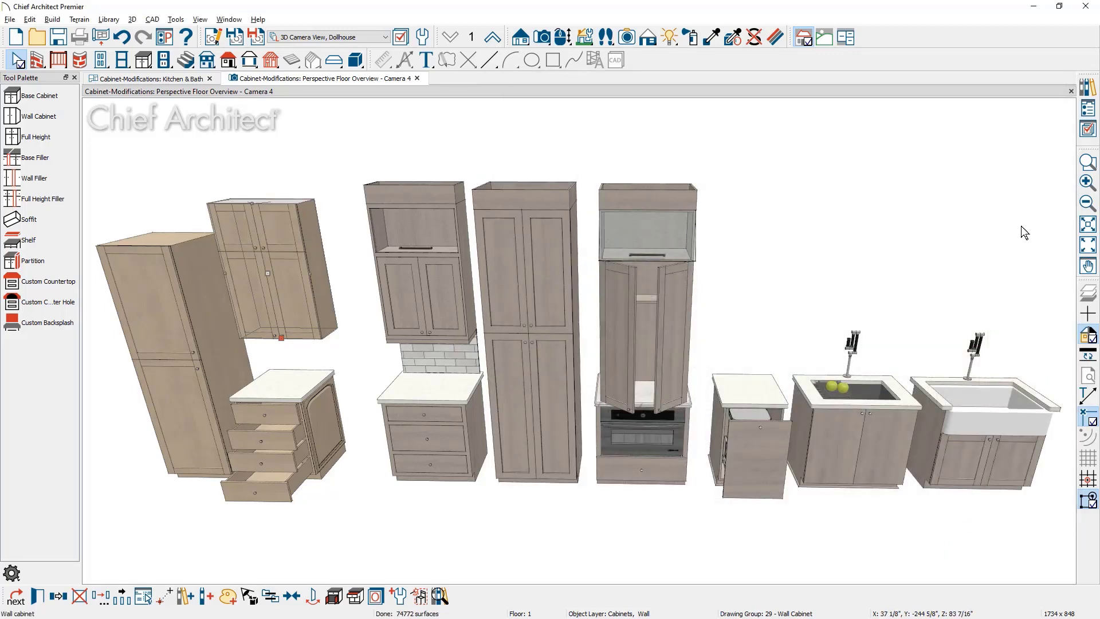
pyautogui.click(1087, 92)
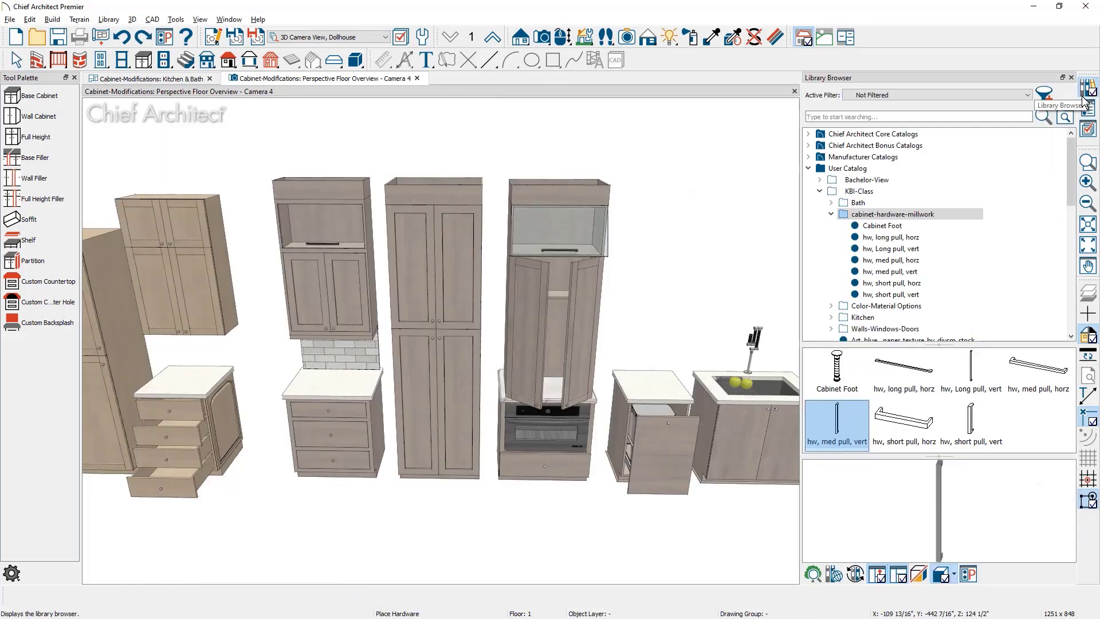
pyautogui.click(853, 414)
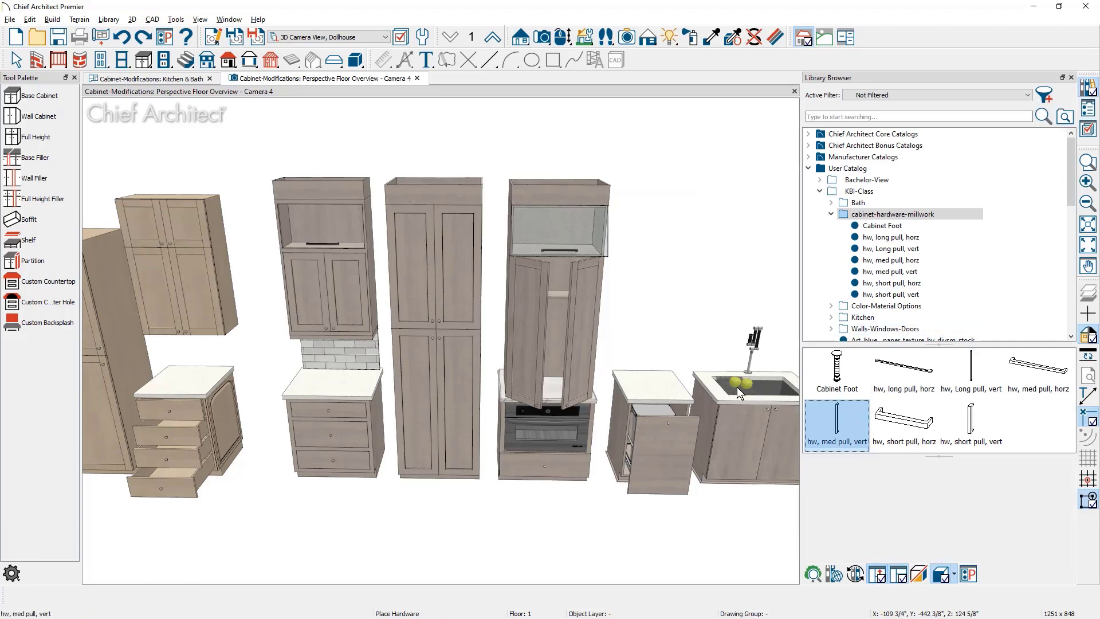
pyautogui.click(199, 298)
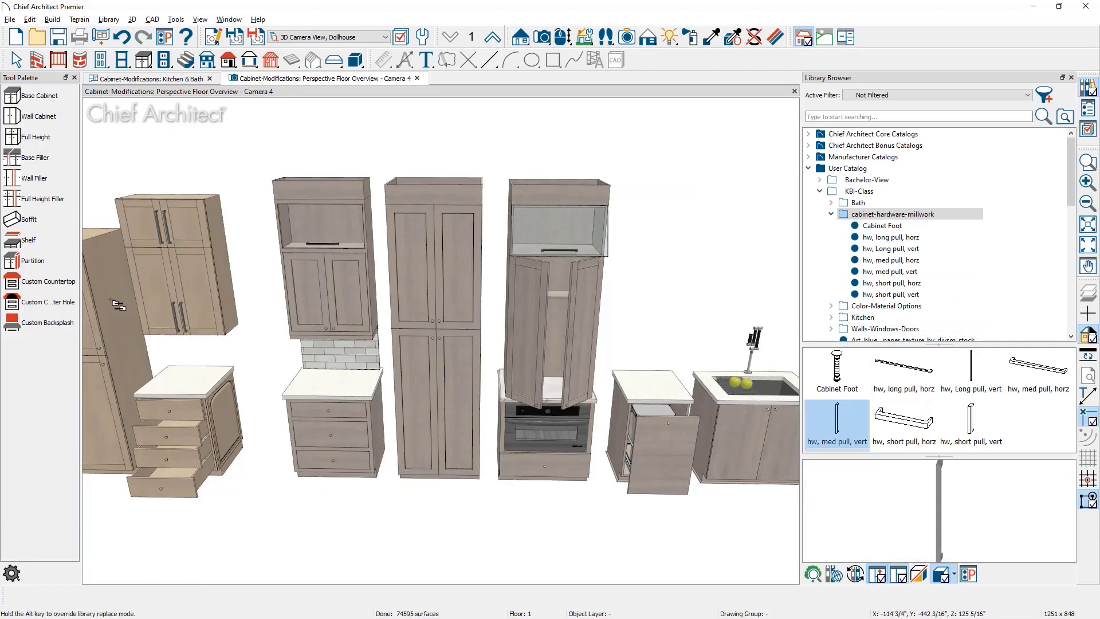
pyautogui.scroll(4, 116, 304)
pyautogui.moveTo(116, 304); pyautogui.dragTo(225, 400, button='middle')
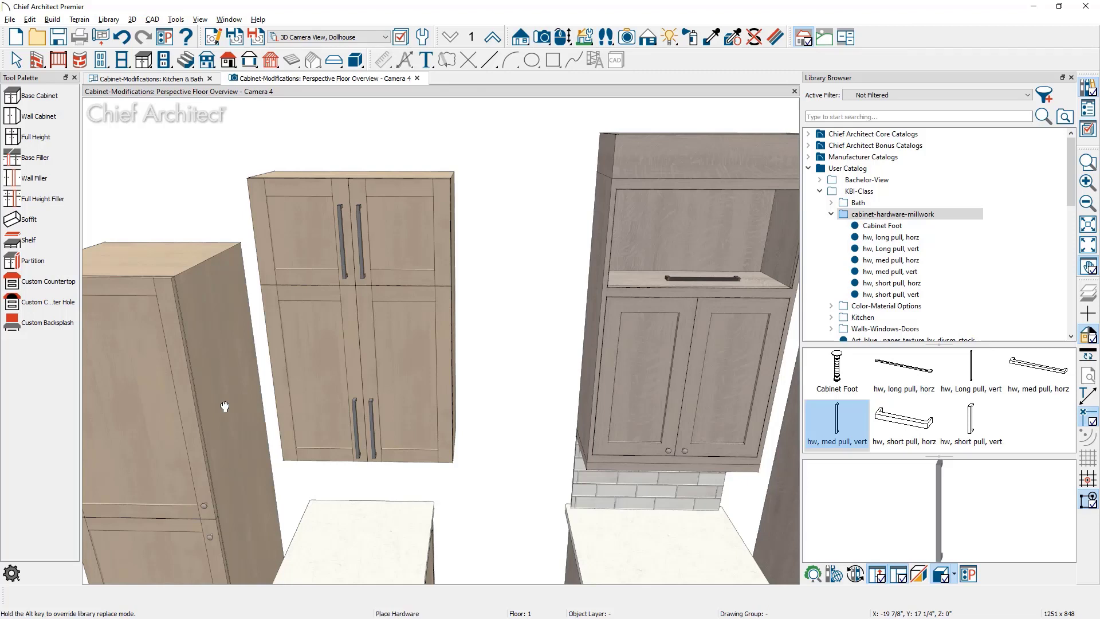
pyautogui.press('space')
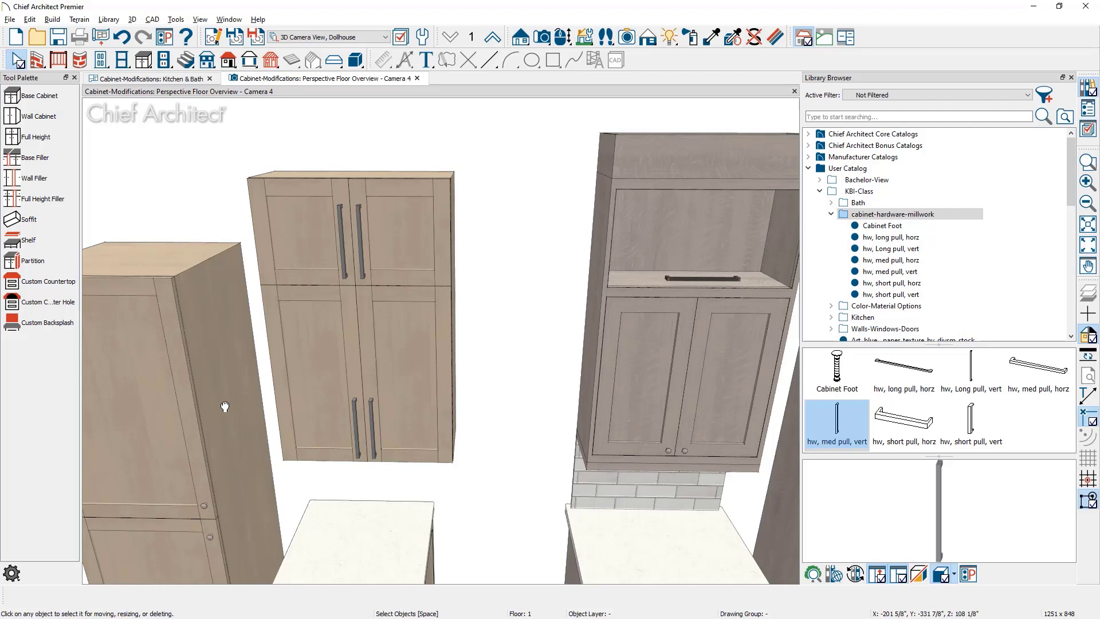
# Step: Replace the door handle on the wall cabinet's upper door item with "hw, short pull, vert" from the library
pyautogui.doubleClick(291, 386)
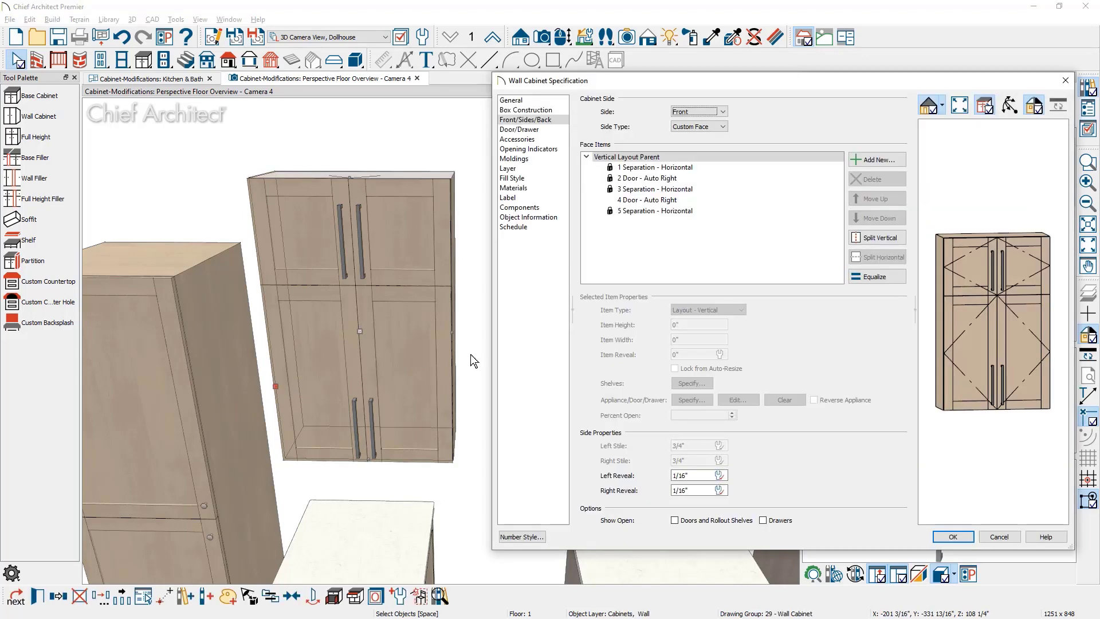
pyautogui.click(967, 259)
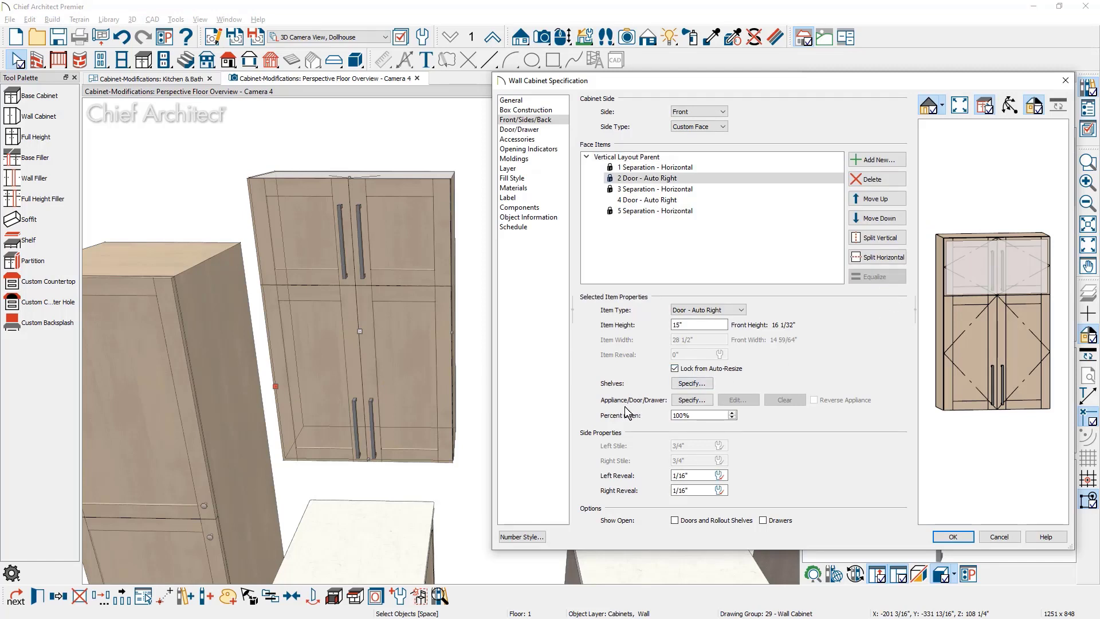
pyautogui.click(686, 399)
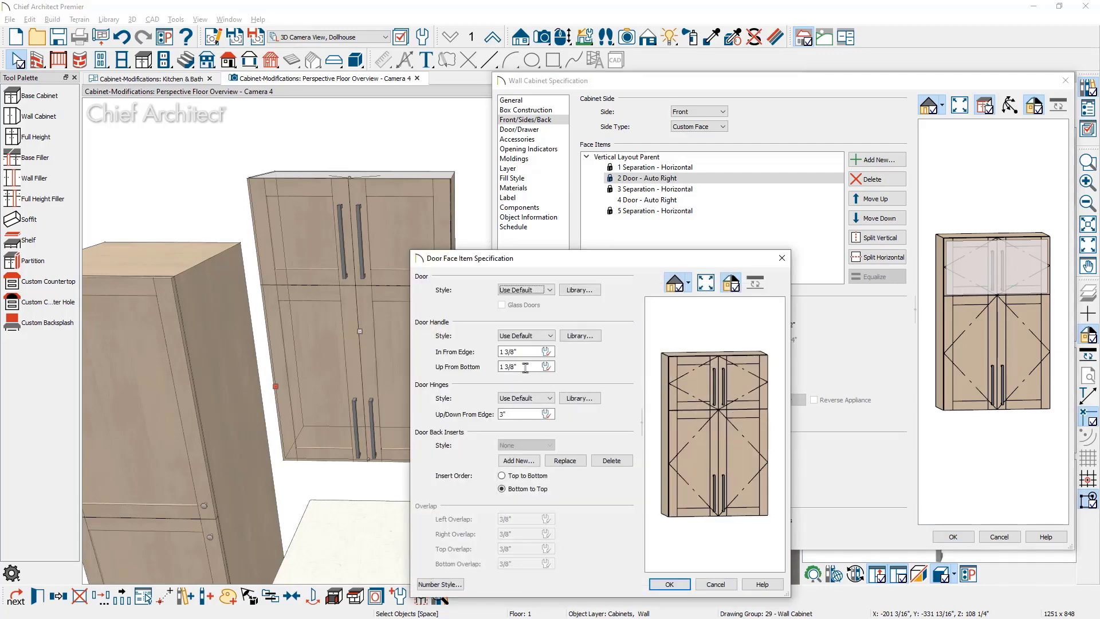
pyautogui.click(592, 336)
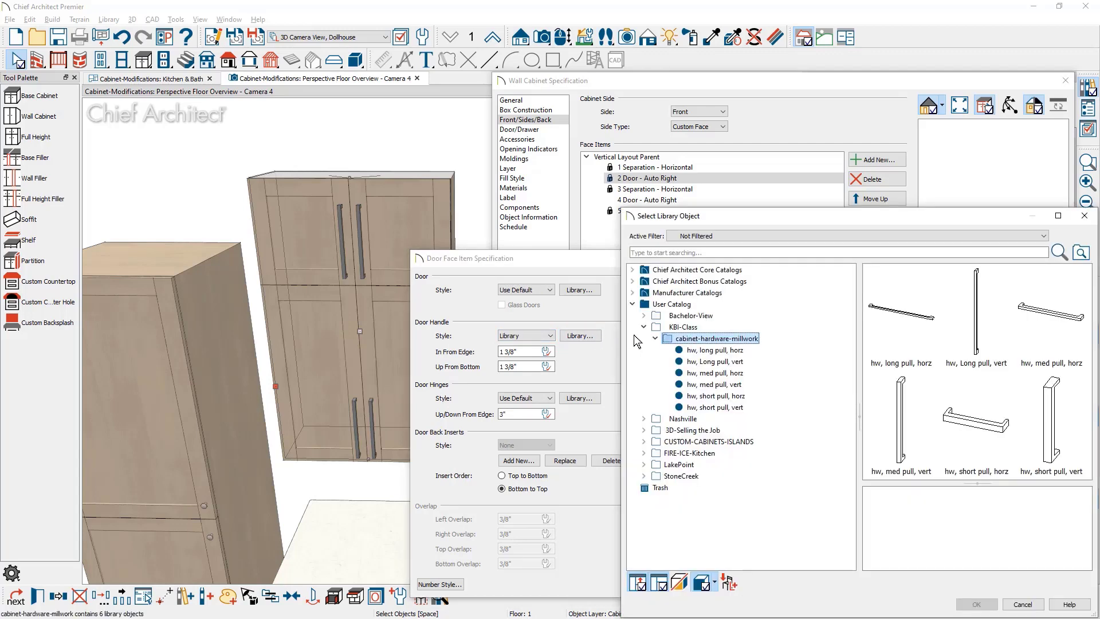
pyautogui.click(1052, 431)
pyautogui.click(976, 603)
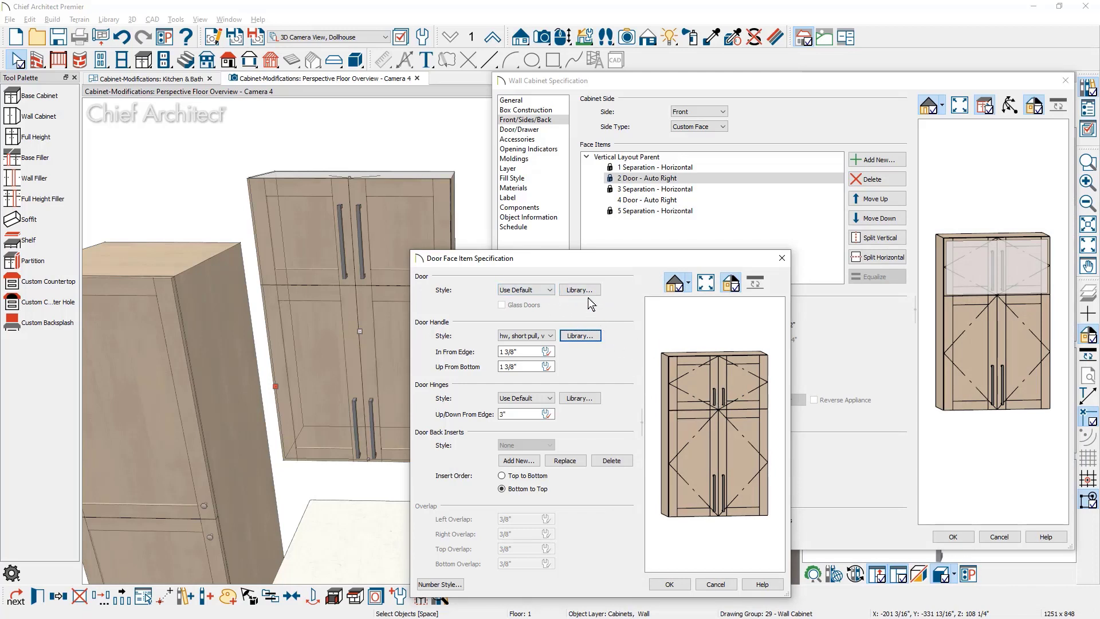
# Step: Set the wall cabinet's upper doors to Framed Doors with glass and accept the specification
pyautogui.click(549, 290)
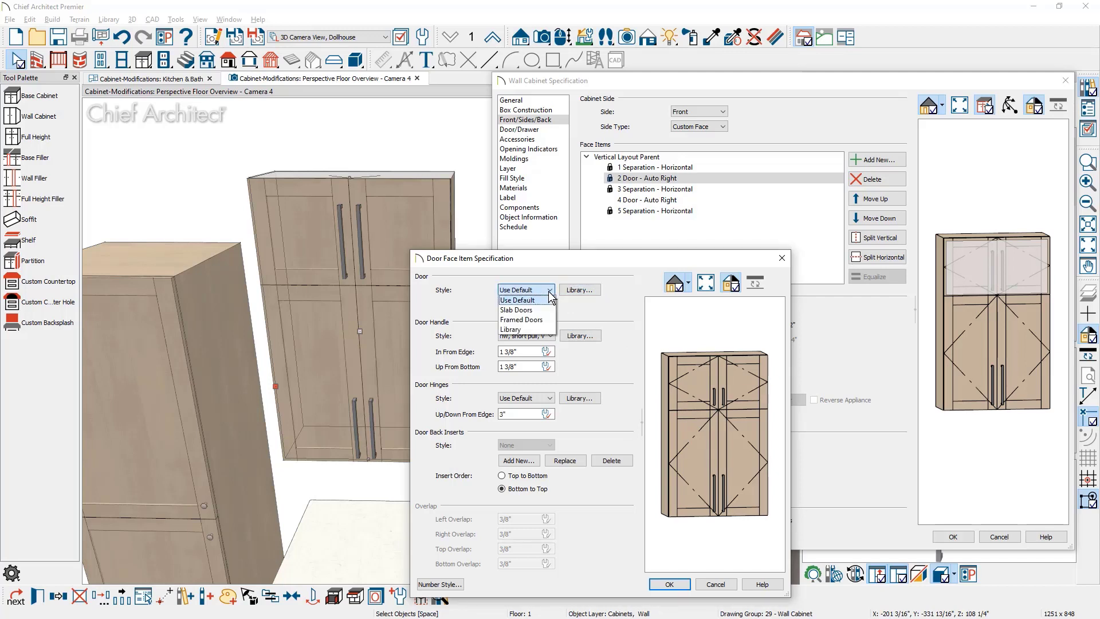
pyautogui.click(521, 319)
pyautogui.click(502, 305)
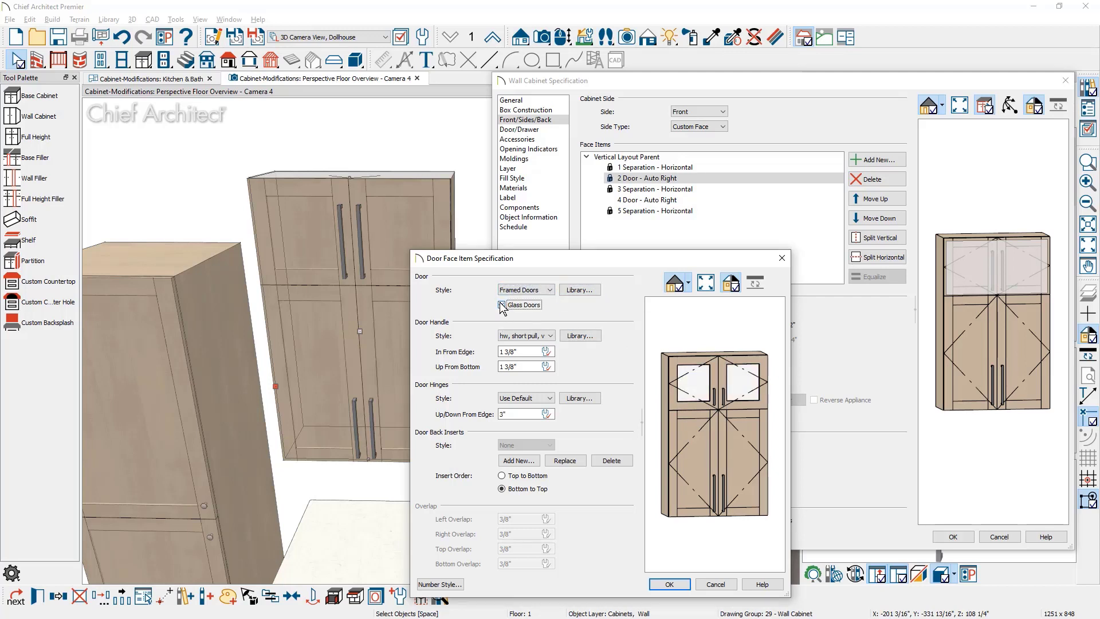
pyautogui.click(675, 584)
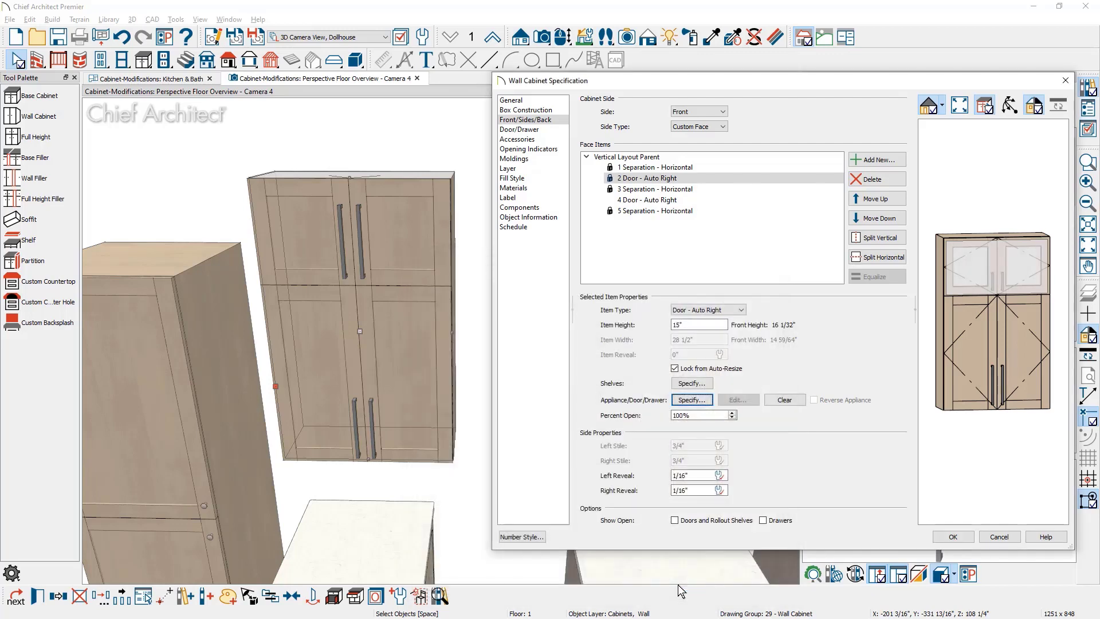
pyautogui.click(961, 536)
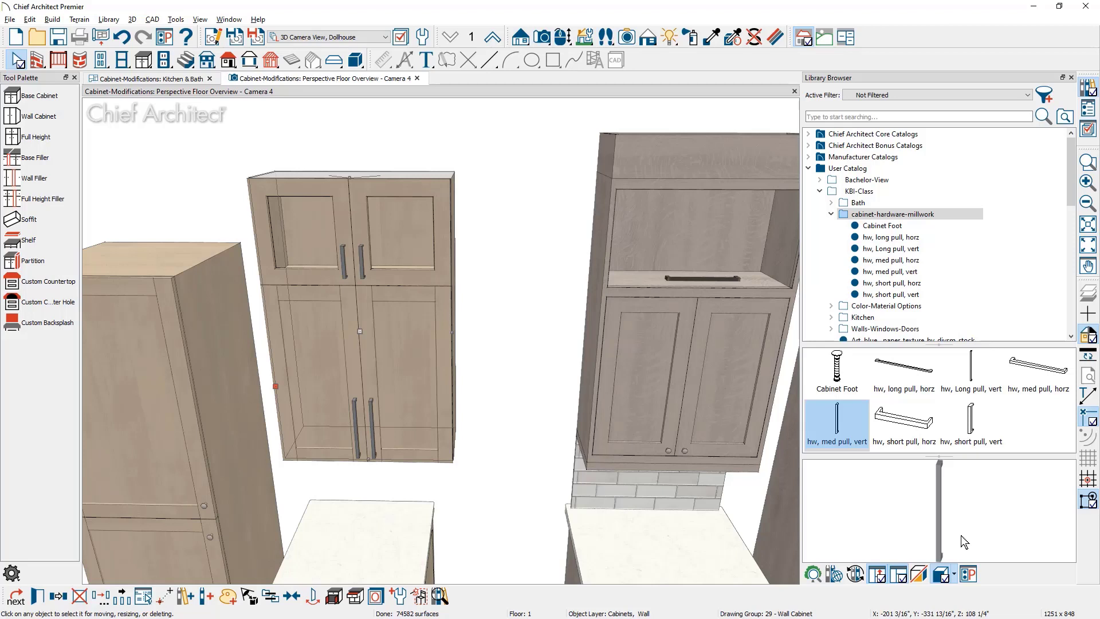
pyautogui.click(479, 432)
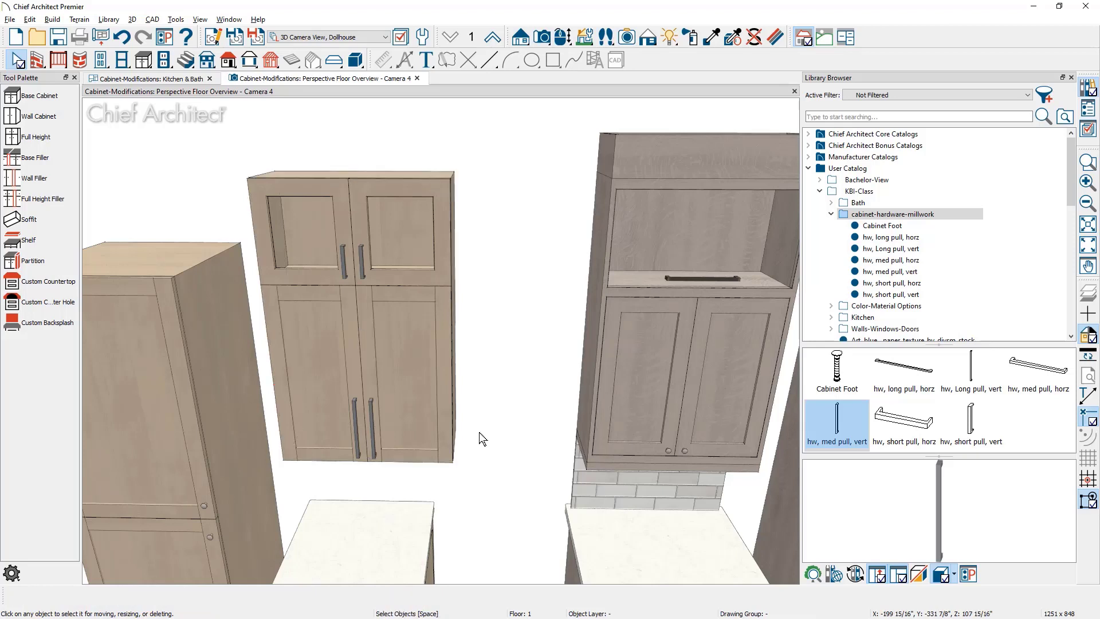
# Step: Add the CA-16 crown molding profile from the Core Catalogs to the wall cabinet's moldings
pyautogui.doubleClick(431, 411)
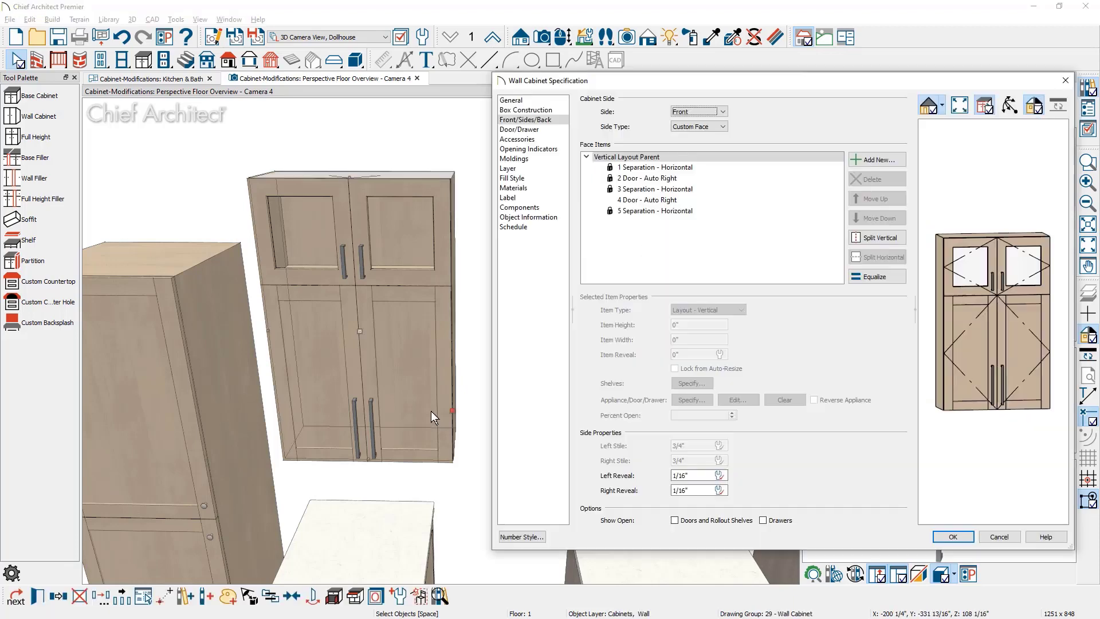
pyautogui.click(531, 164)
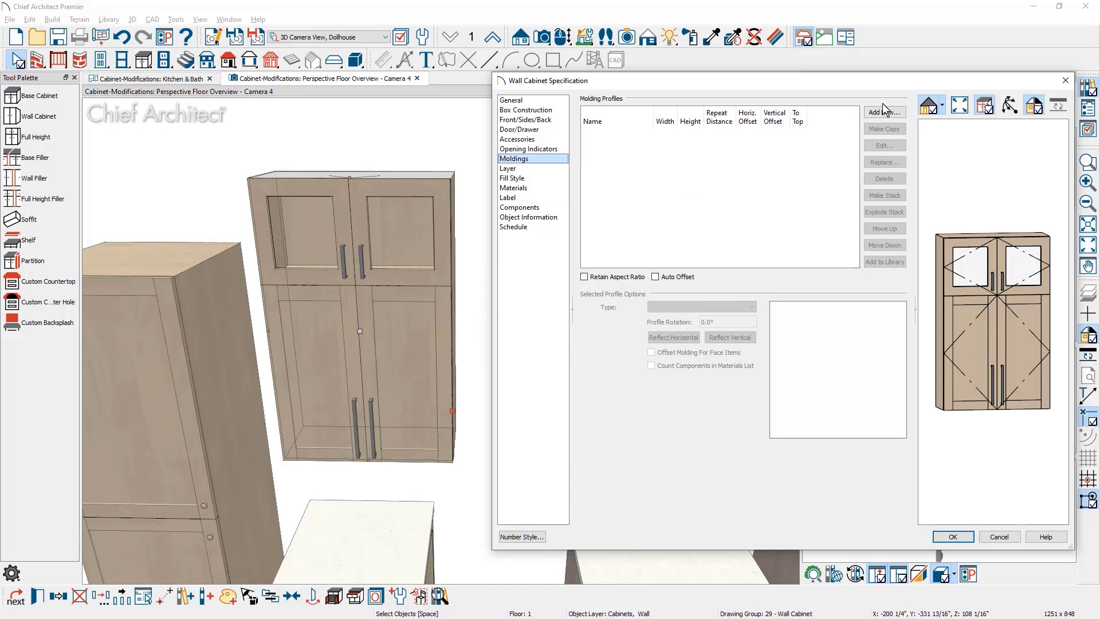
pyautogui.click(895, 118)
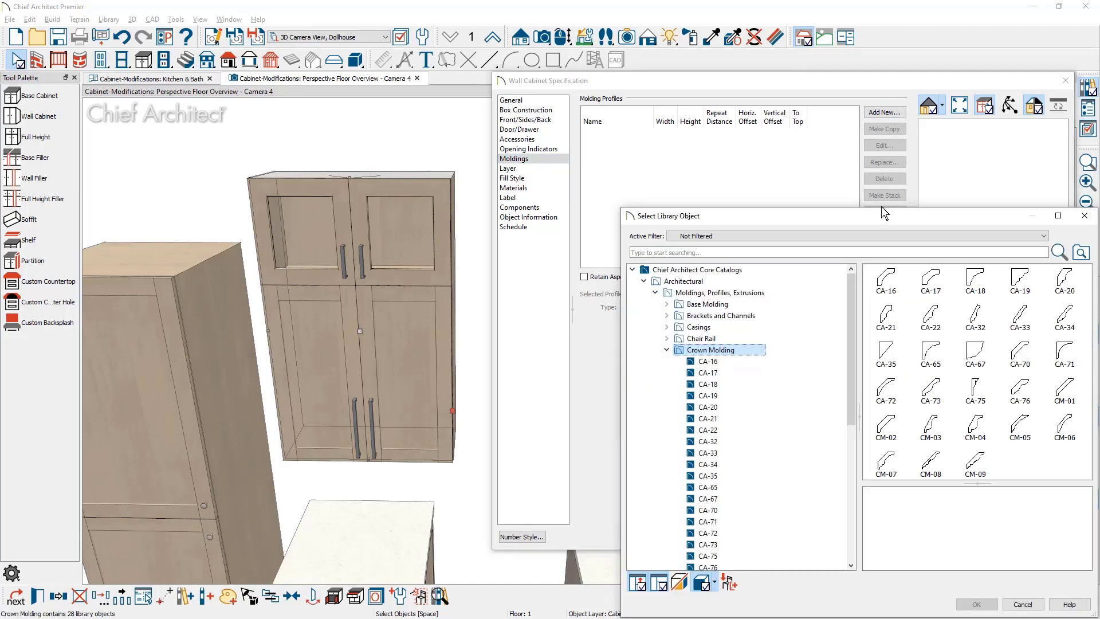
pyautogui.click(888, 285)
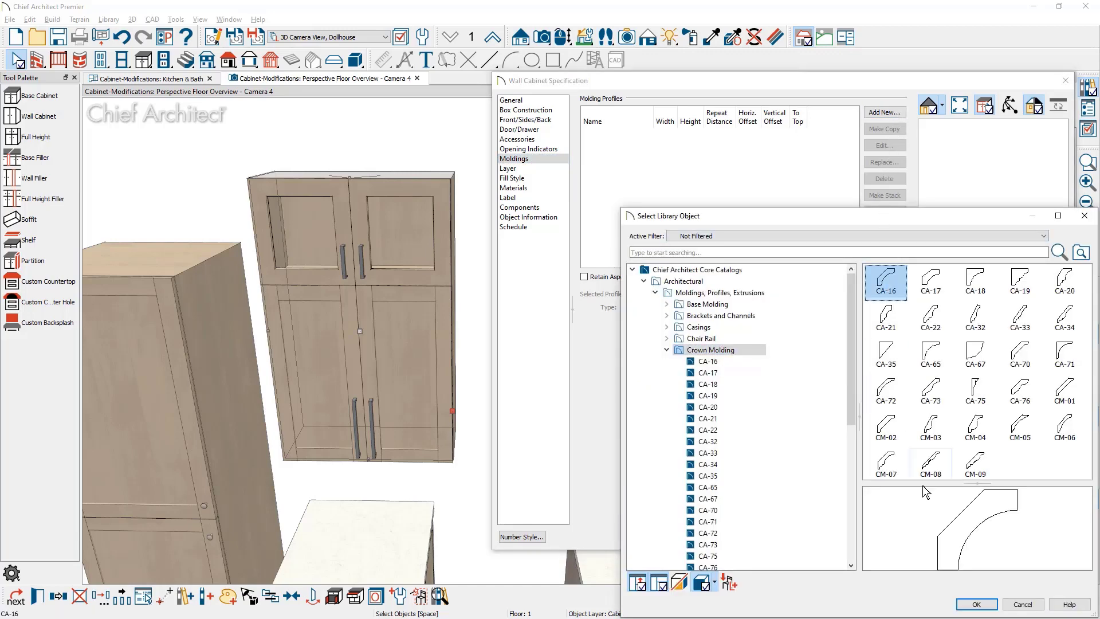
pyautogui.click(980, 604)
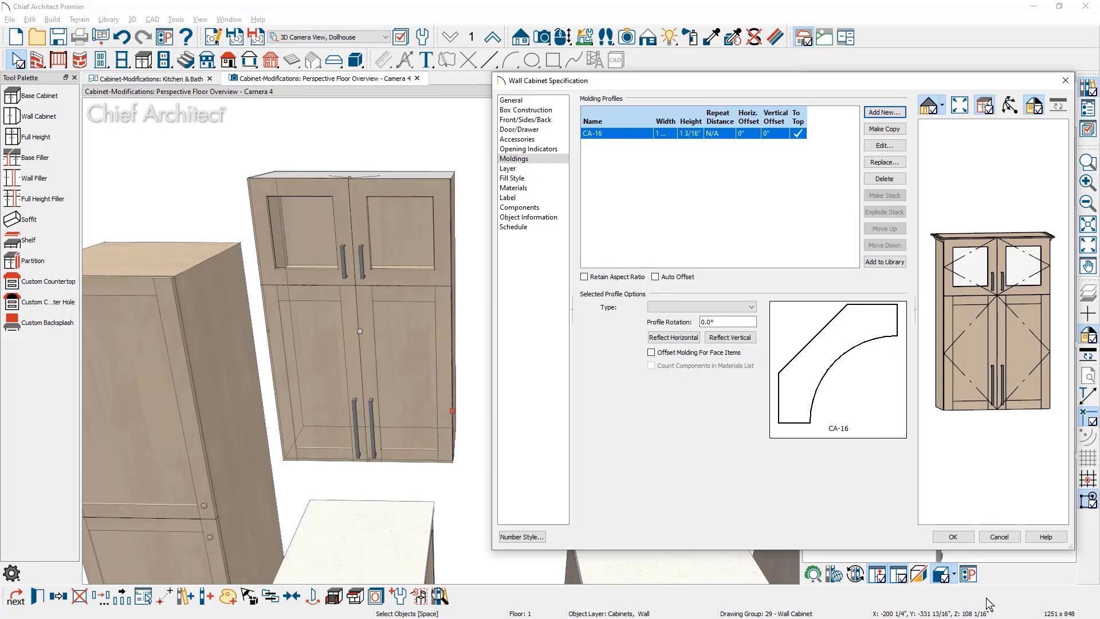
# Step: Set the CA-16 molding's width to 2" and its height to 3"
pyautogui.click(668, 134)
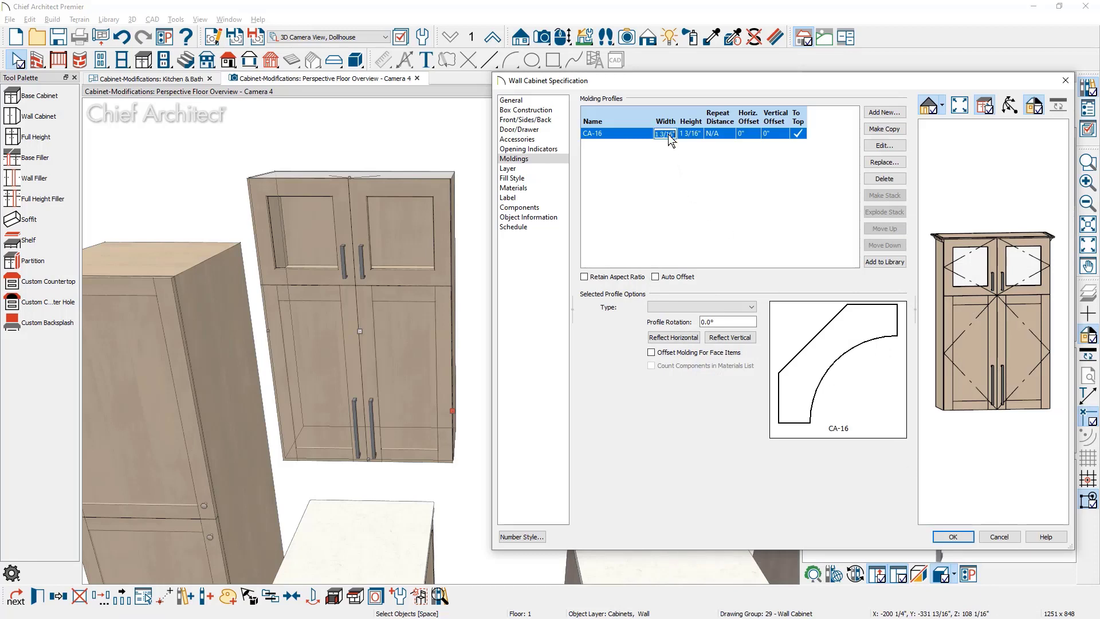
pyautogui.write('2')
pyautogui.click(693, 134)
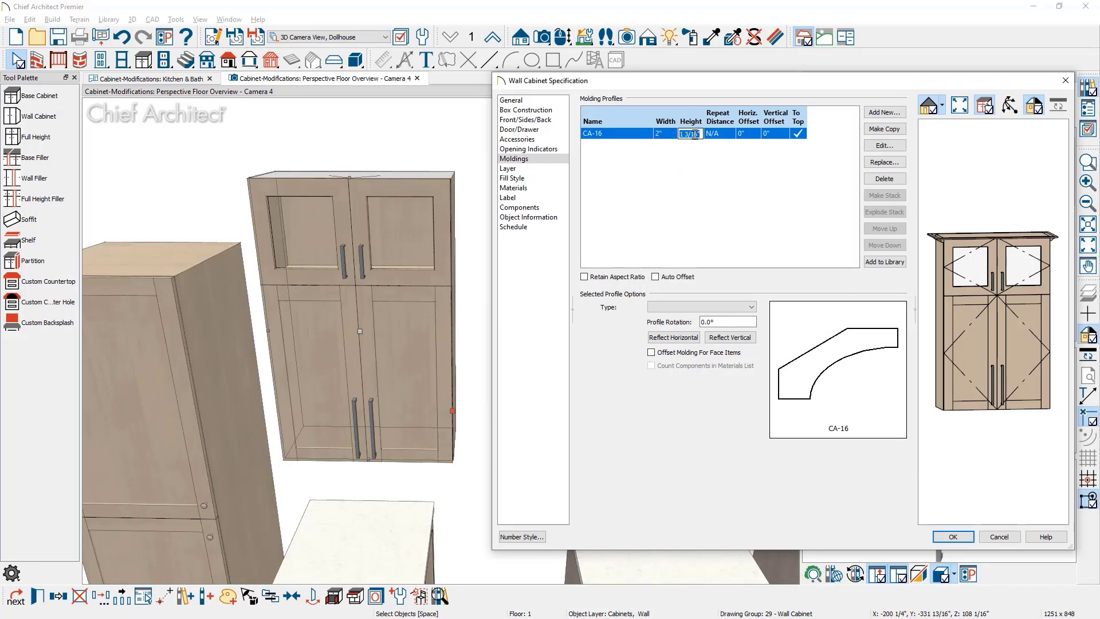
pyautogui.write('3')
pyautogui.press('Return')
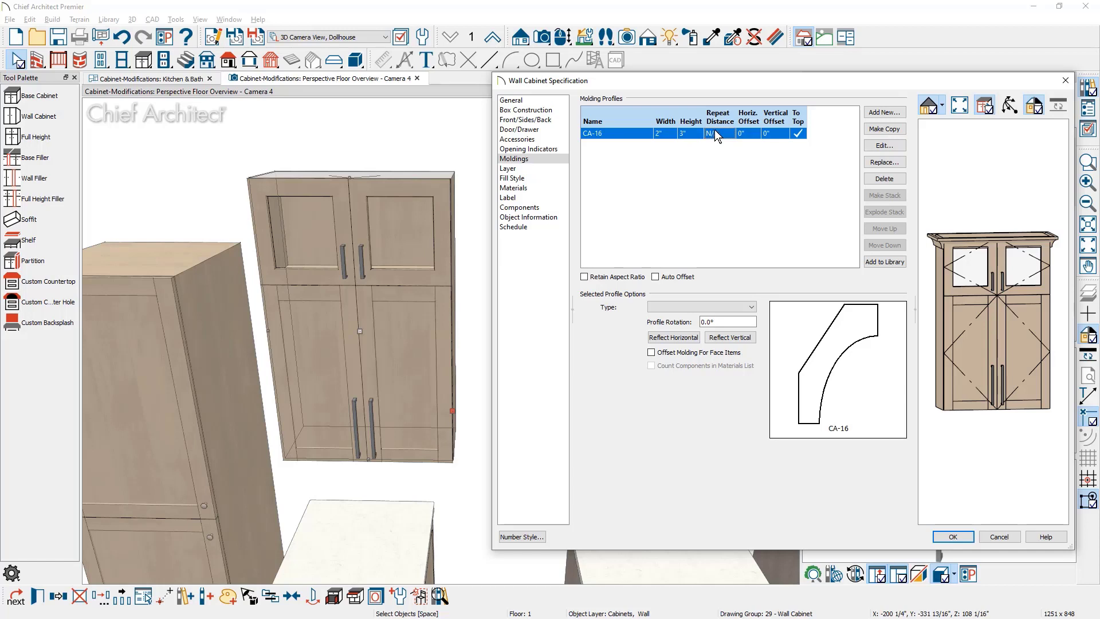
# Step: Set the CA-16 molding's vertical offset to -3" and its type to Crown Molding
pyautogui.click(770, 133)
pyautogui.write('-3')
pyautogui.press('Return')
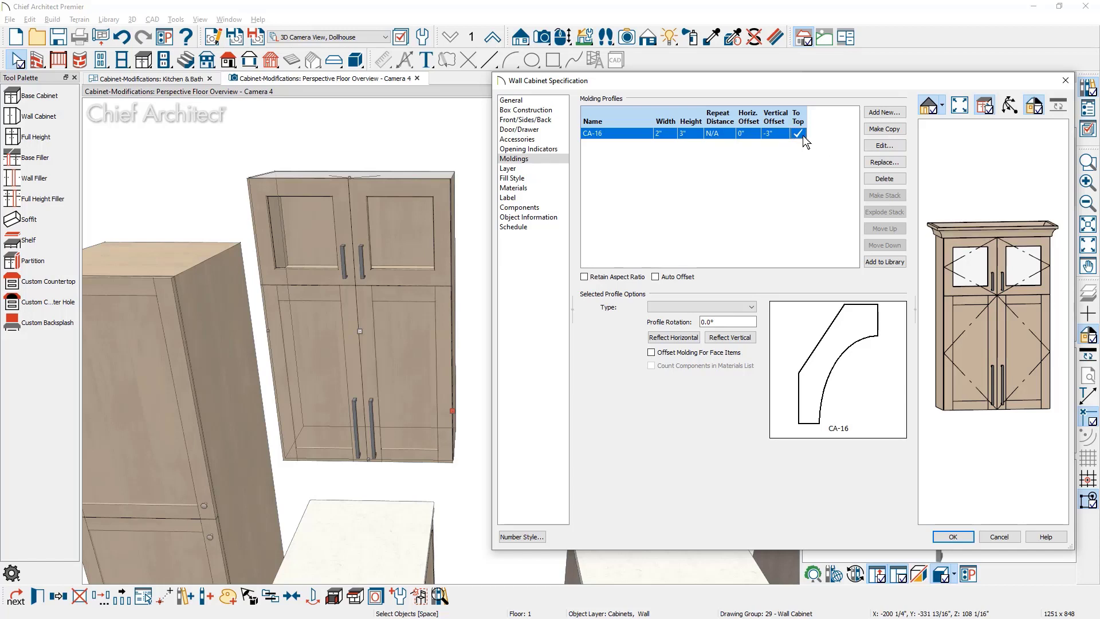
pyautogui.click(755, 307)
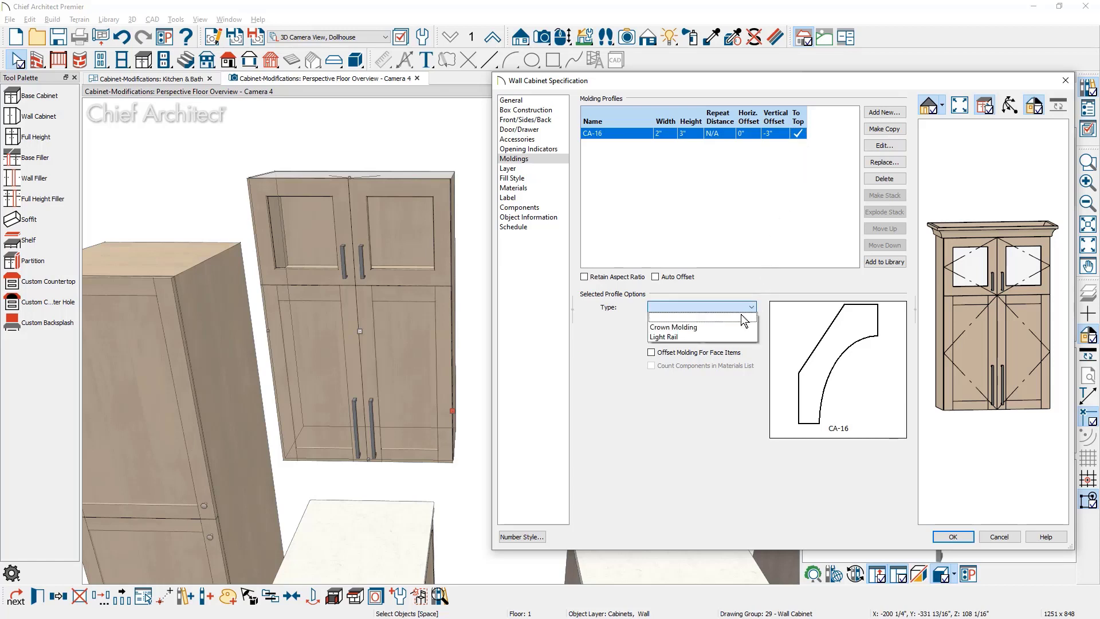
pyautogui.click(730, 328)
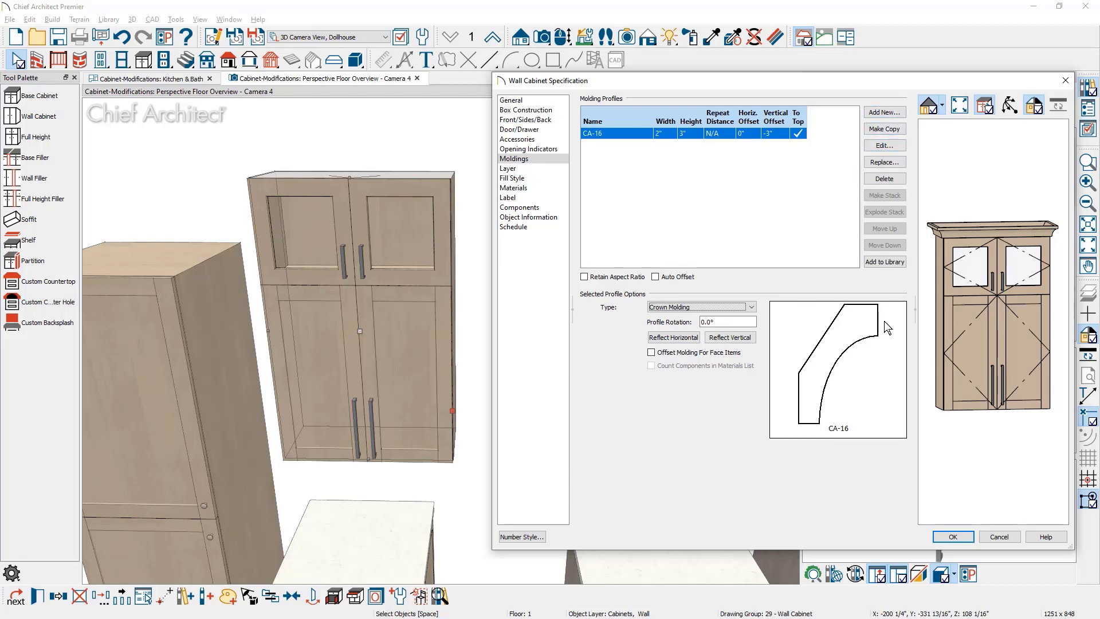
# Step: Add the CA-001 base molding profile to the wall cabinet and turn off its To Top option
pyautogui.moveTo(966, 416); pyautogui.dragTo(985, 351, button='middle')
pyautogui.scroll(2, 982, 362)
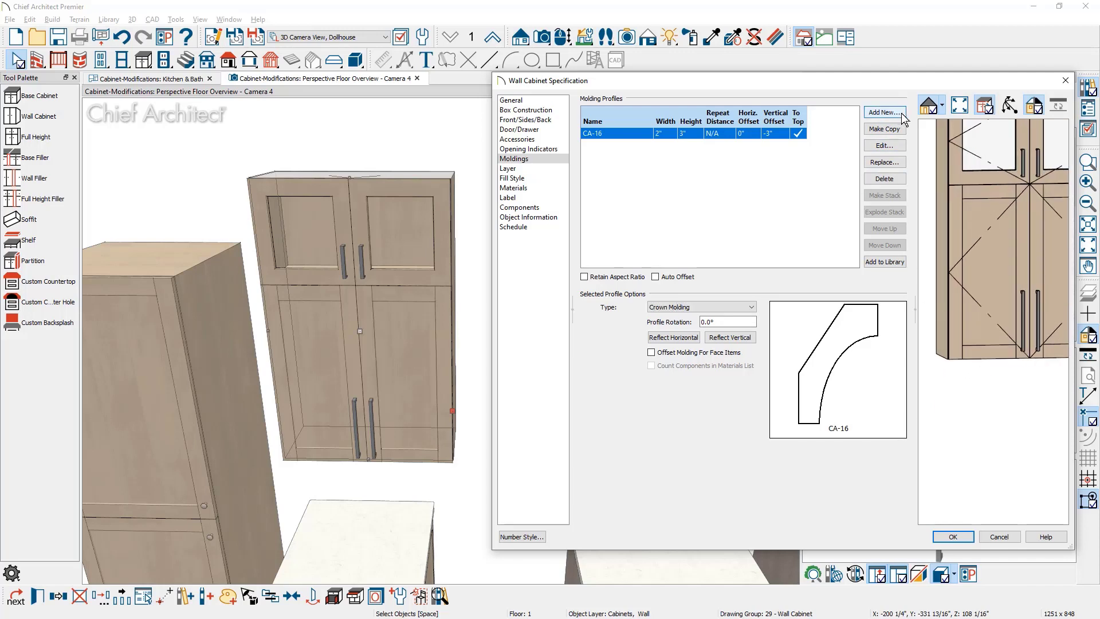
pyautogui.click(884, 113)
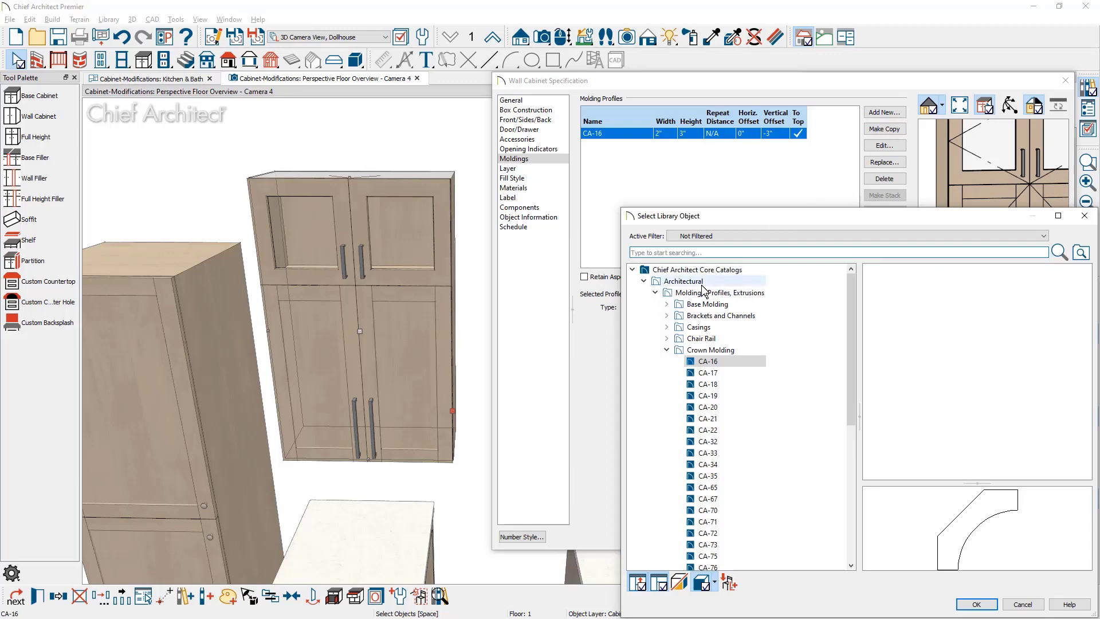
pyautogui.doubleClick(706, 304)
pyautogui.click(709, 316)
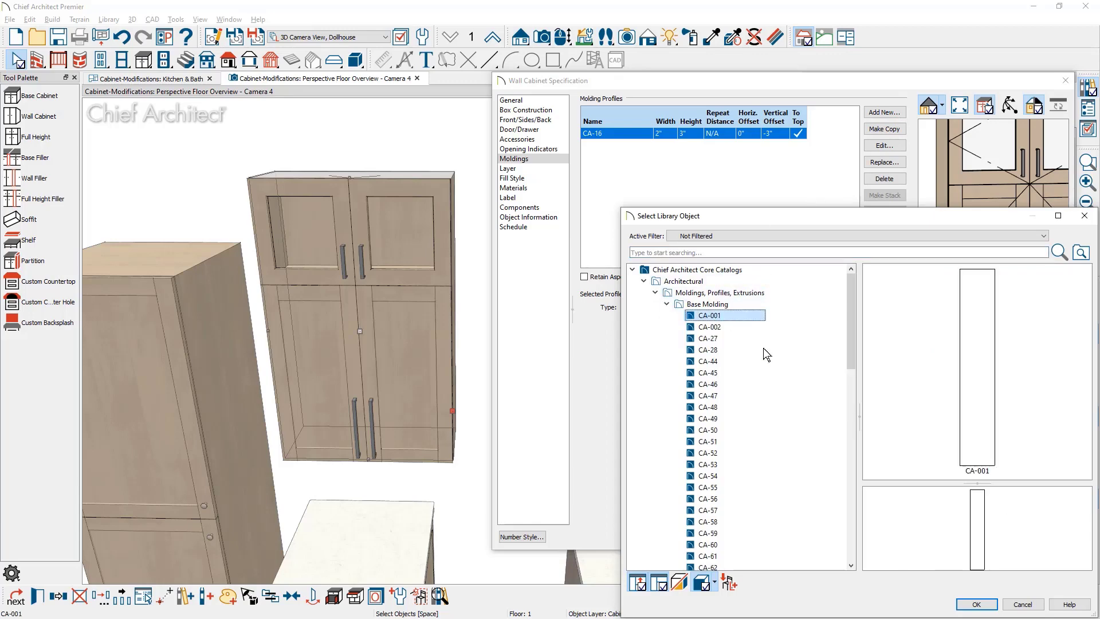
pyautogui.click(985, 609)
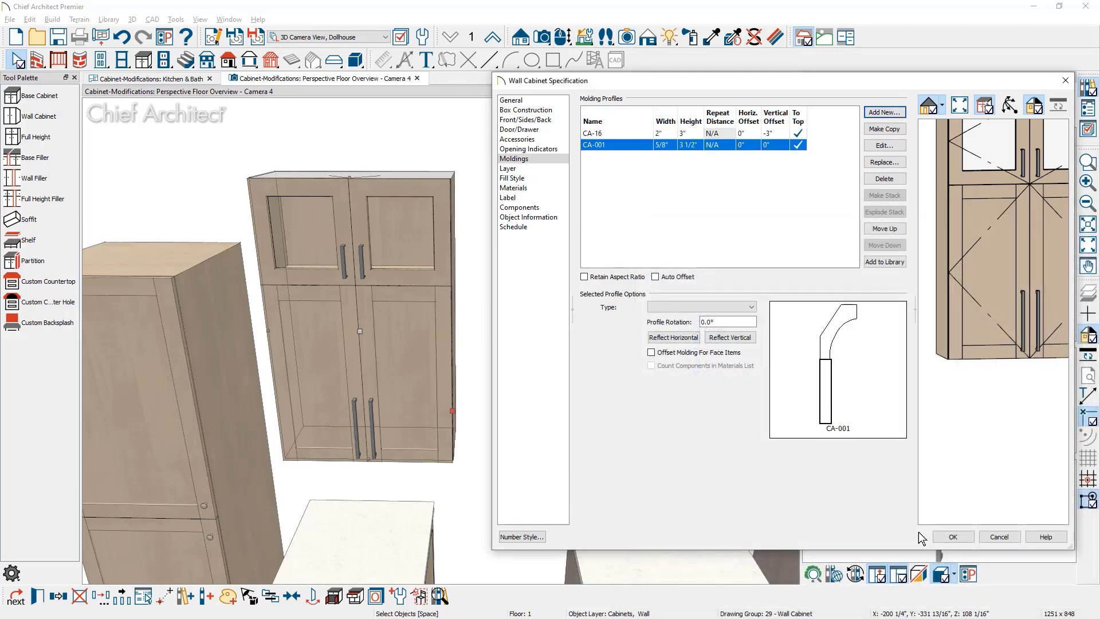
pyautogui.click(799, 145)
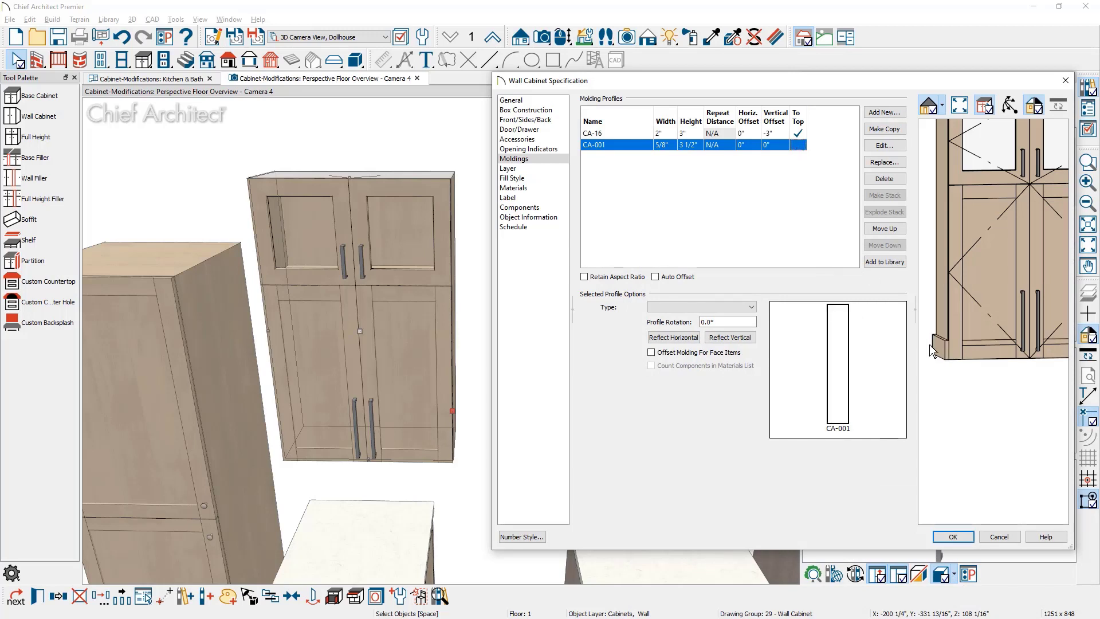
# Step: Set the CA-001 molding's width to 1/2", height to 1 1/2" and vertical offset to -1 1/2"
pyautogui.click(671, 144)
pyautogui.write('.5')
pyautogui.press('Tab')
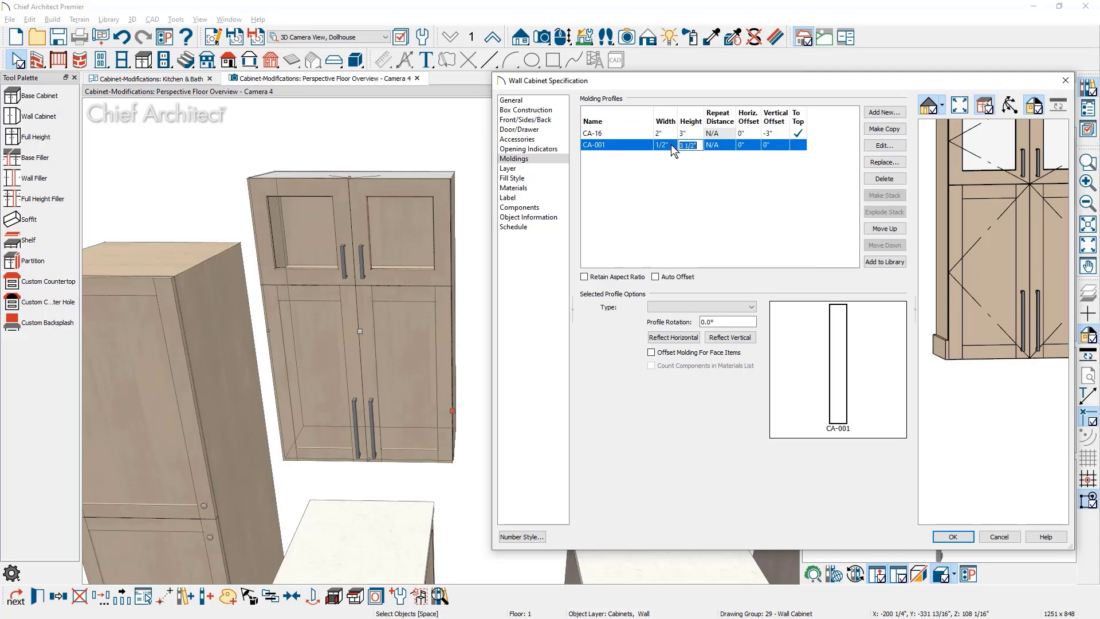
pyautogui.write('1.5')
pyautogui.press('Return')
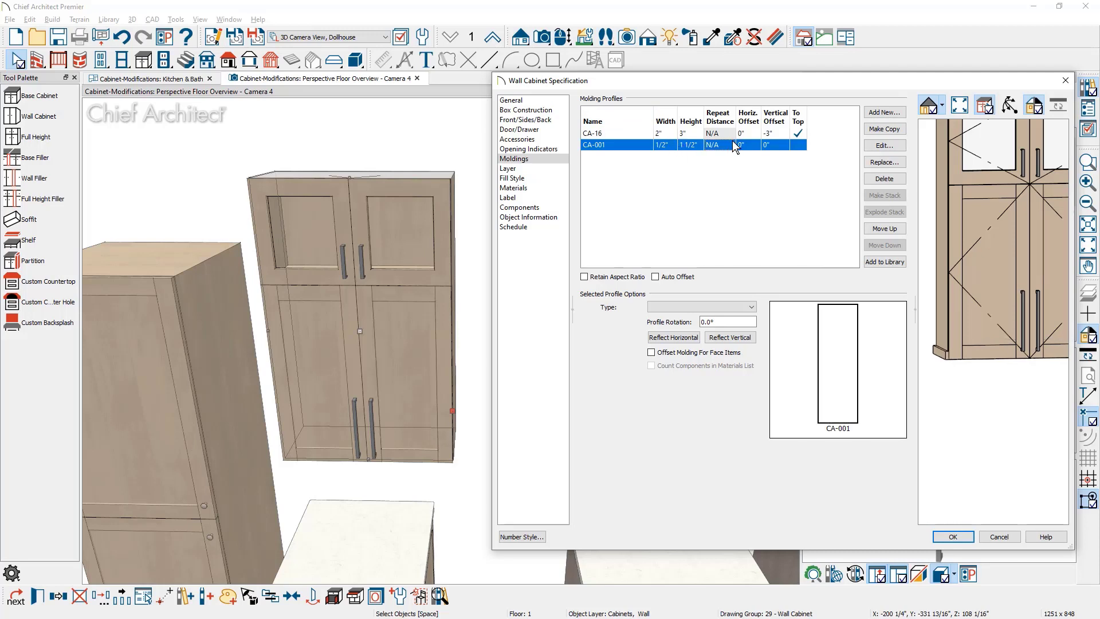
pyautogui.click(771, 145)
pyautogui.write('-1.5')
pyautogui.press('Return')
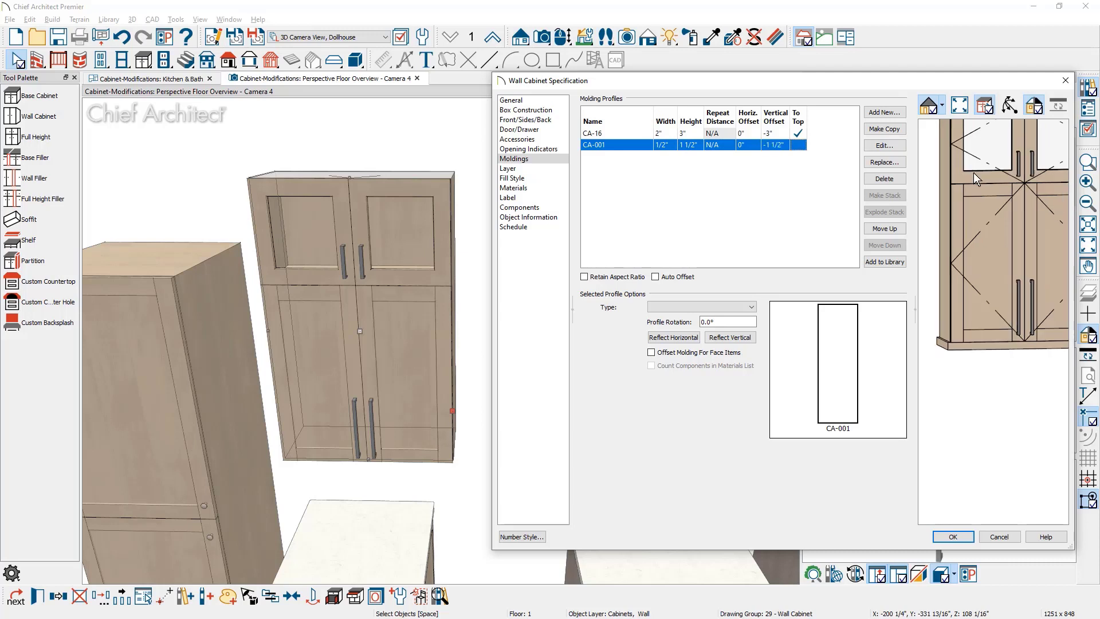
# Step: Turn on Offset Molding For Face Items for the wall cabinet's CA-16 crown molding
pyautogui.click(1009, 105)
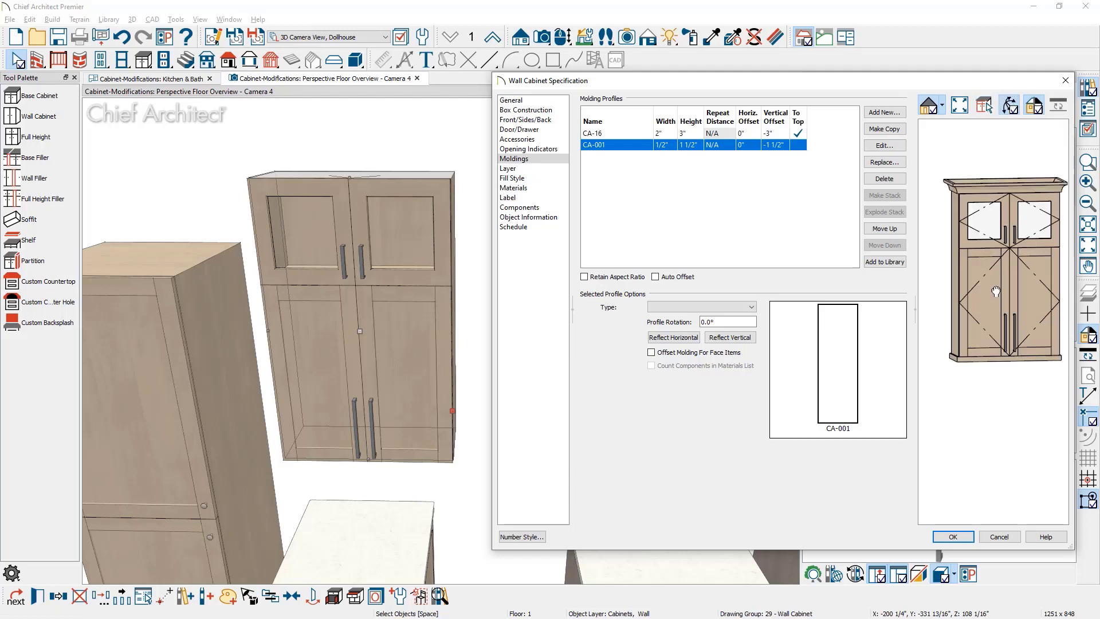
pyautogui.moveTo(1046, 313); pyautogui.dragTo(1043, 303)
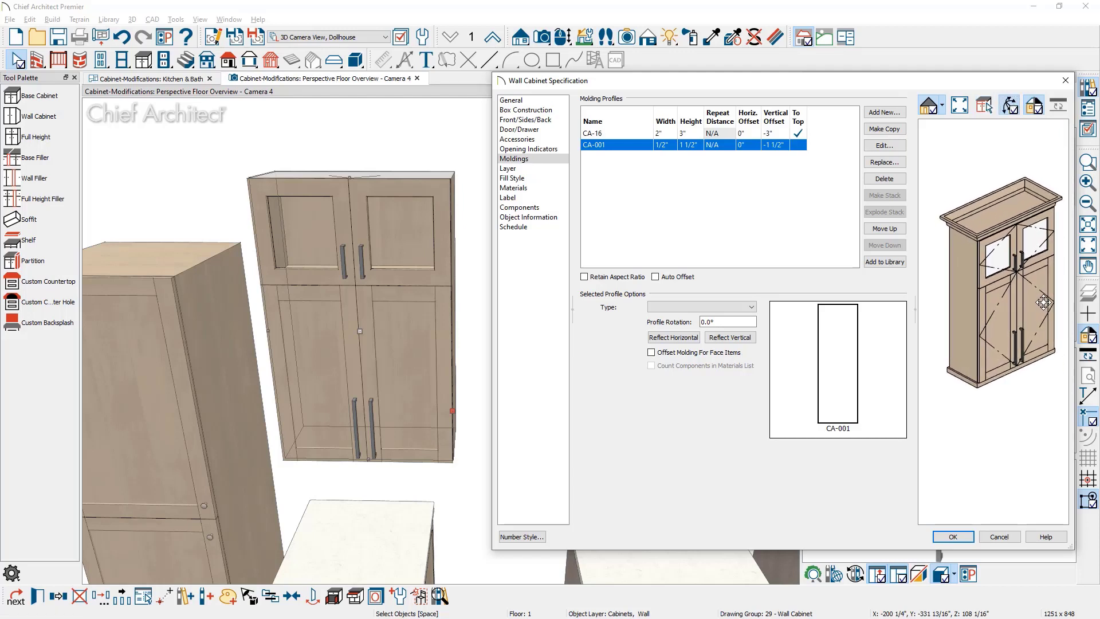
pyautogui.scroll(3, 953, 246)
pyautogui.scroll(4, 1006, 255)
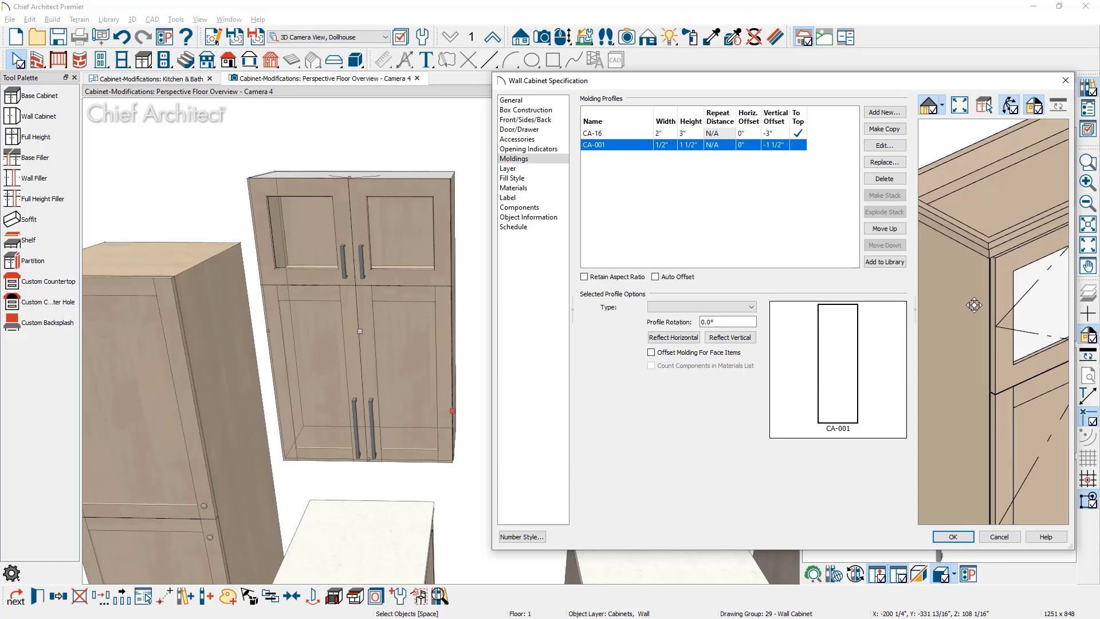
pyautogui.click(621, 135)
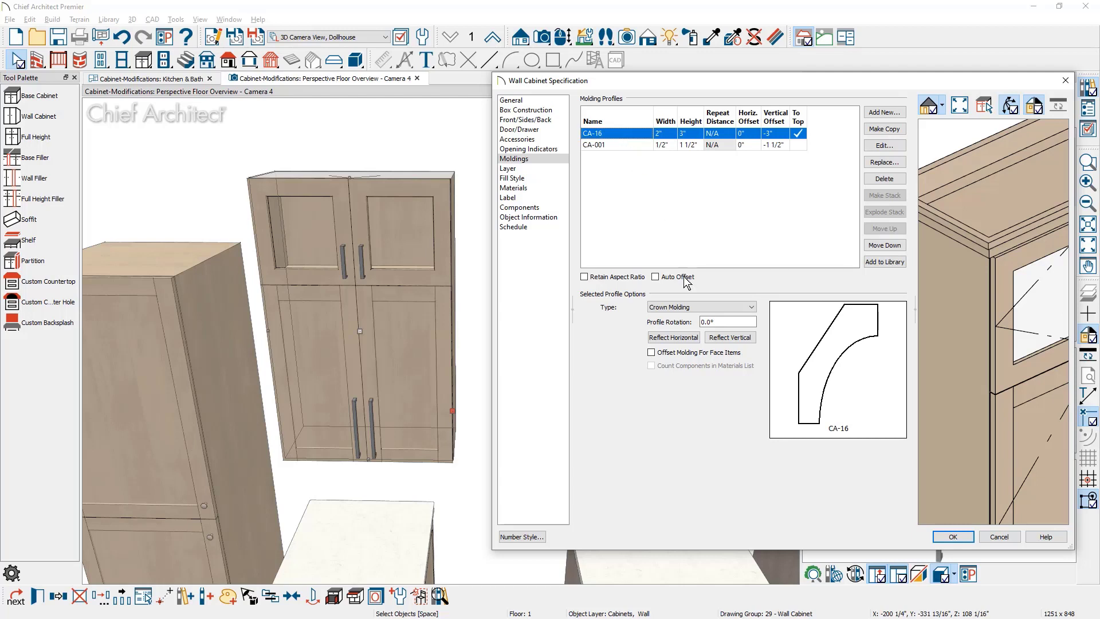
pyautogui.click(652, 353)
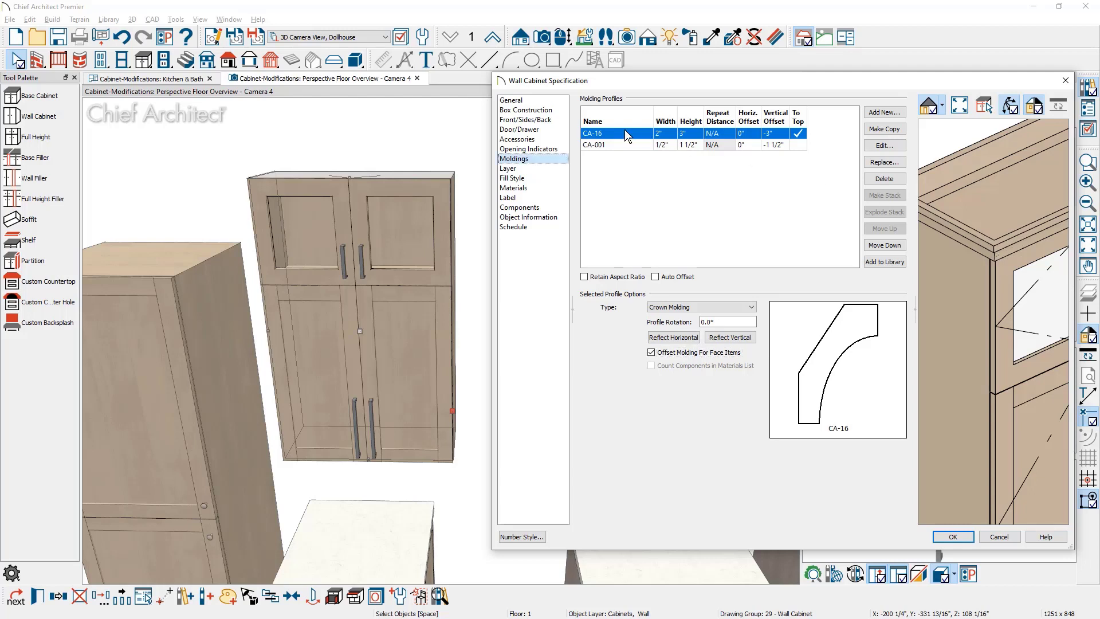
# Step: Set the wall cabinet's panel style to Framed Panels and turn on the Full Size Panel side option
pyautogui.click(543, 141)
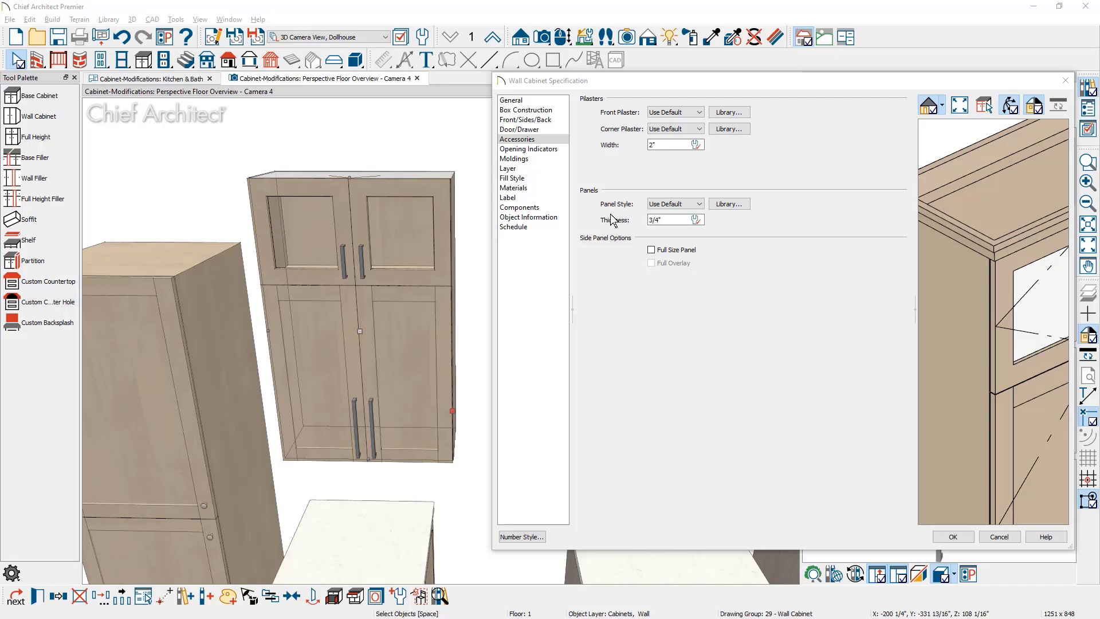
pyautogui.click(699, 204)
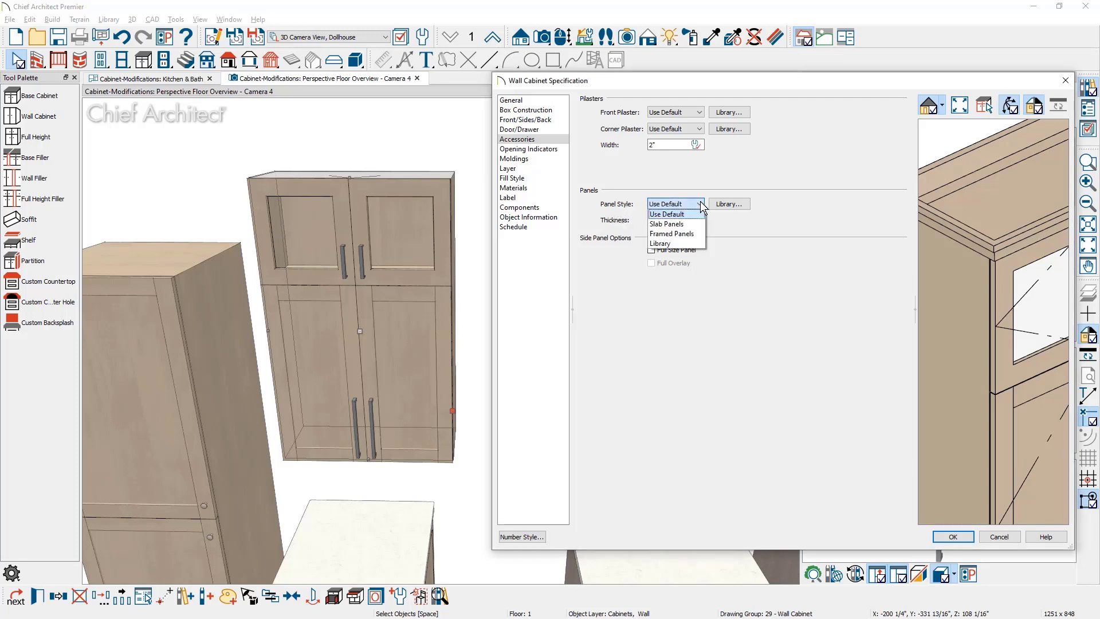
pyautogui.click(699, 236)
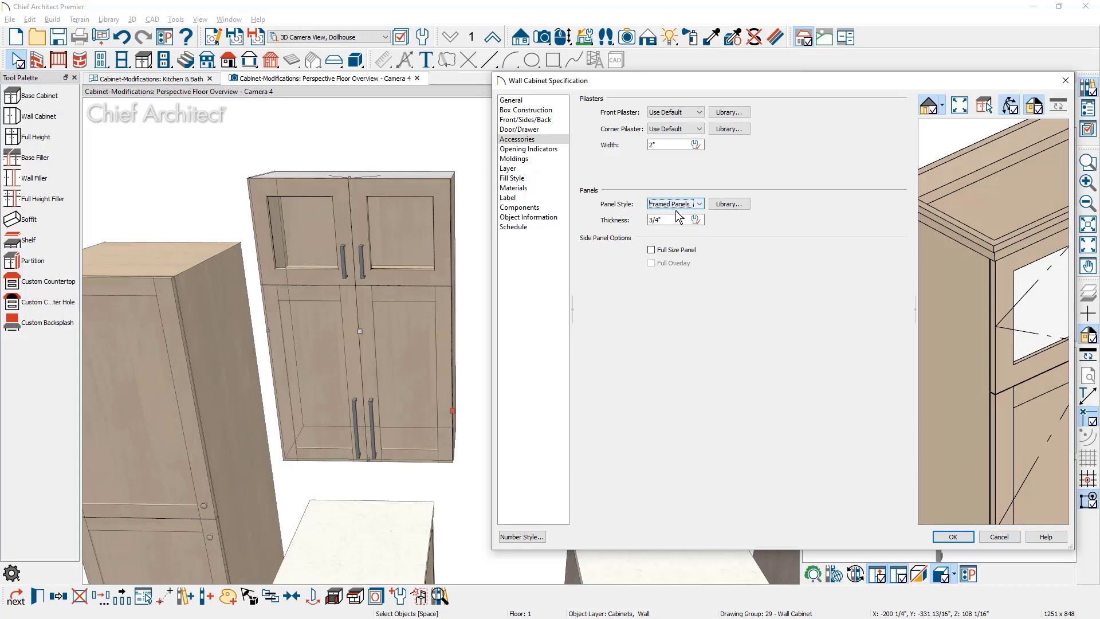
pyautogui.click(651, 251)
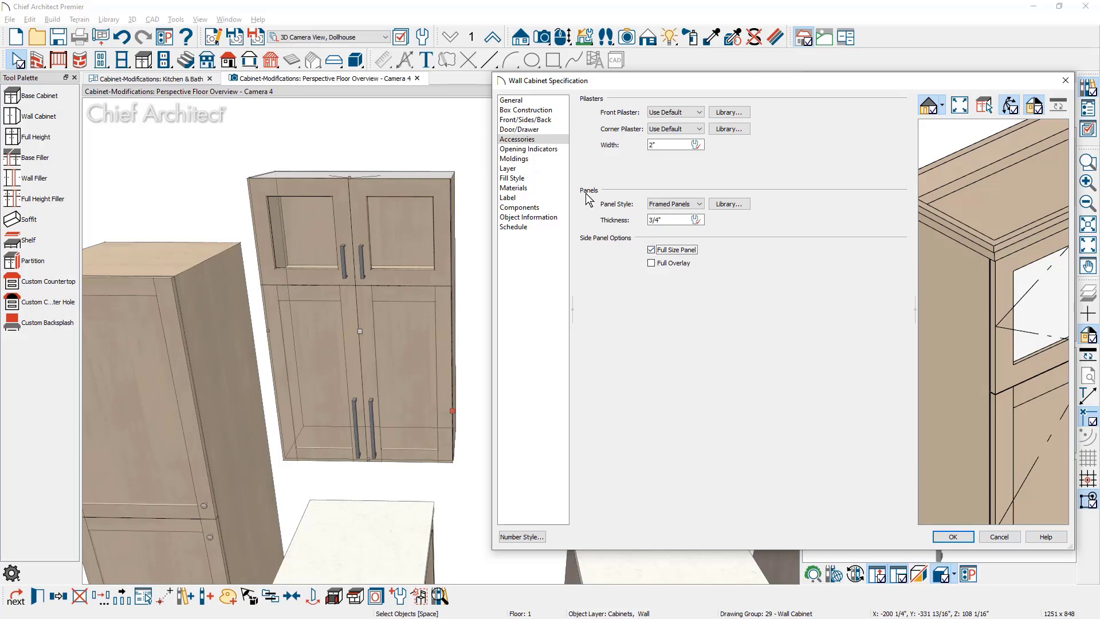
# Step: Set the side type of the wall cabinet's left side to Paneled
pyautogui.click(552, 121)
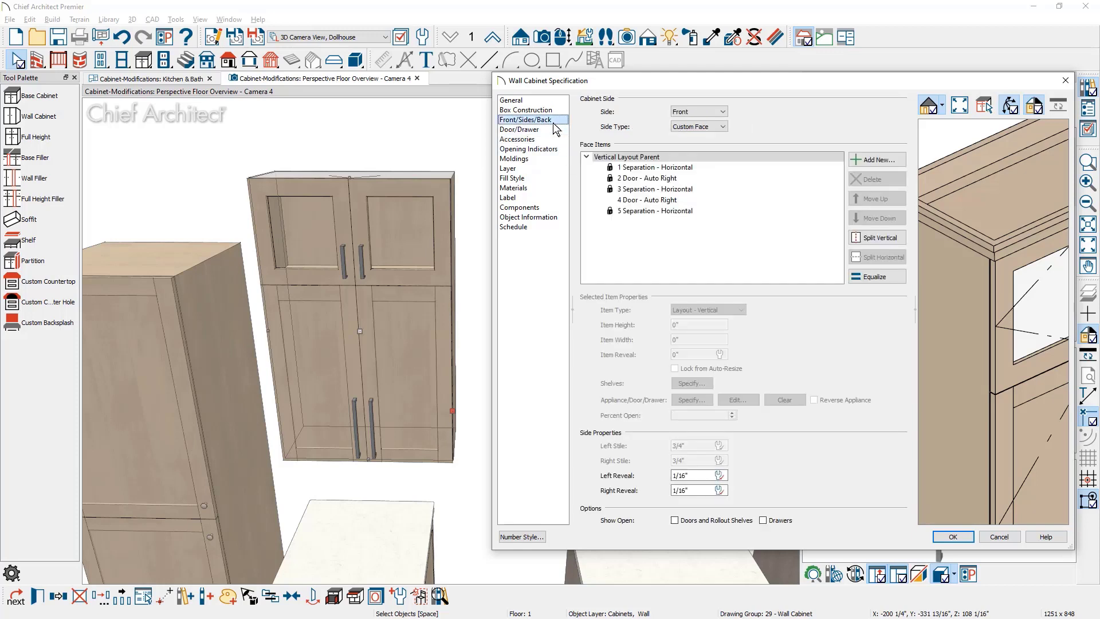
pyautogui.click(713, 114)
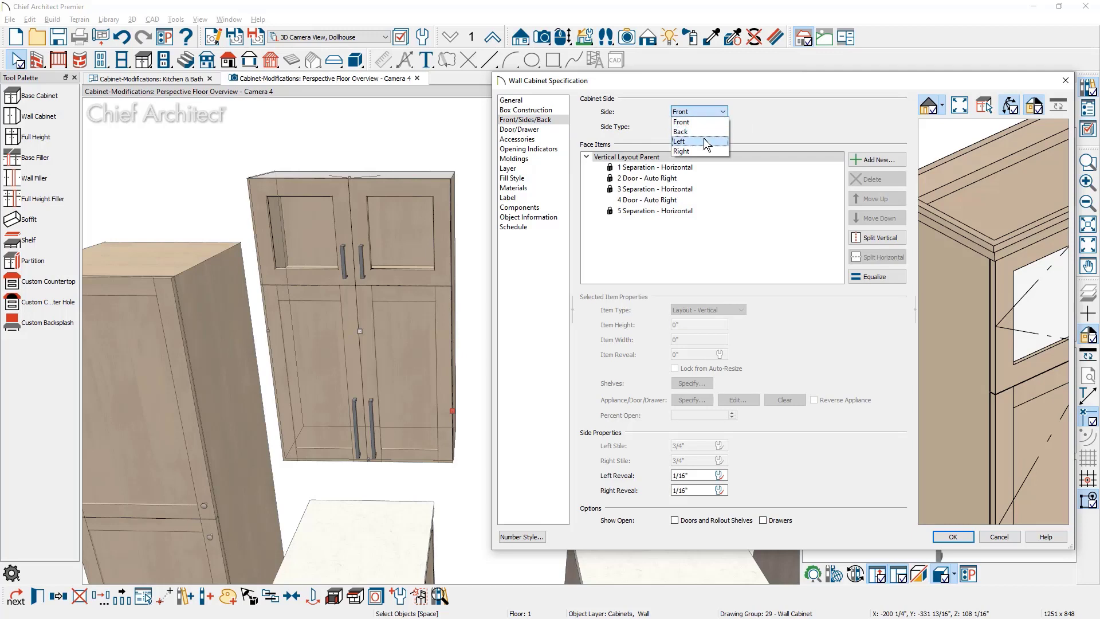
pyautogui.click(706, 142)
pyautogui.click(723, 128)
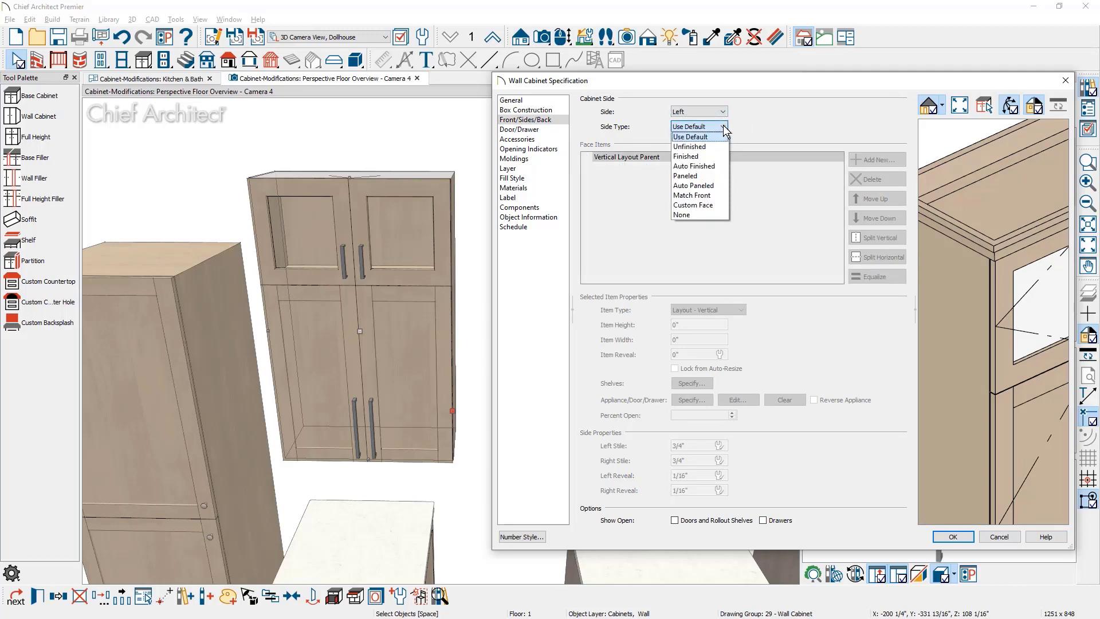
pyautogui.click(706, 175)
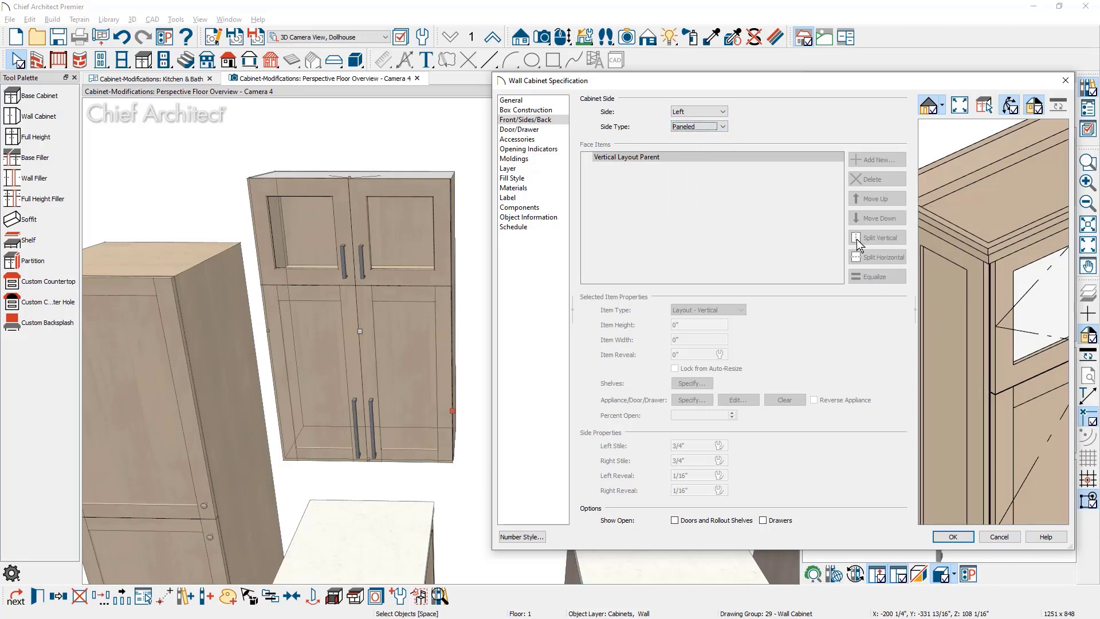
# Step: Turn on Full Overlay for the wall cabinet's side panels and inspect the paneled side in the preview
pyautogui.click(548, 142)
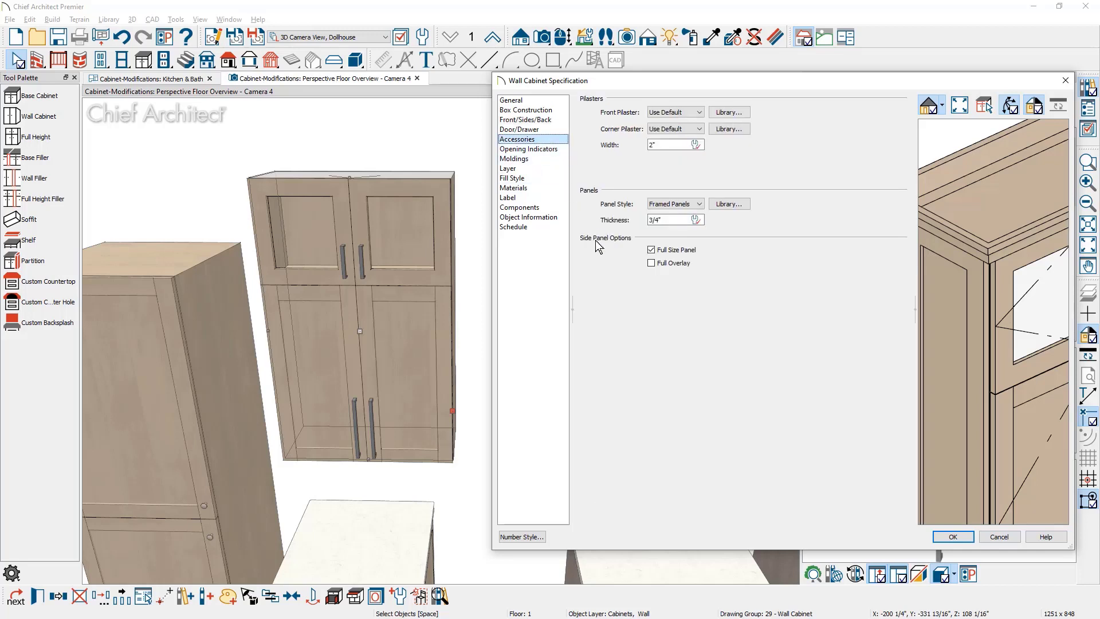
pyautogui.click(657, 265)
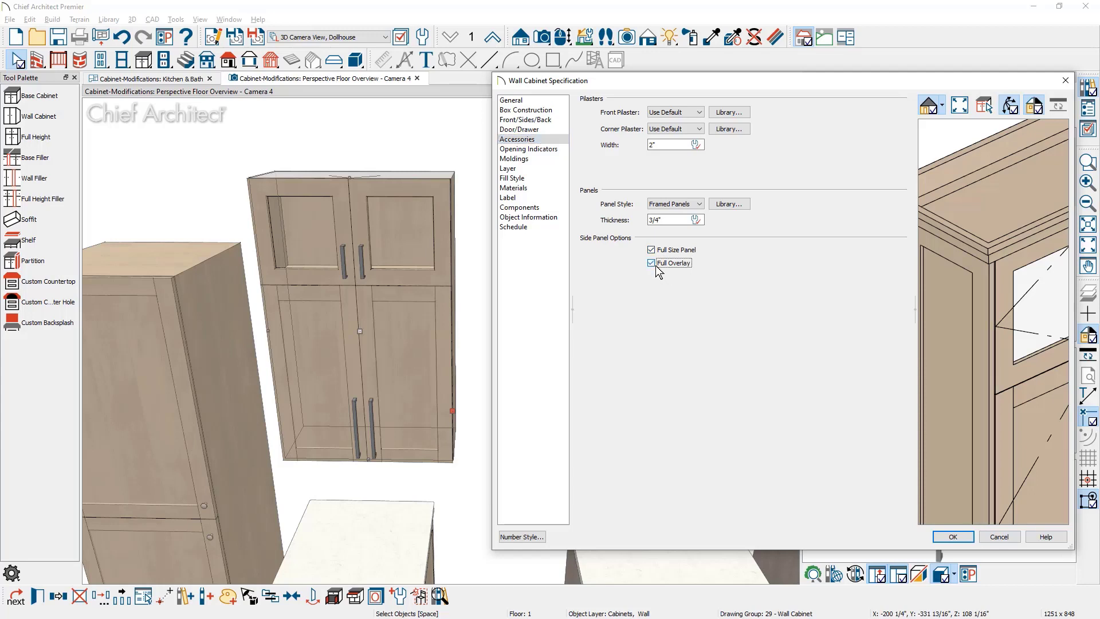
pyautogui.scroll(-2, 995, 331)
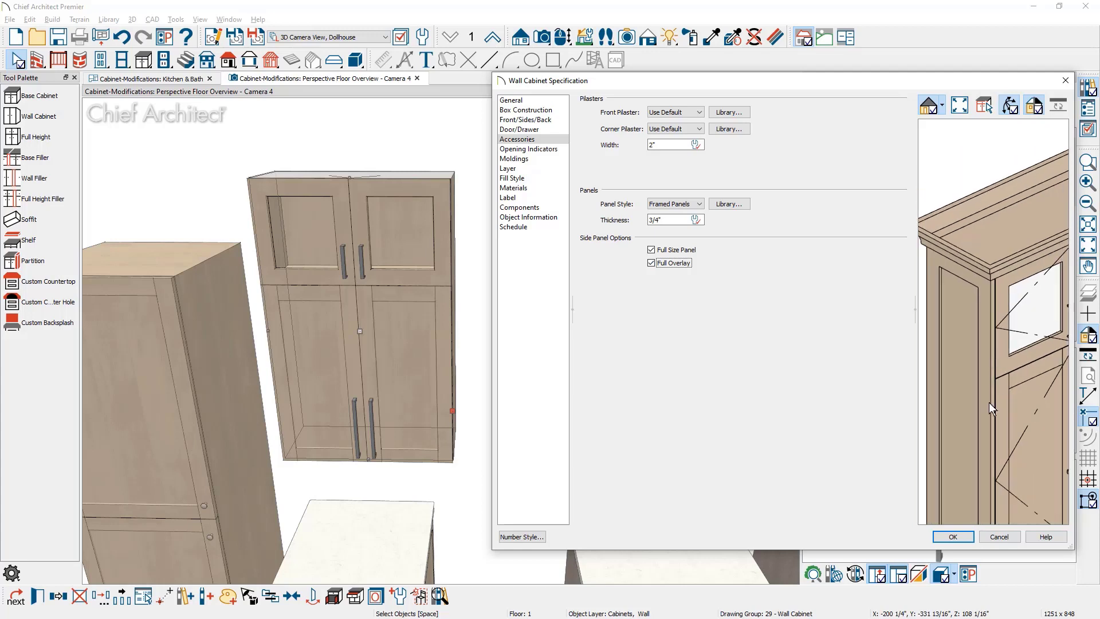
pyautogui.moveTo(988, 402); pyautogui.dragTo(968, 294, button='middle')
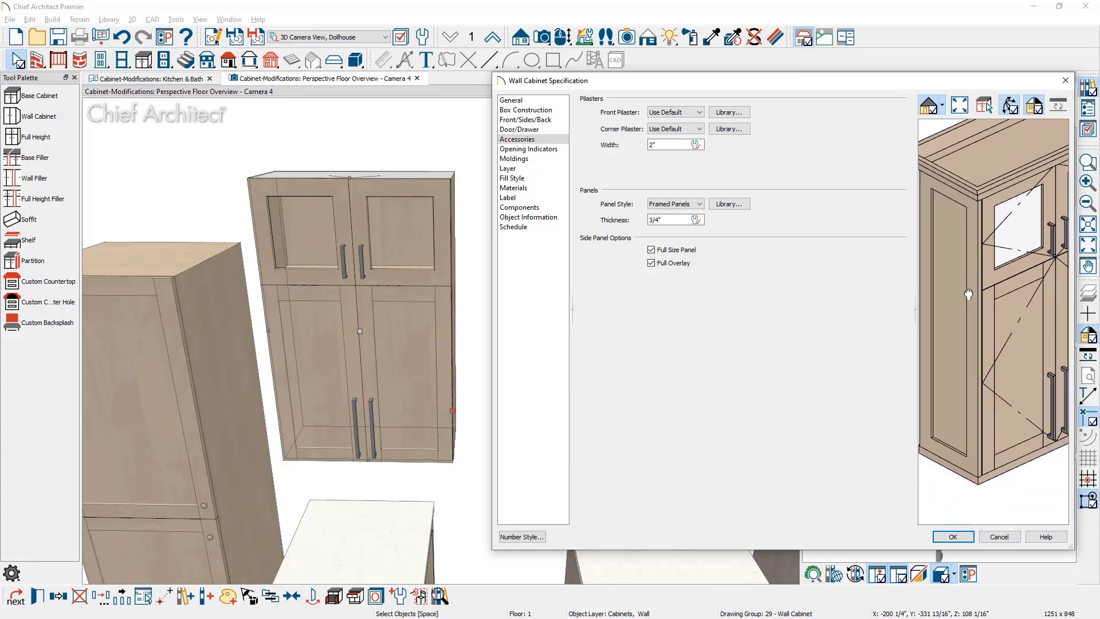
pyautogui.click(562, 150)
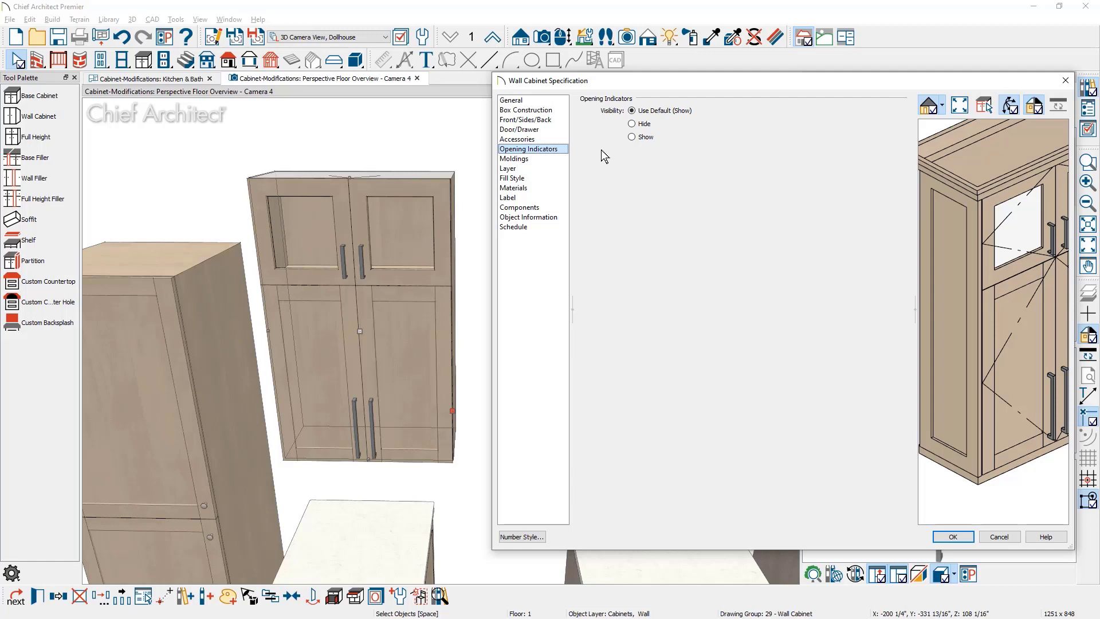
pyautogui.click(543, 170)
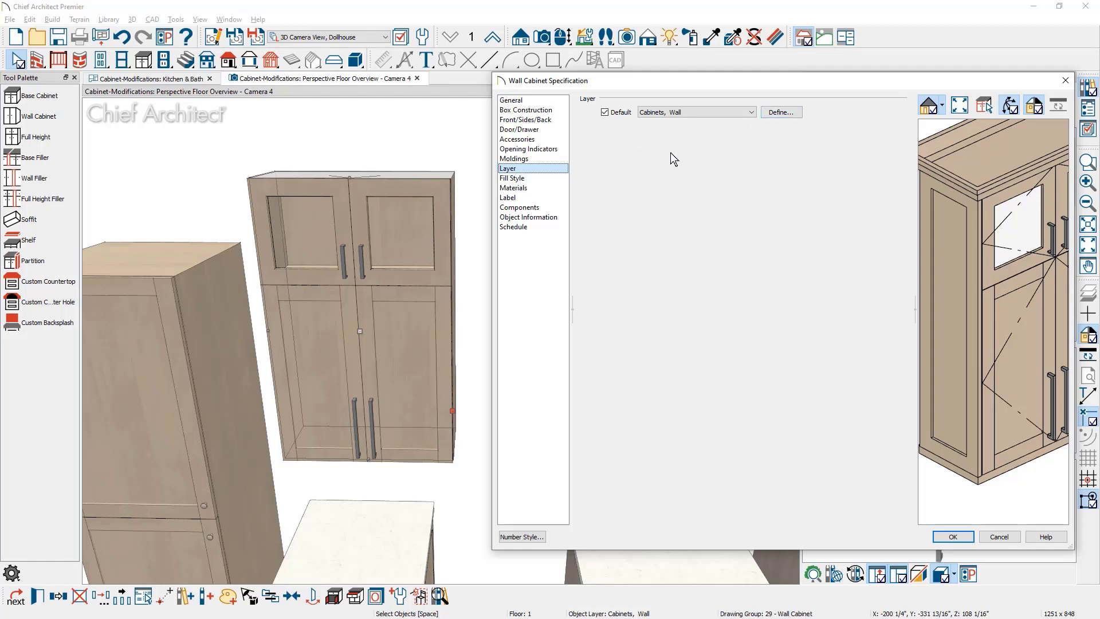
# Step: Set the wall cabinet's fill style pattern to Solid with a light gray custom color
pyautogui.click(546, 179)
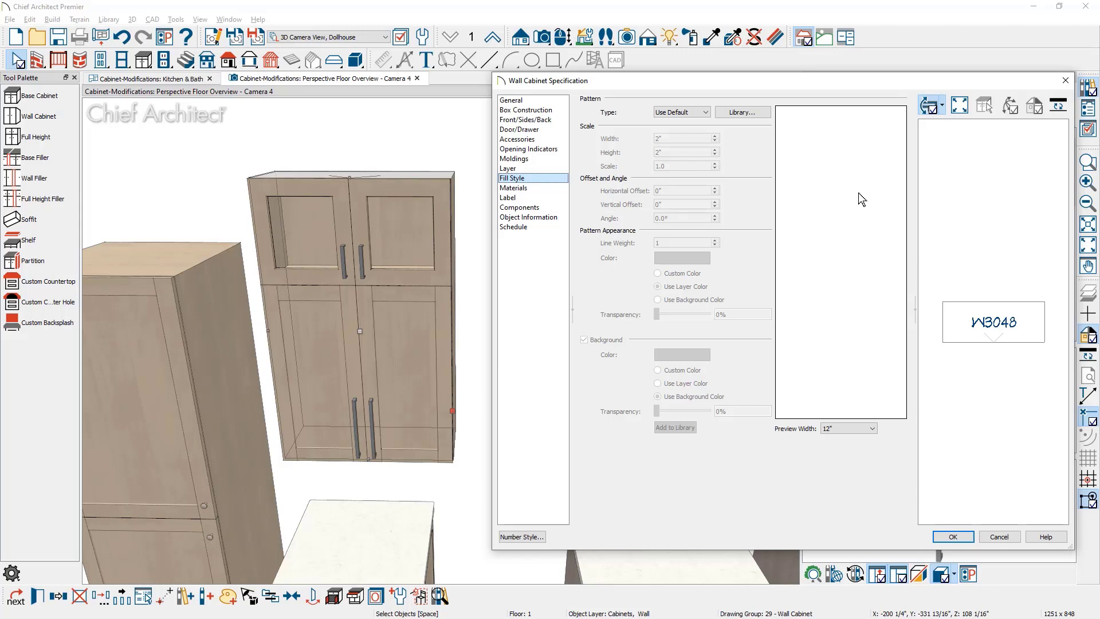
pyautogui.click(708, 114)
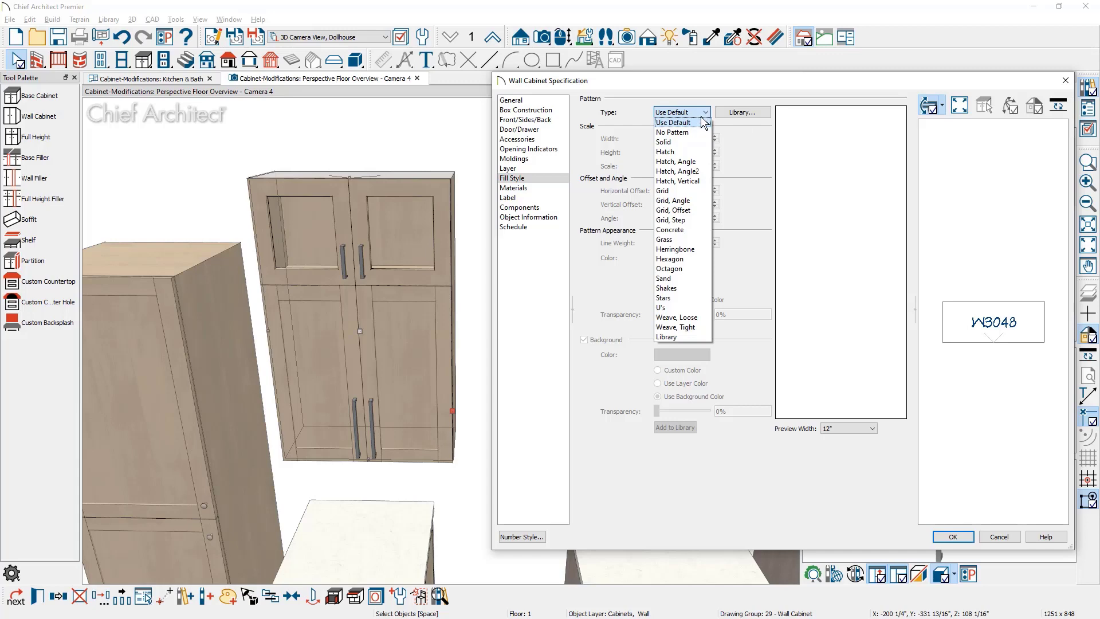
pyautogui.click(685, 142)
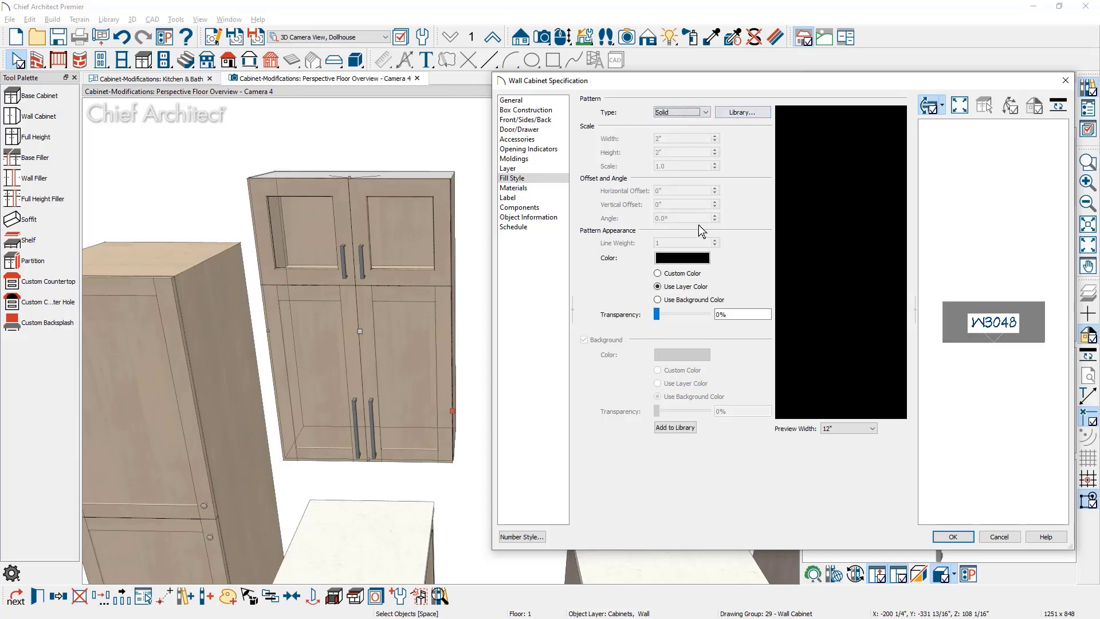
pyautogui.click(702, 259)
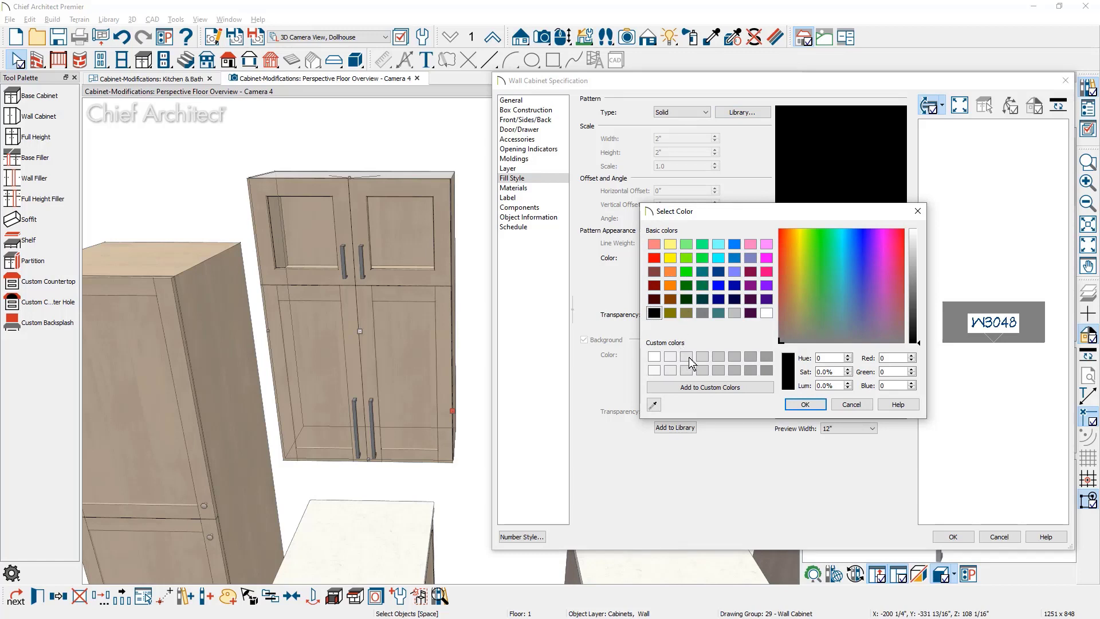
pyautogui.click(708, 356)
pyautogui.click(808, 405)
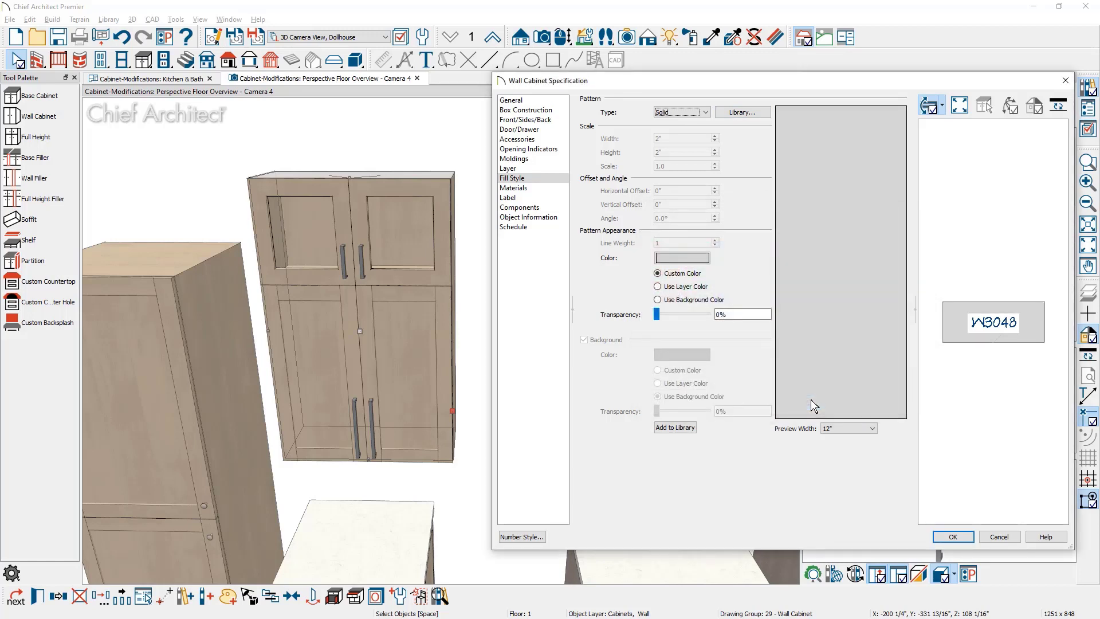
# Step: Set the solid fill's transparency to 50%
pyautogui.moveTo(744, 316); pyautogui.dragTo(709, 322)
pyautogui.write('50')
pyautogui.press('Tab')
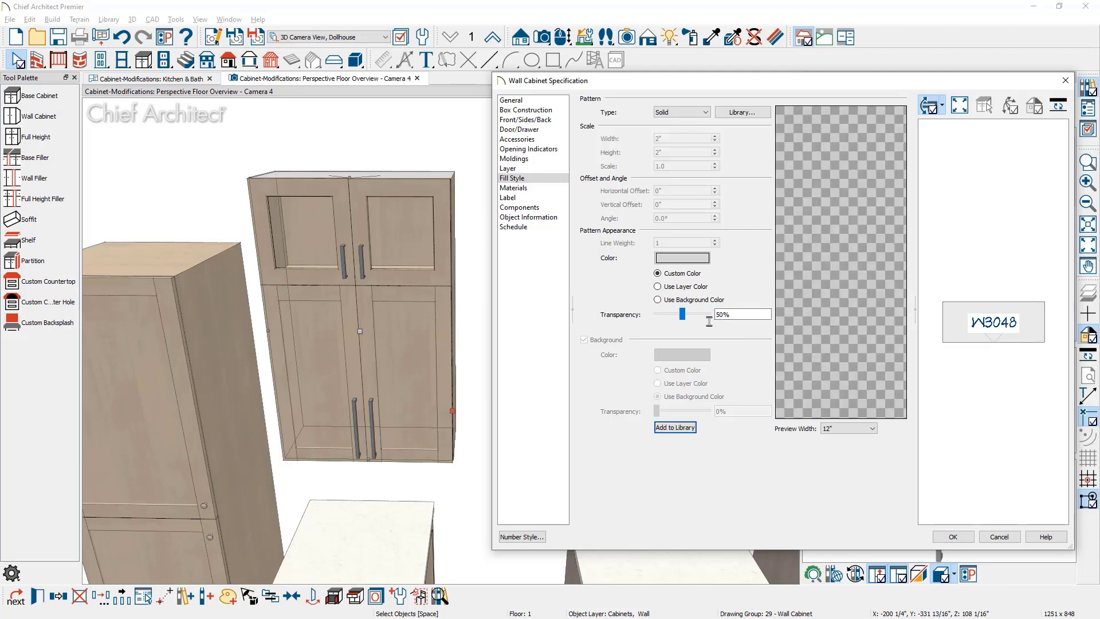
pyautogui.press('Tab')
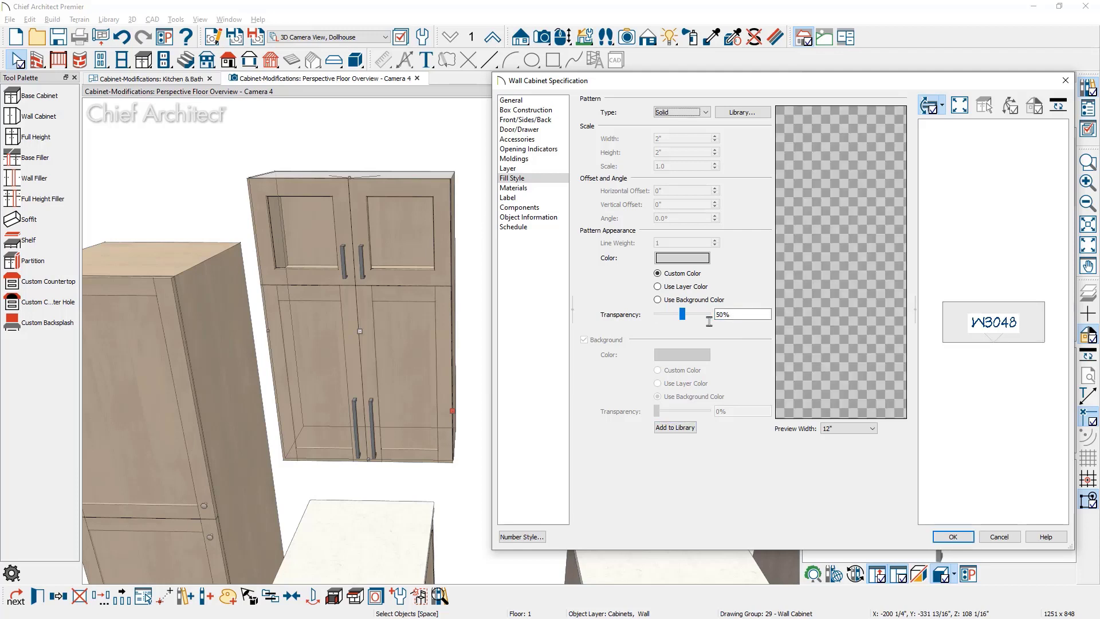
# Step: Try the Hatch pattern for the wall cabinet's fill, and return the pattern to Solid
pyautogui.click(705, 115)
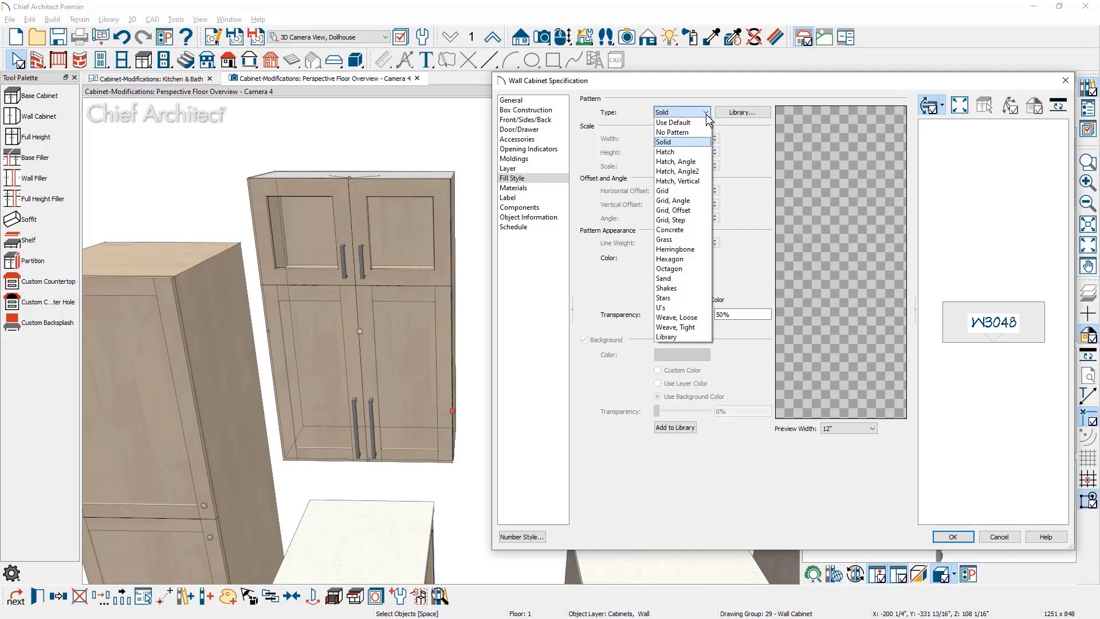
pyautogui.click(681, 152)
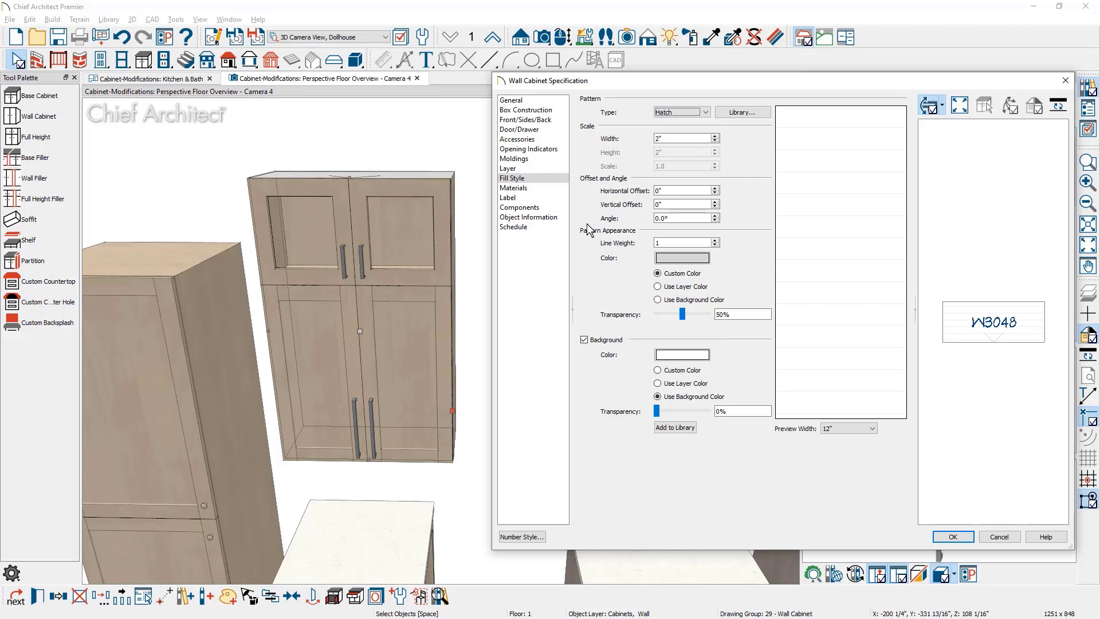
pyautogui.click(705, 112)
pyautogui.click(688, 141)
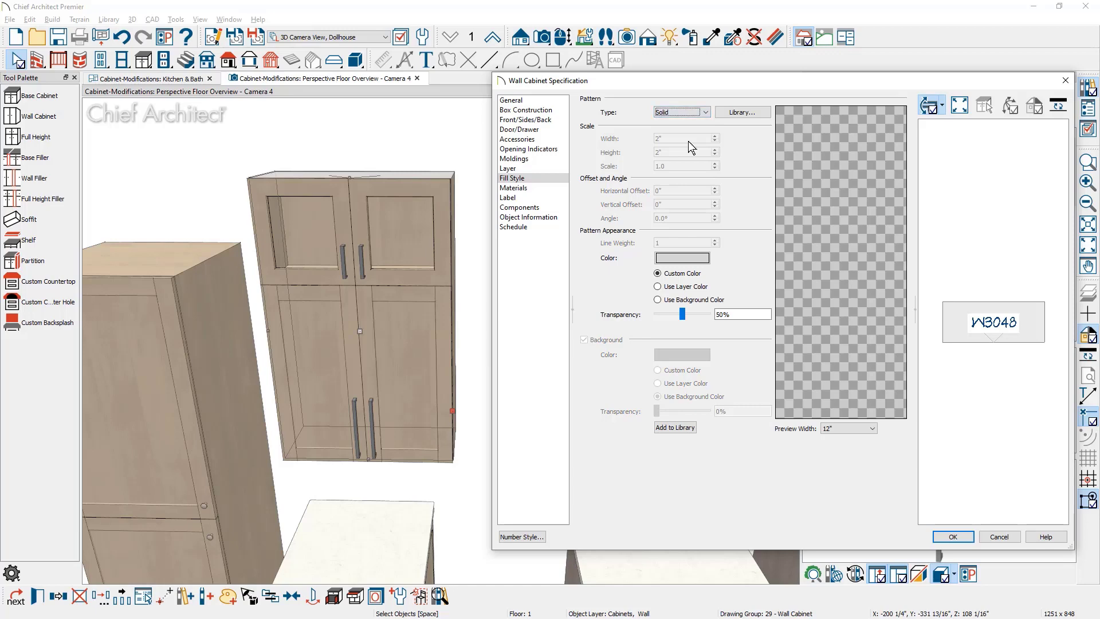
# Step: Select the wall cabinet's material components from Backsplash through Toe Kick together
pyautogui.click(535, 187)
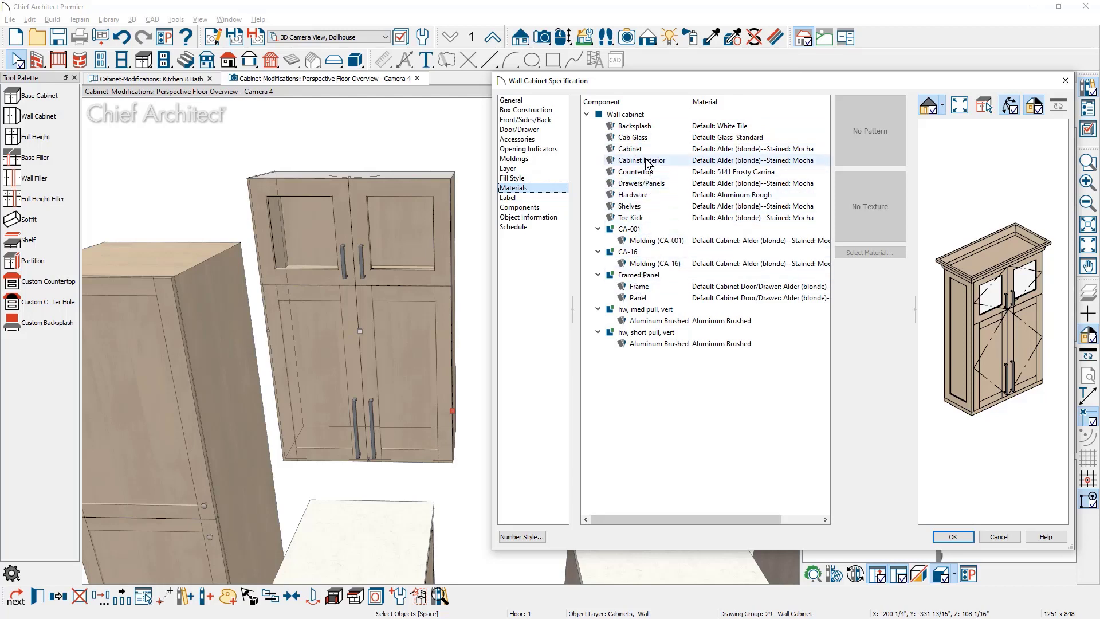
pyautogui.click(653, 128)
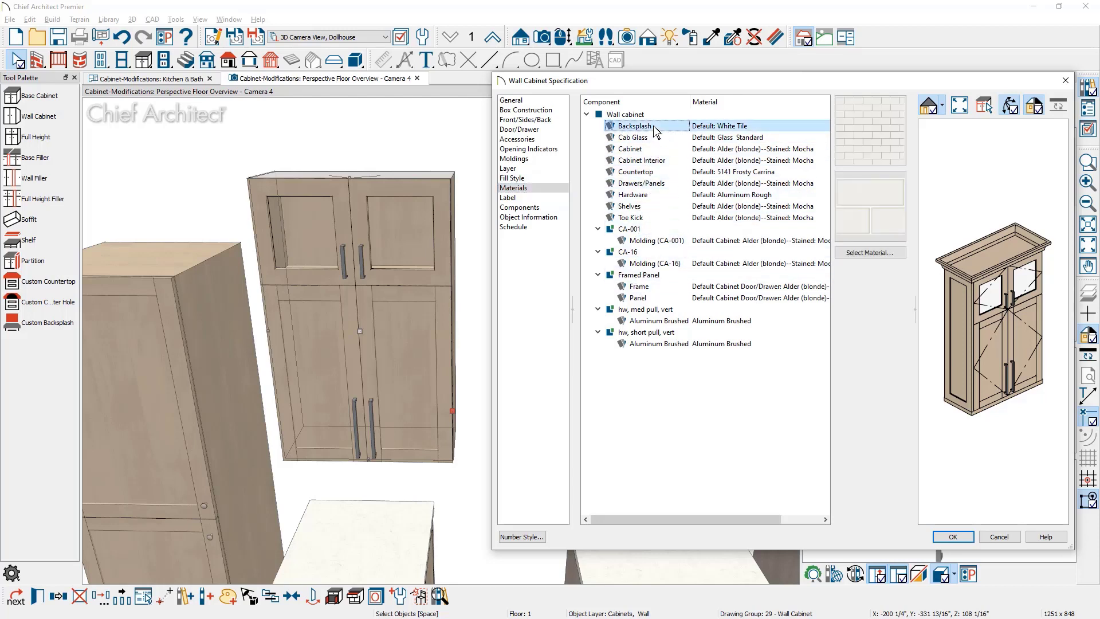
pyautogui.keyDown('shift'); pyautogui.click(644, 218); pyautogui.keyUp('shift')
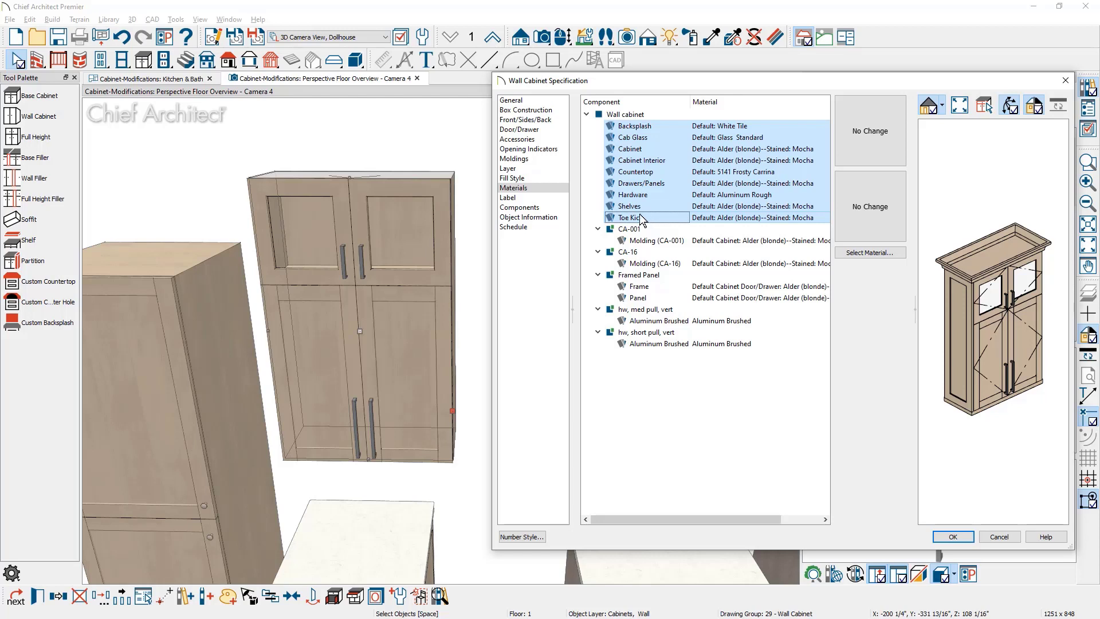
# Step: Switch the wall cabinet's label from automatic to specified text and browse the object-specific macros available for it
pyautogui.click(552, 197)
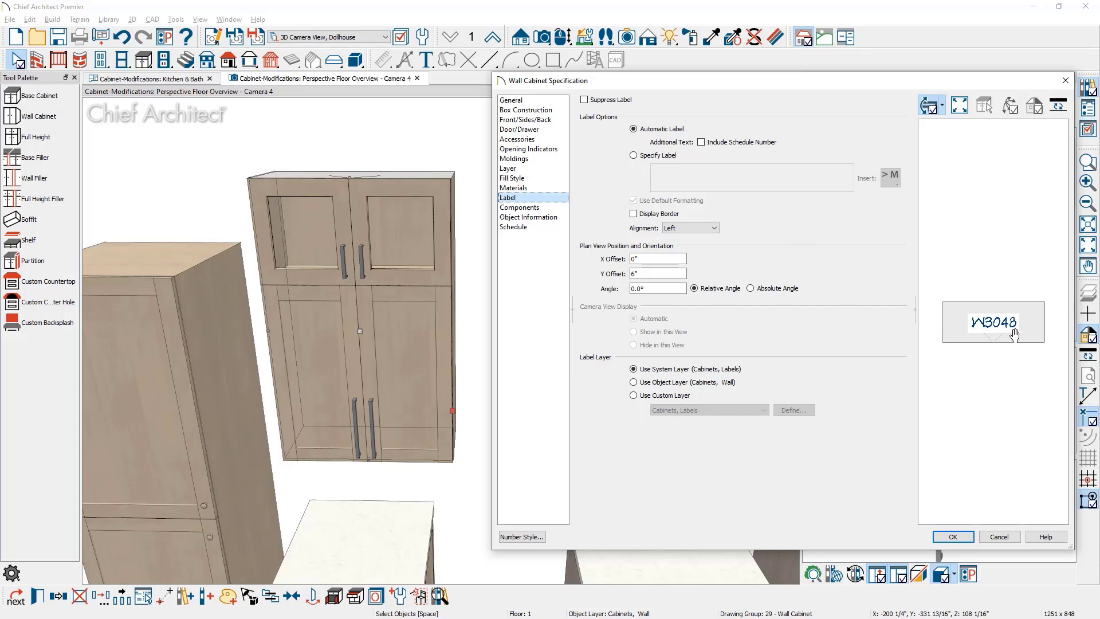
pyautogui.click(633, 156)
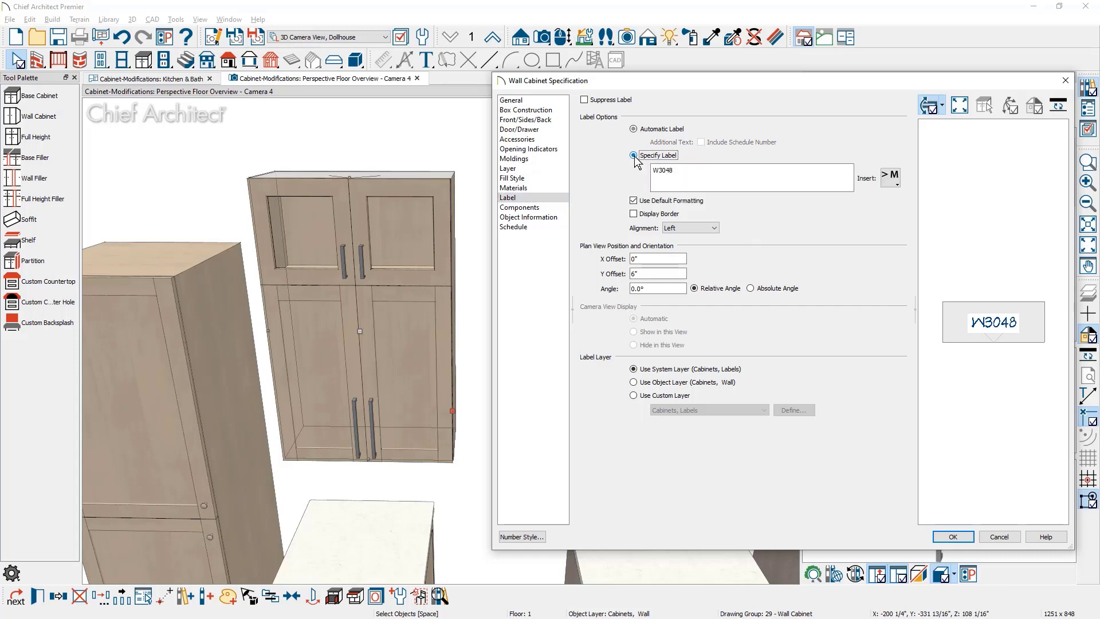
pyautogui.click(687, 172)
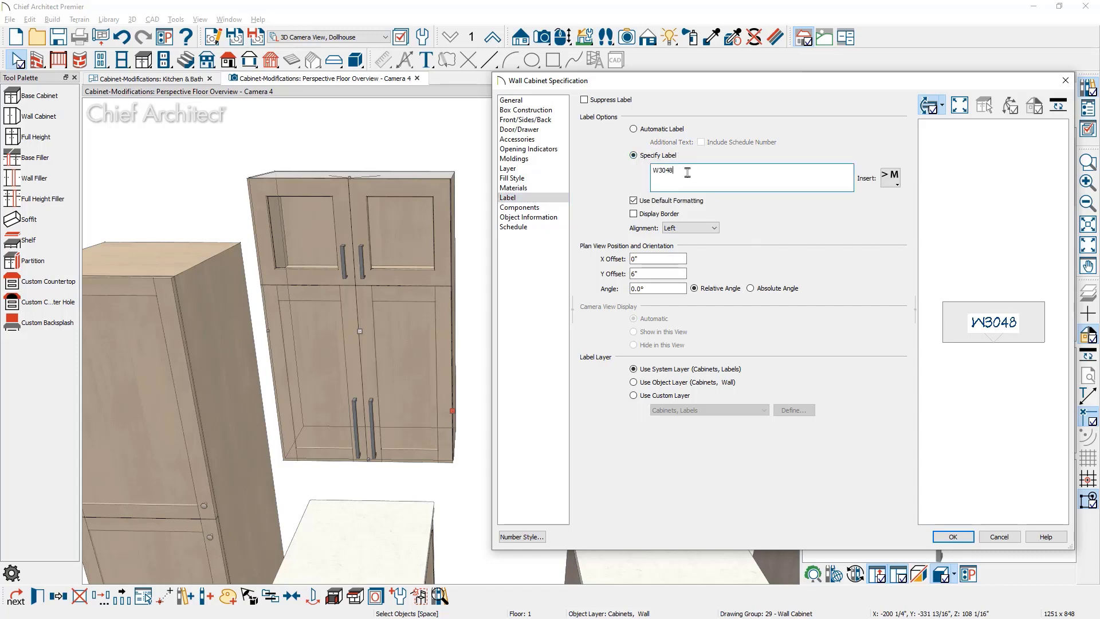
pyautogui.click(890, 178)
pyautogui.moveTo(927, 229)
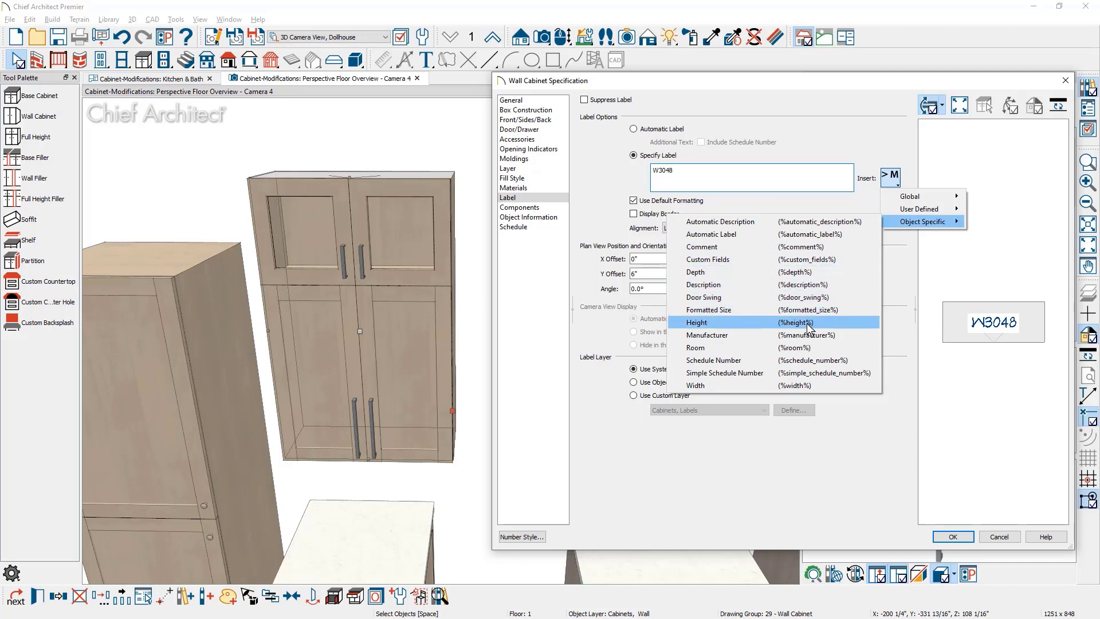
pyautogui.click(831, 386)
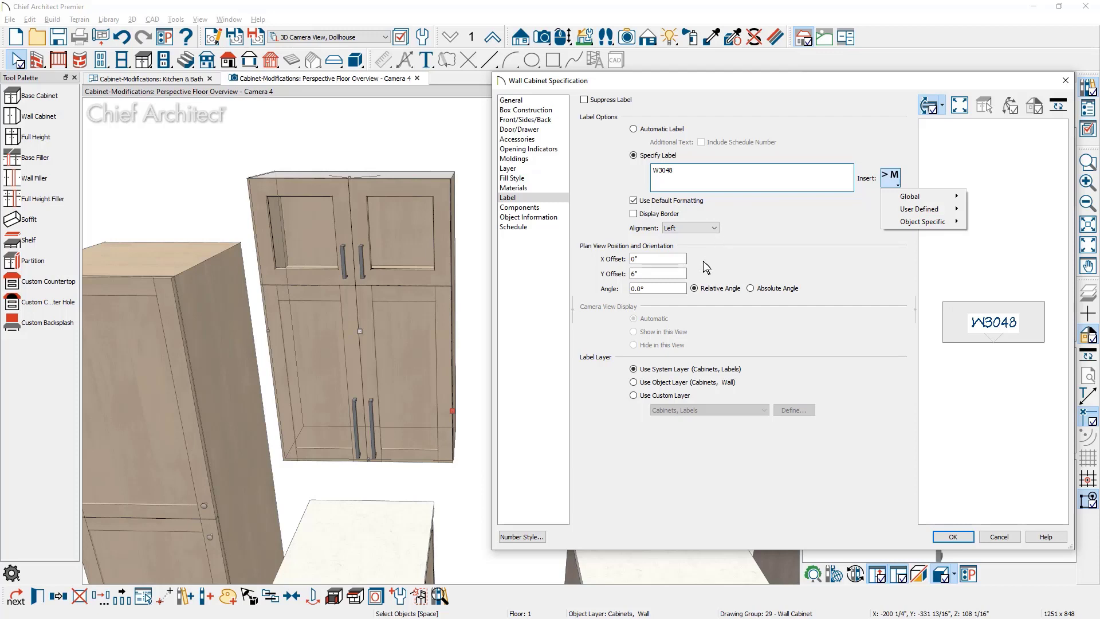
# Step: Set the X offset of the wall cabinet's plan view label to 6"
pyautogui.moveTo(655, 261); pyautogui.dragTo(597, 261)
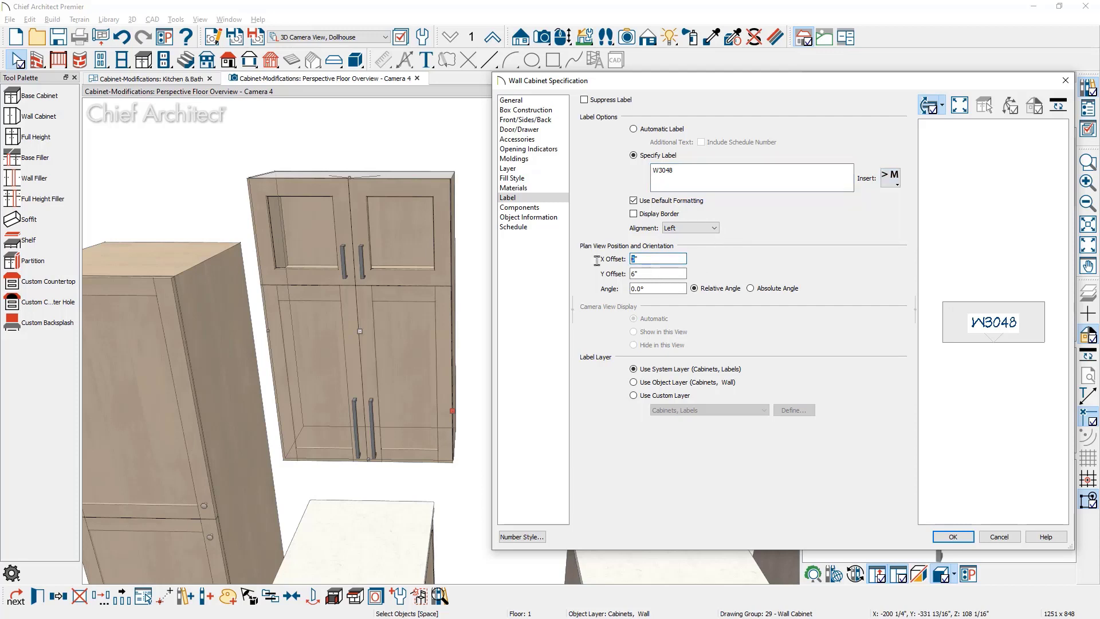
pyautogui.write('6')
pyautogui.press('Tab')
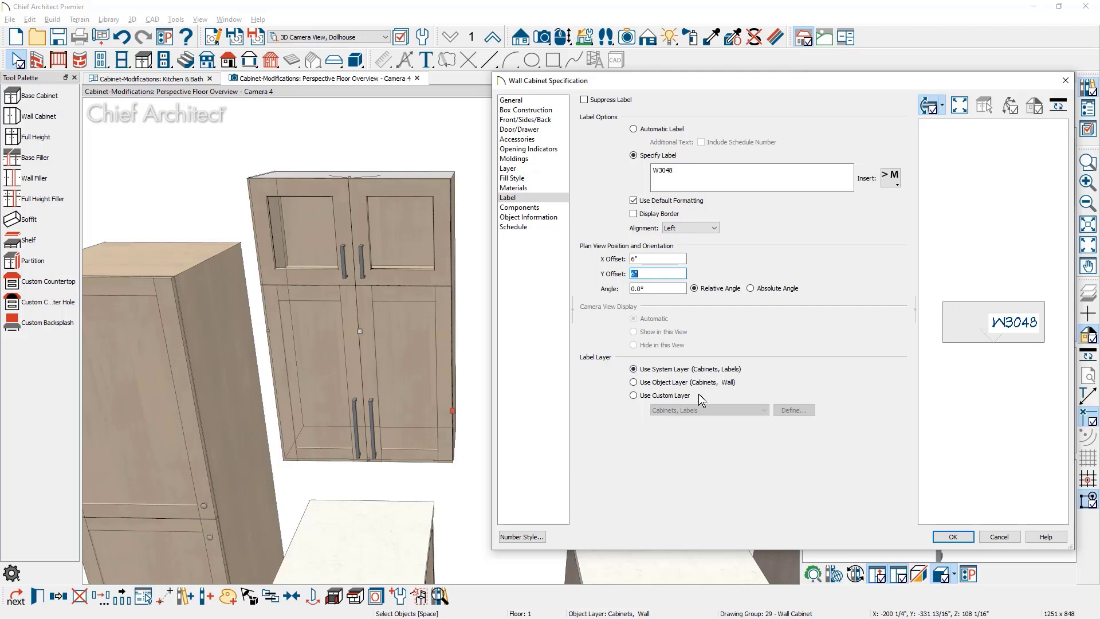
# Step: Set the price of the wall cabinet component to 2500 in the cabinet's components list
pyautogui.click(532, 208)
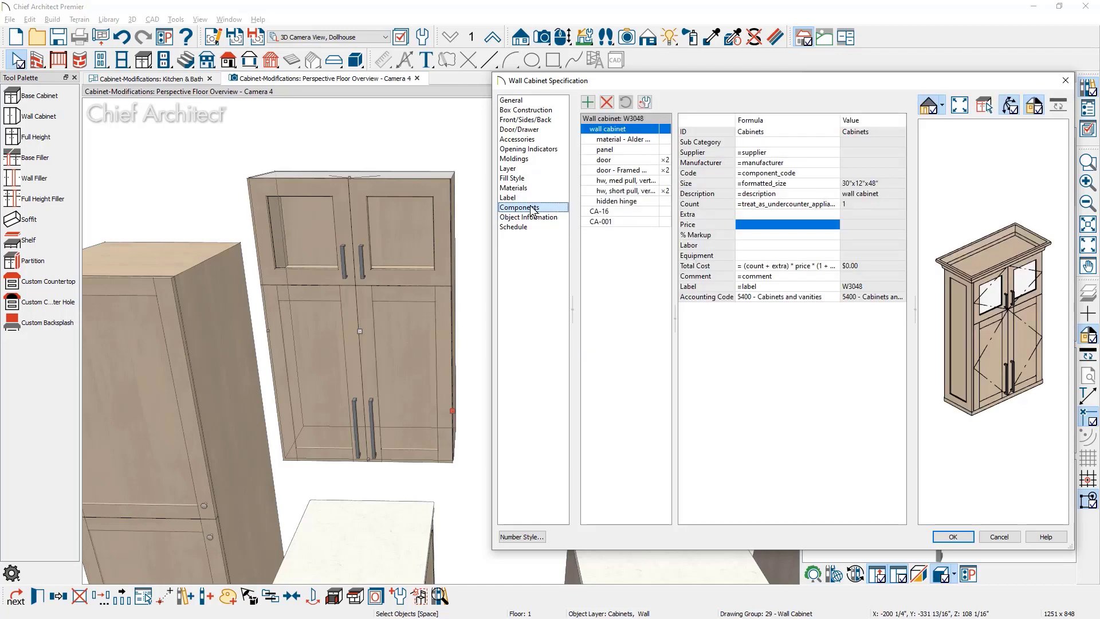
pyautogui.click(748, 224)
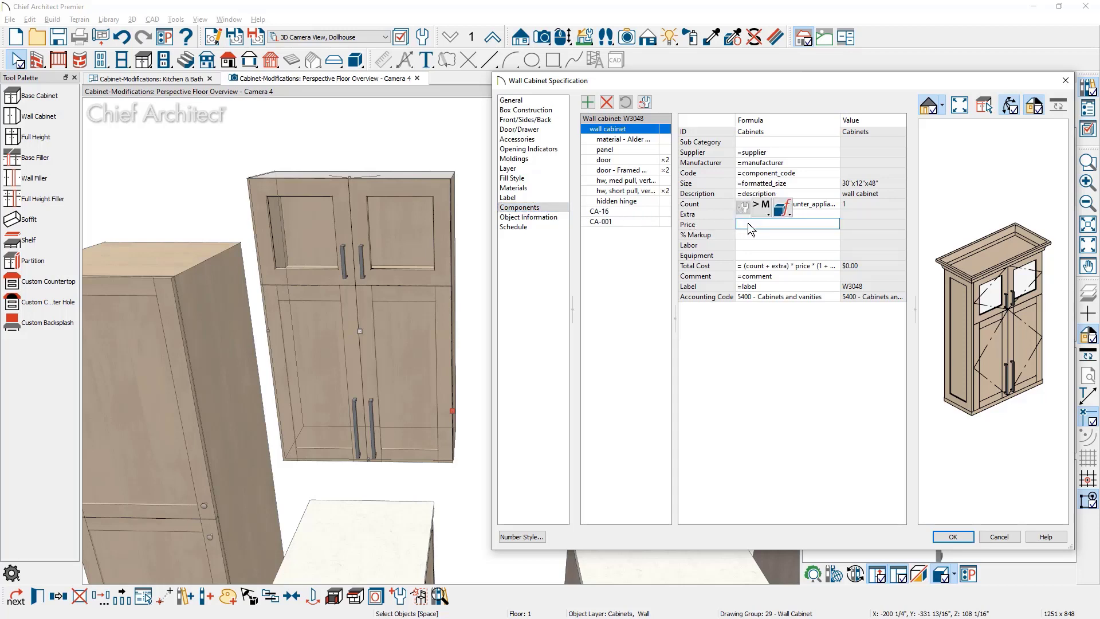
pyautogui.write('2500')
pyautogui.press('Return')
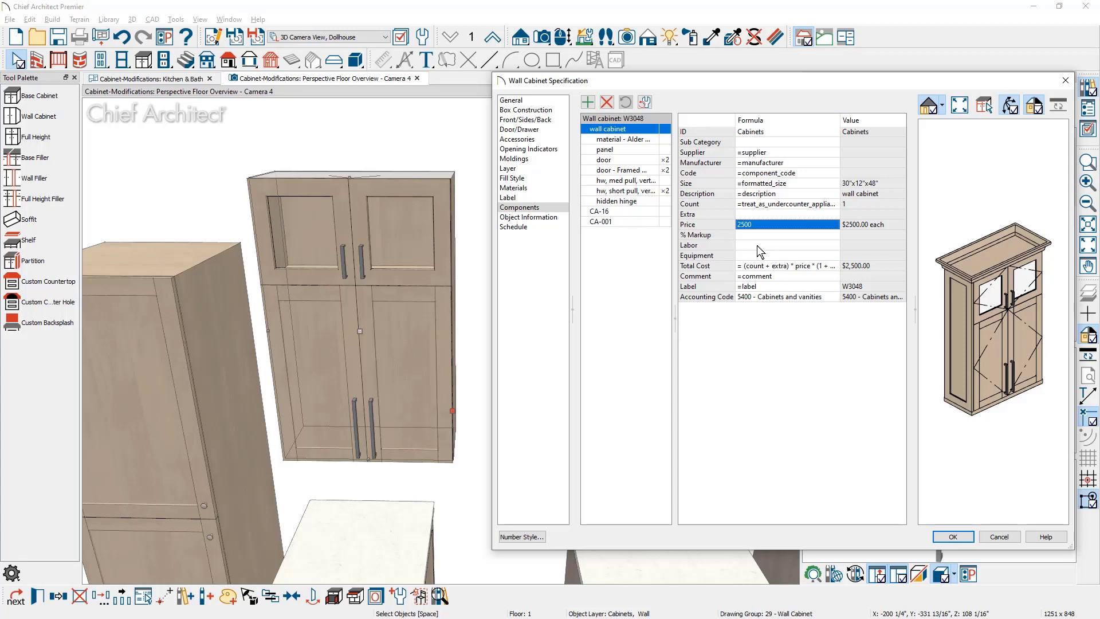
# Step: Create a custom object information field named Shelving for the wall cabinet
pyautogui.click(561, 218)
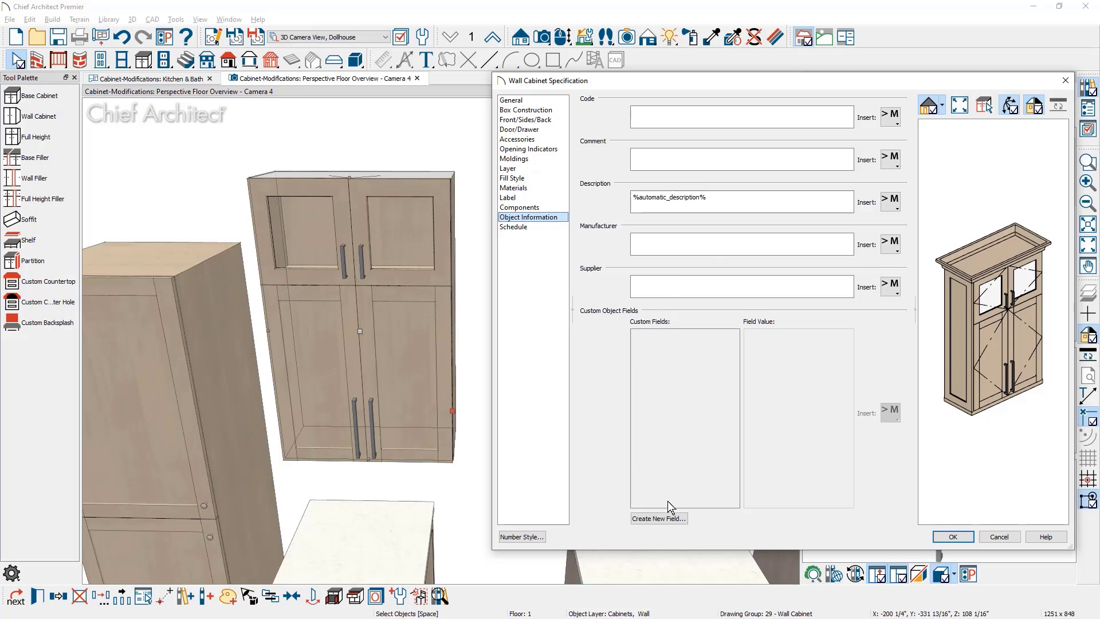
pyautogui.click(673, 519)
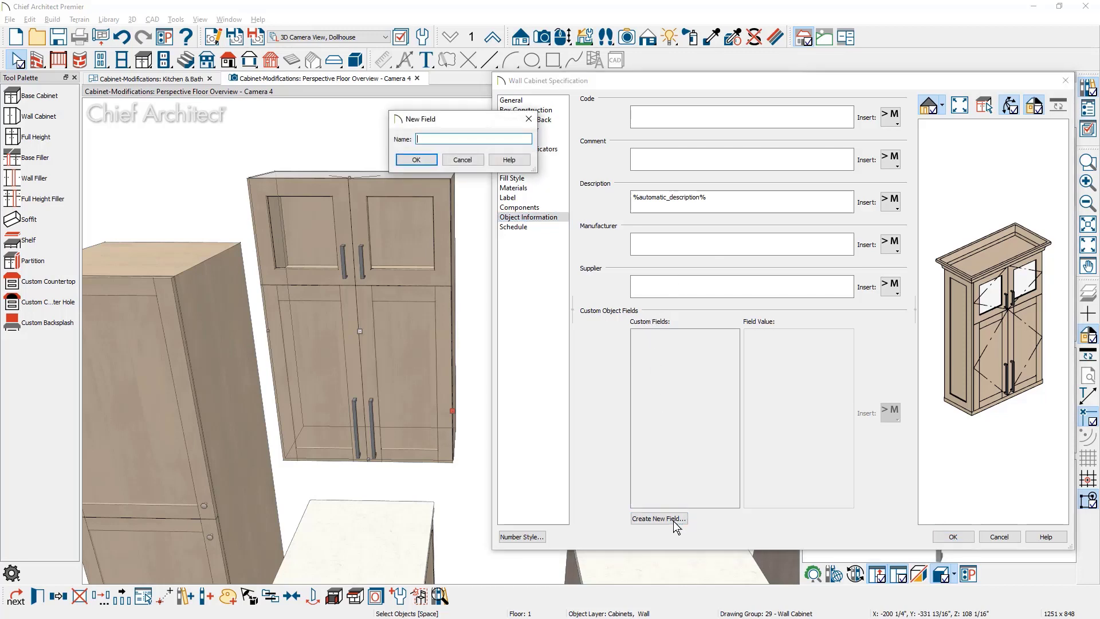
pyautogui.write('Shelving')
pyautogui.click(419, 162)
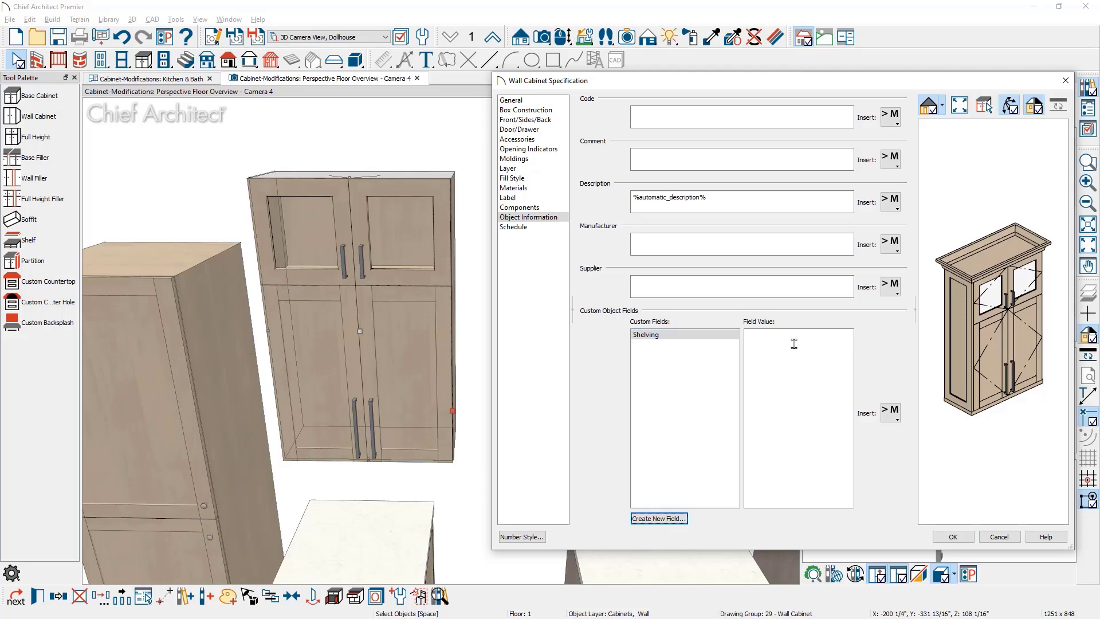
# Step: Switch the wall cabinet's schedule inclusion from the automatic category to Include in Schedule As, and expand the Cabinet categories
pyautogui.click(514, 226)
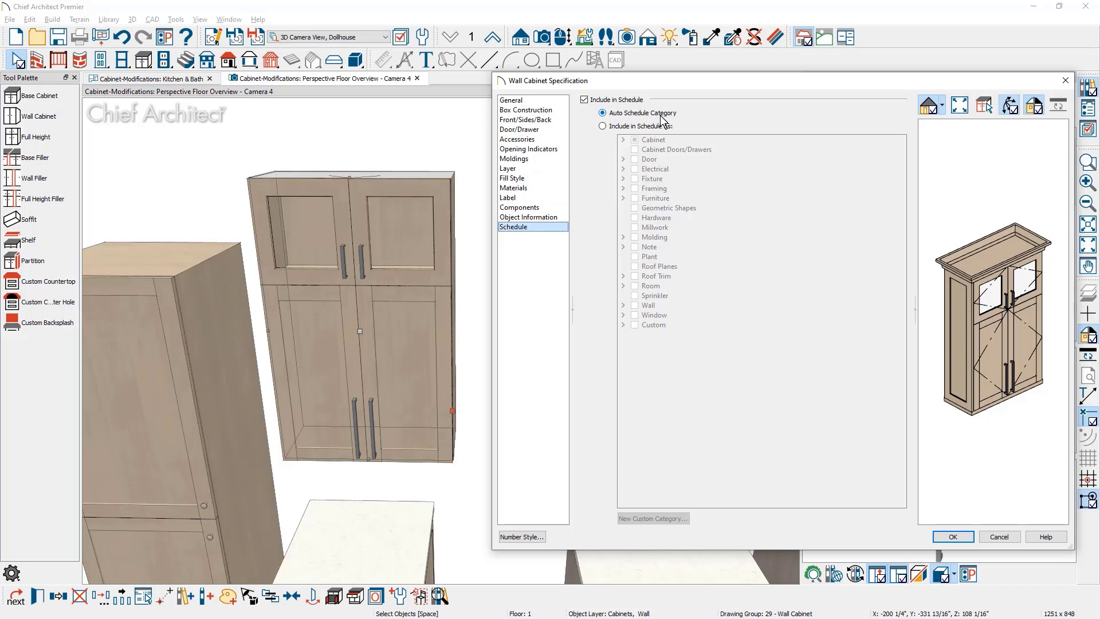
pyautogui.click(603, 127)
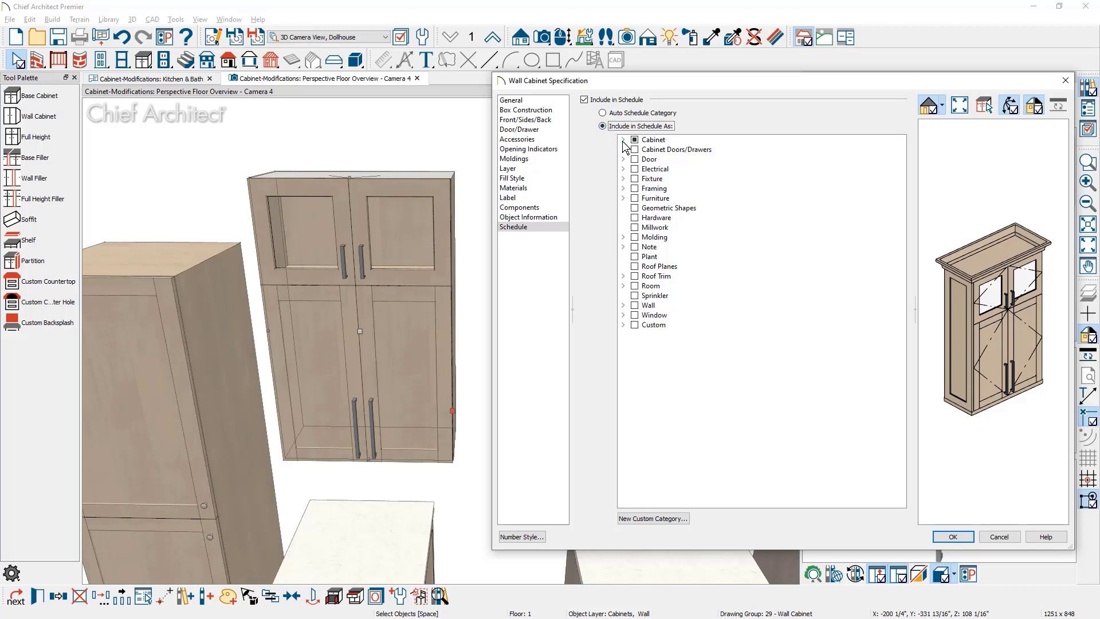
pyautogui.click(622, 140)
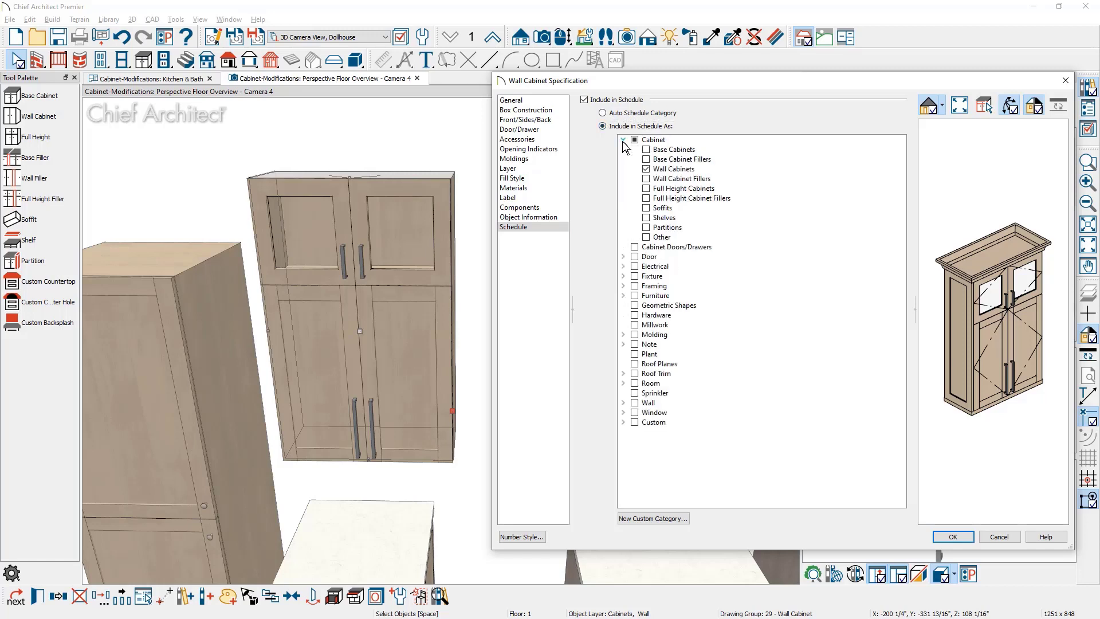